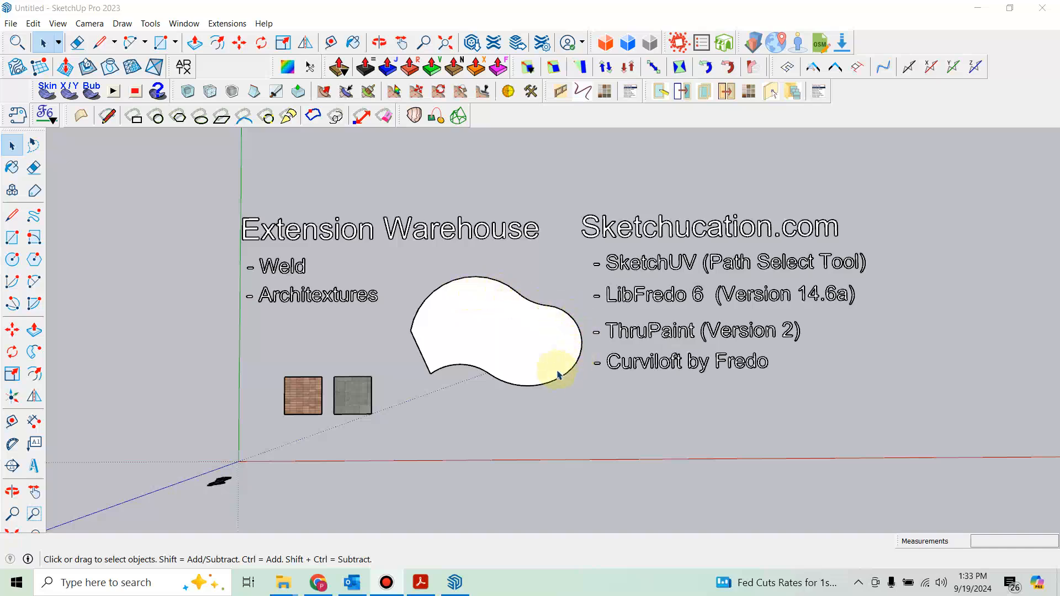
Step: Draw a thin rectangular strip below the curved shape, about 10' long and 8" wide
{"action": "scroll", "coordinate": [447, 380], "scroll_direction": "up", "scroll_amount": 4}
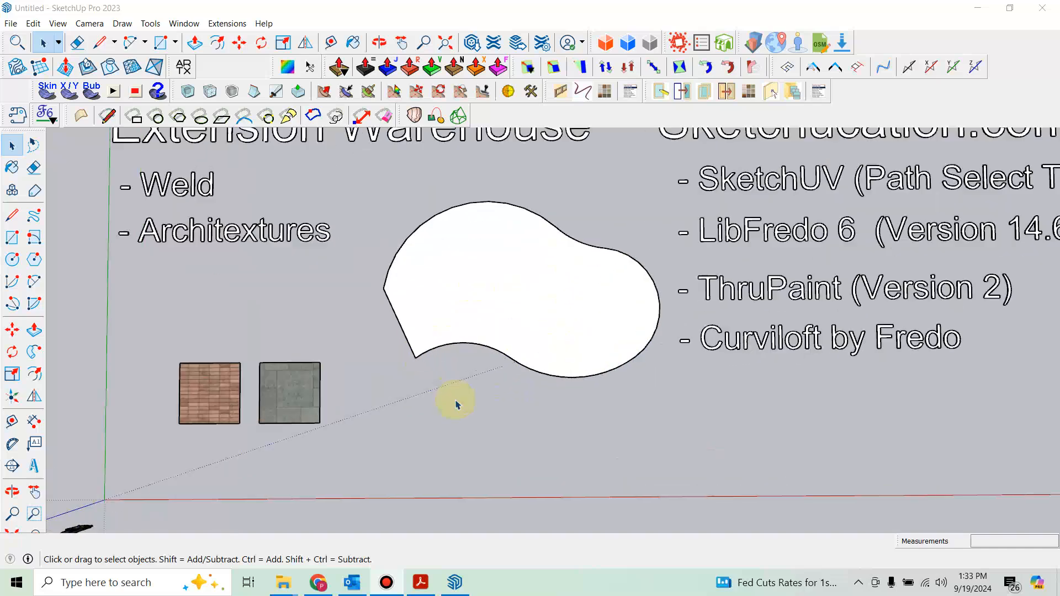
{"action": "left_click", "coordinate": [100, 42]}
{"action": "left_click", "coordinate": [411, 404]}
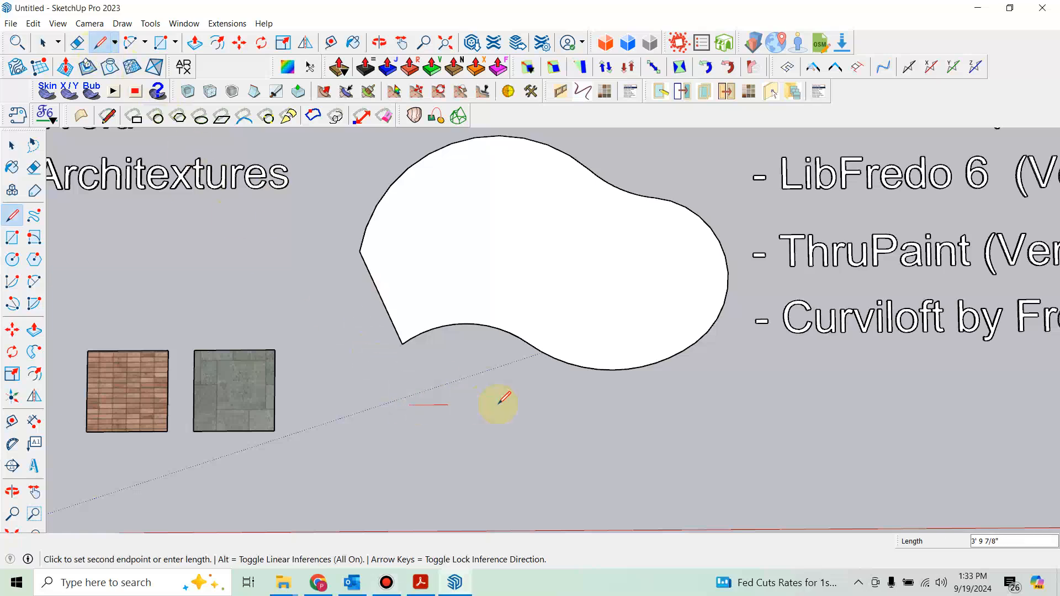
{"action": "left_click", "coordinate": [571, 404]}
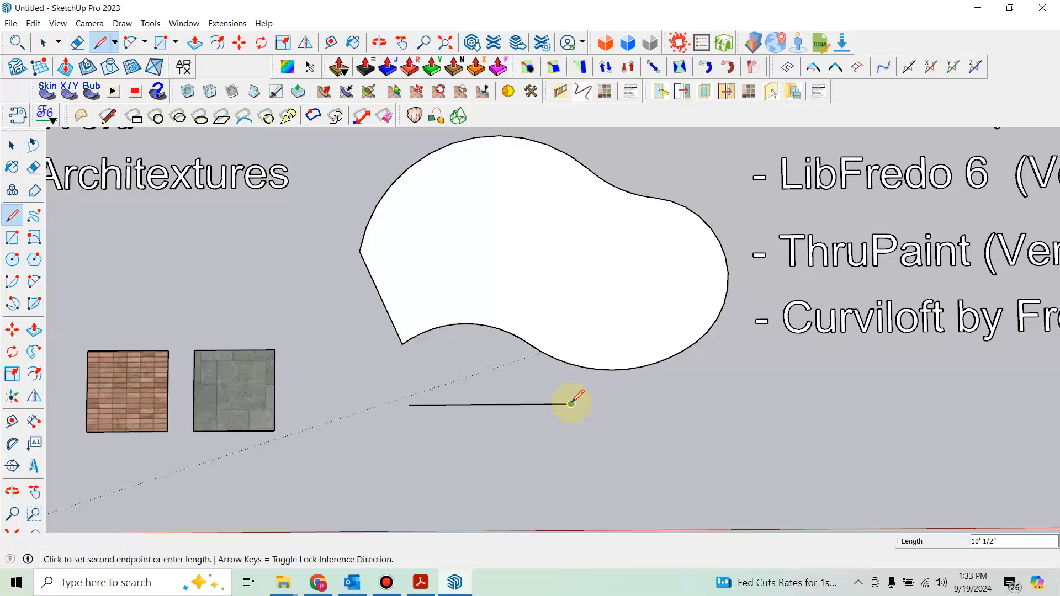
{"action": "type", "text": "8"}
{"action": "key", "text": "Return"}
{"action": "scroll", "coordinate": [574, 424], "scroll_direction": "up", "scroll_amount": 2}
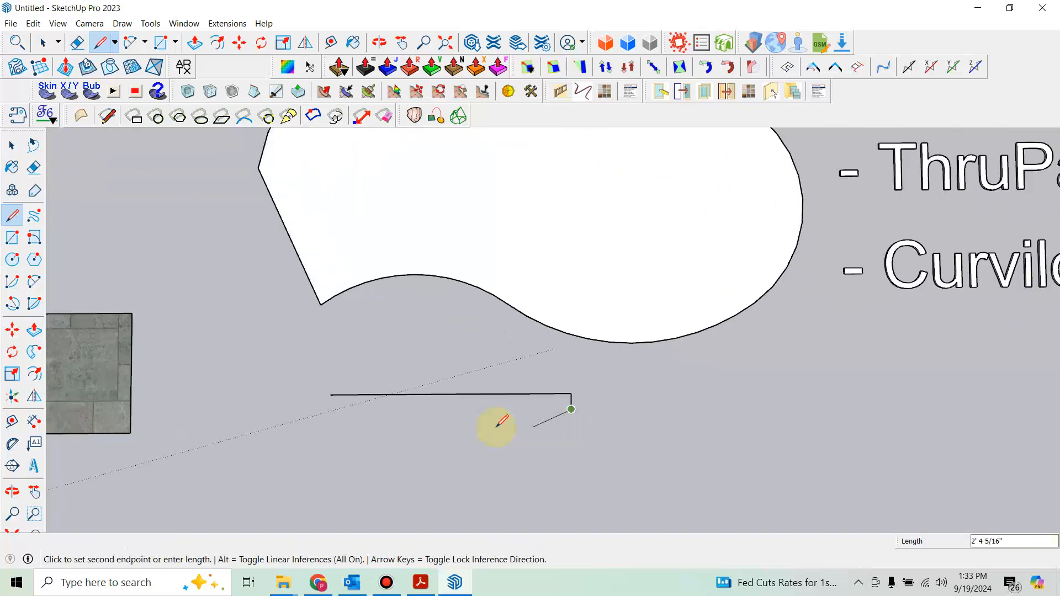
{"action": "left_click", "coordinate": [330, 410]}
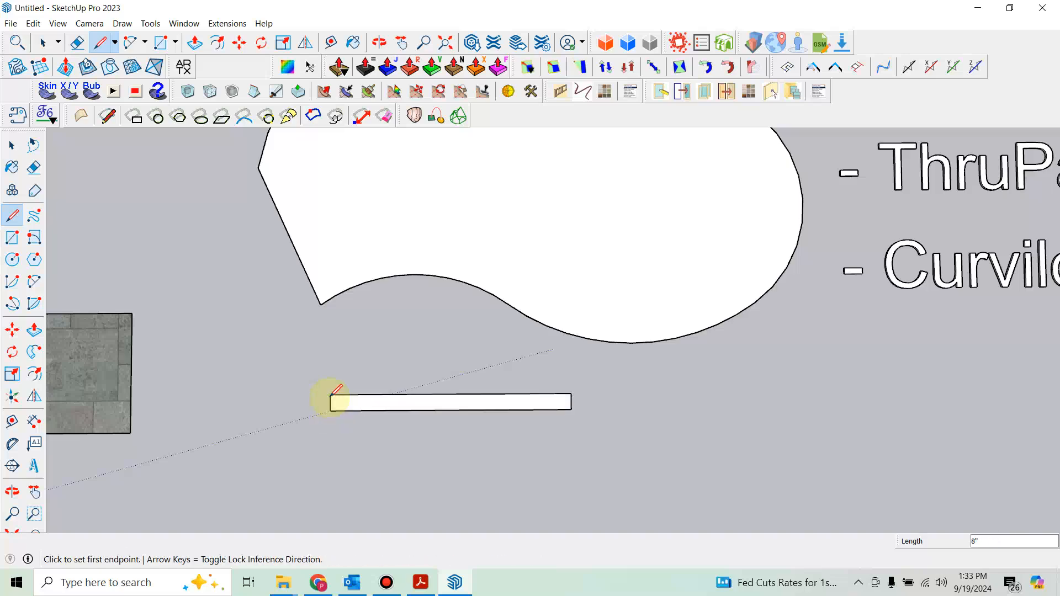
{"action": "left_click", "coordinate": [330, 394]}
{"action": "key", "text": "space"}
Step: Open the Ashberry Smooth, Stretcher texture from the Brick category of the Architextures library
{"action": "scroll", "coordinate": [393, 428], "scroll_direction": "down", "scroll_amount": 2}
{"action": "scroll", "coordinate": [173, 362], "scroll_direction": "up", "scroll_amount": 6}
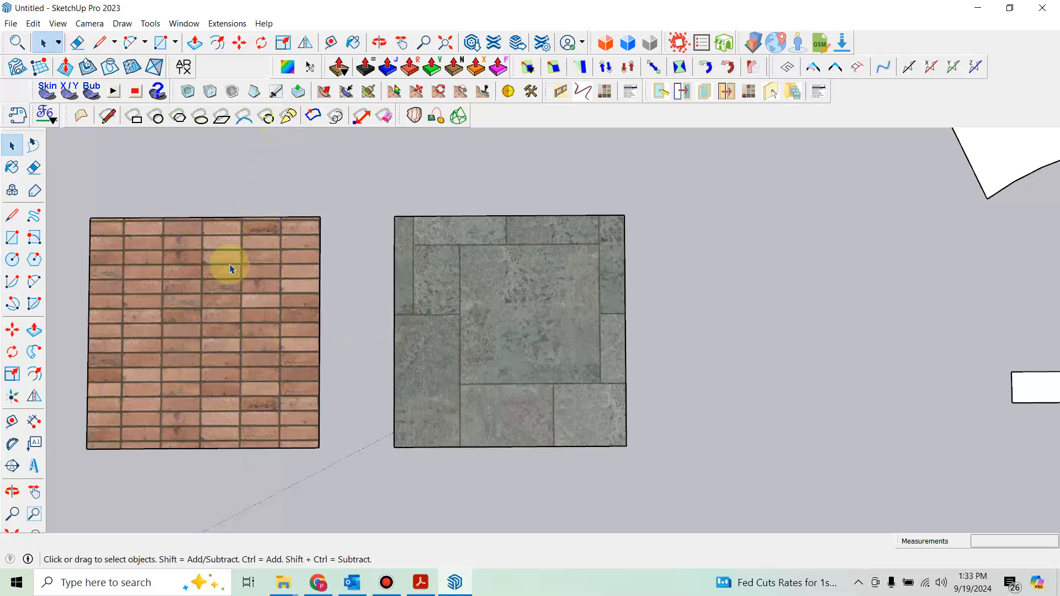
{"action": "scroll", "coordinate": [207, 136], "scroll_direction": "down", "scroll_amount": 1}
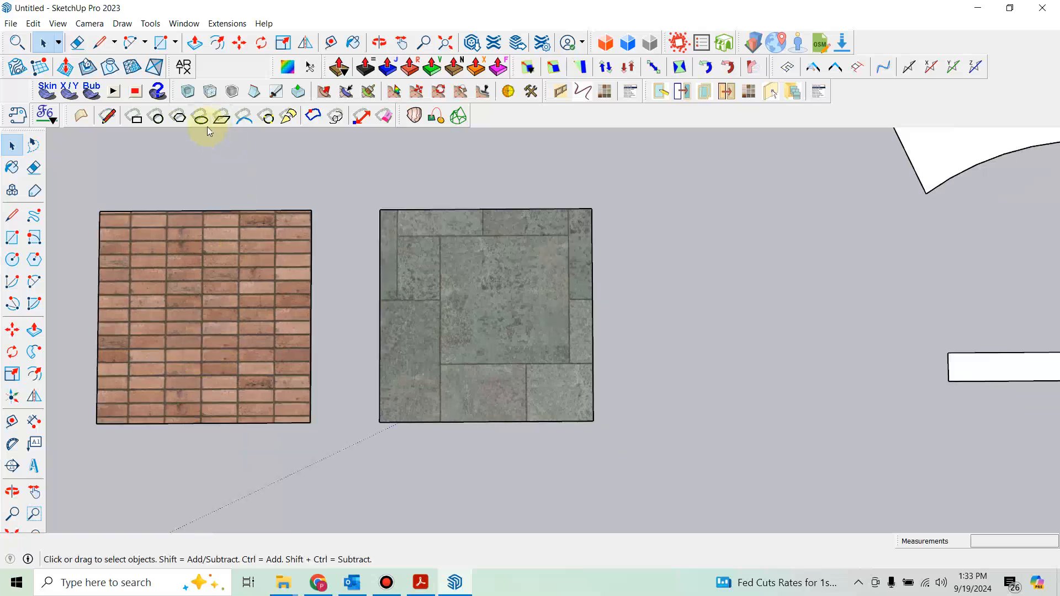
{"action": "left_click", "coordinate": [187, 68]}
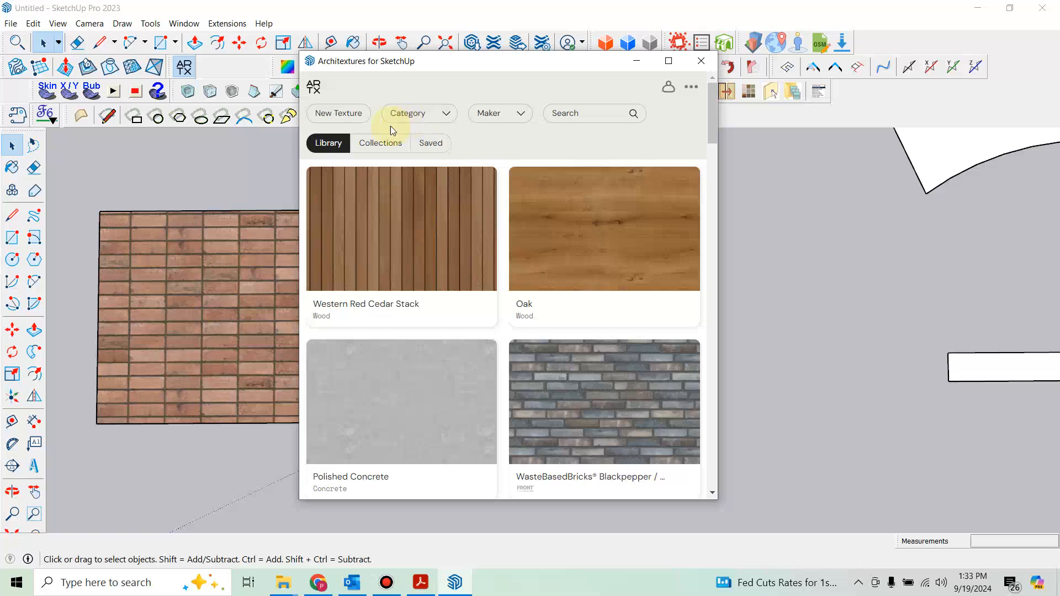
{"action": "left_click", "coordinate": [435, 114]}
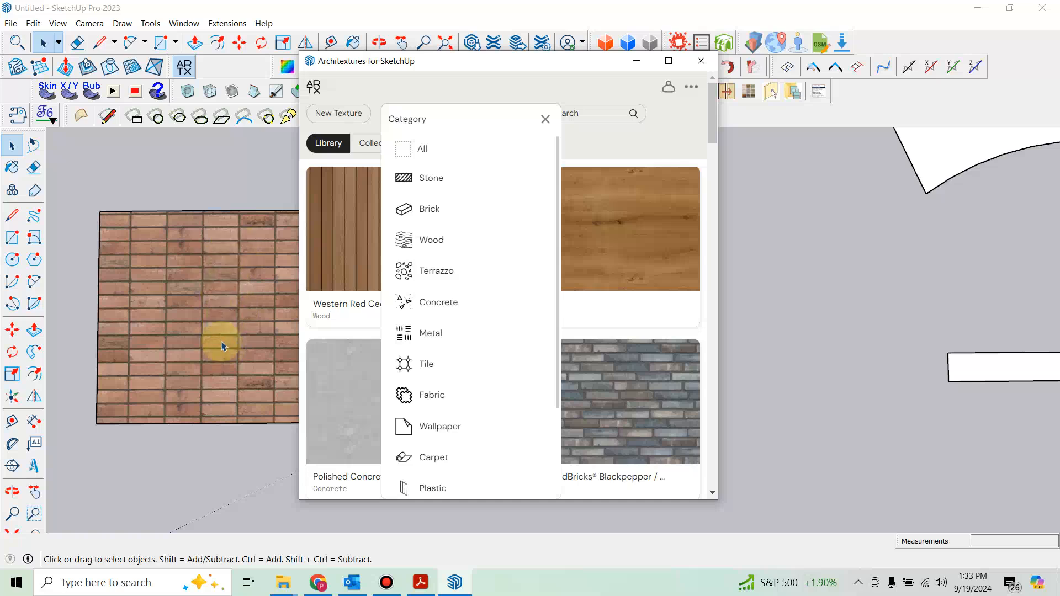
{"action": "left_click", "coordinate": [436, 209]}
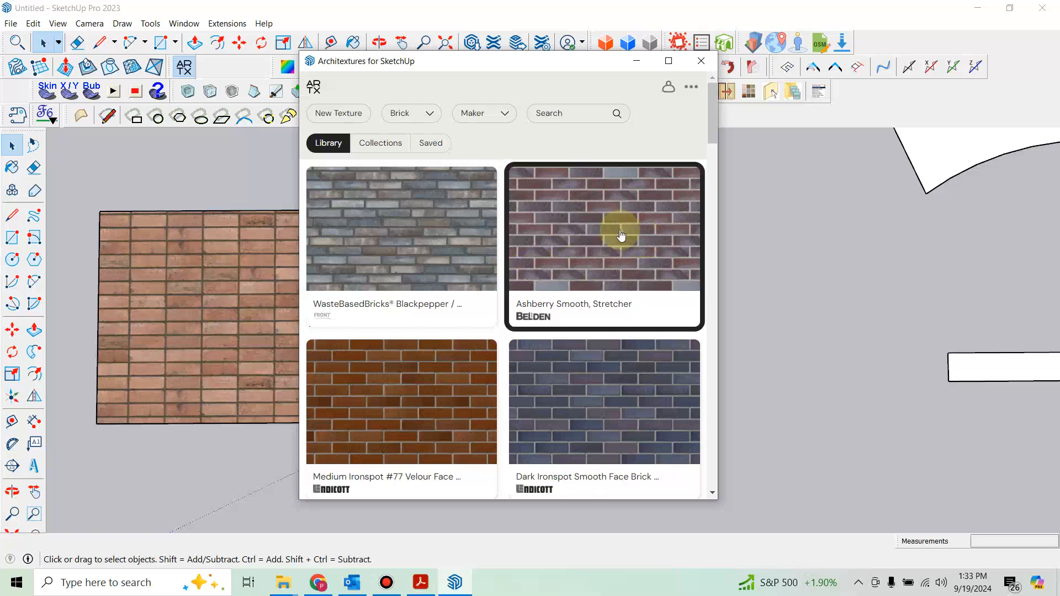
{"action": "left_click", "coordinate": [595, 230]}
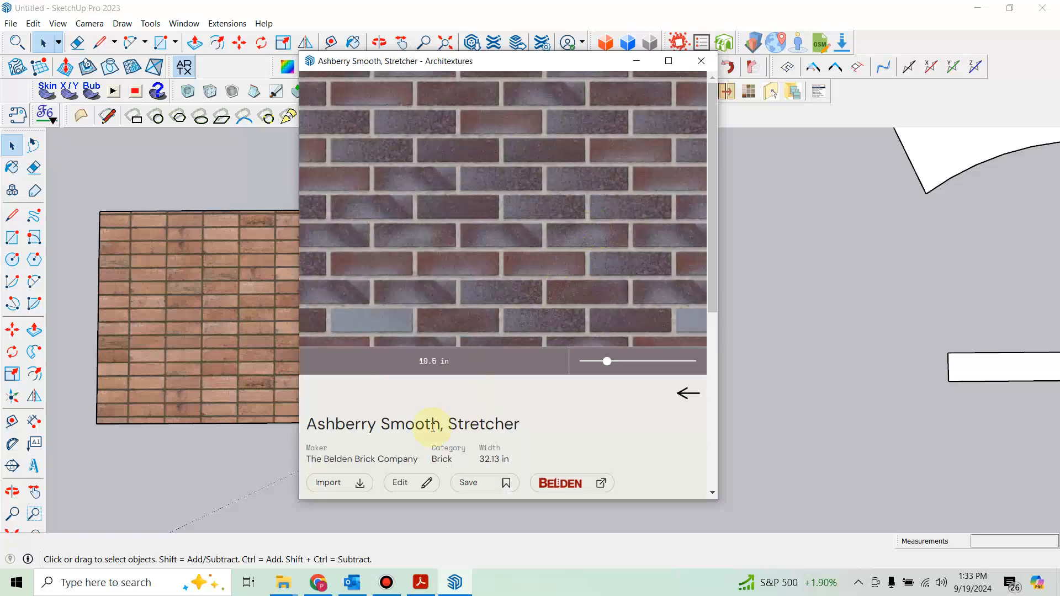
Step: Edit the Ashberry brick texture to use the Stack pattern, and close Architextures without importing it
{"action": "left_click", "coordinate": [418, 484]}
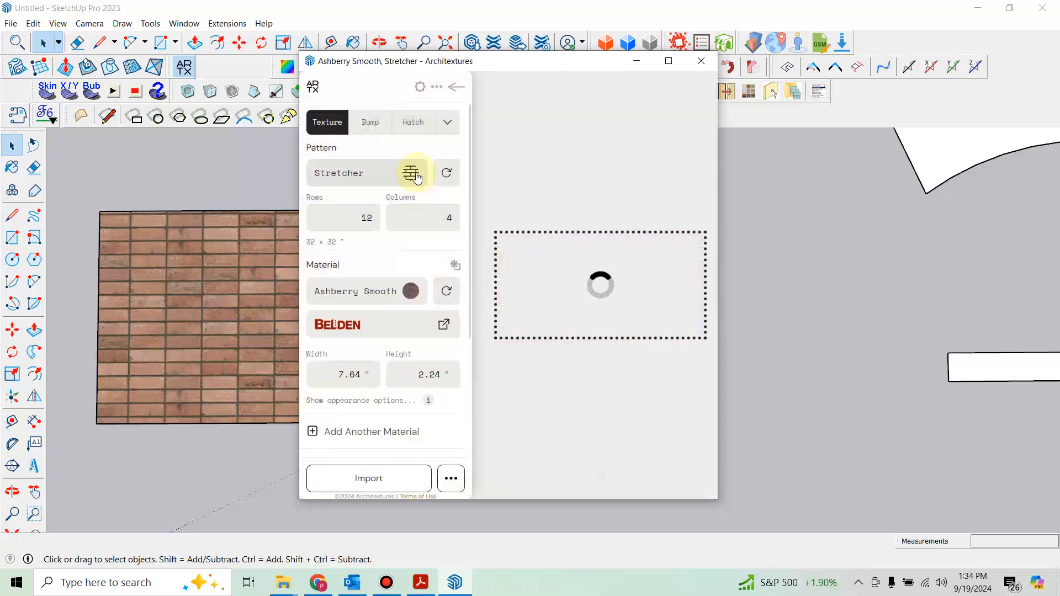
{"action": "left_click", "coordinate": [417, 175]}
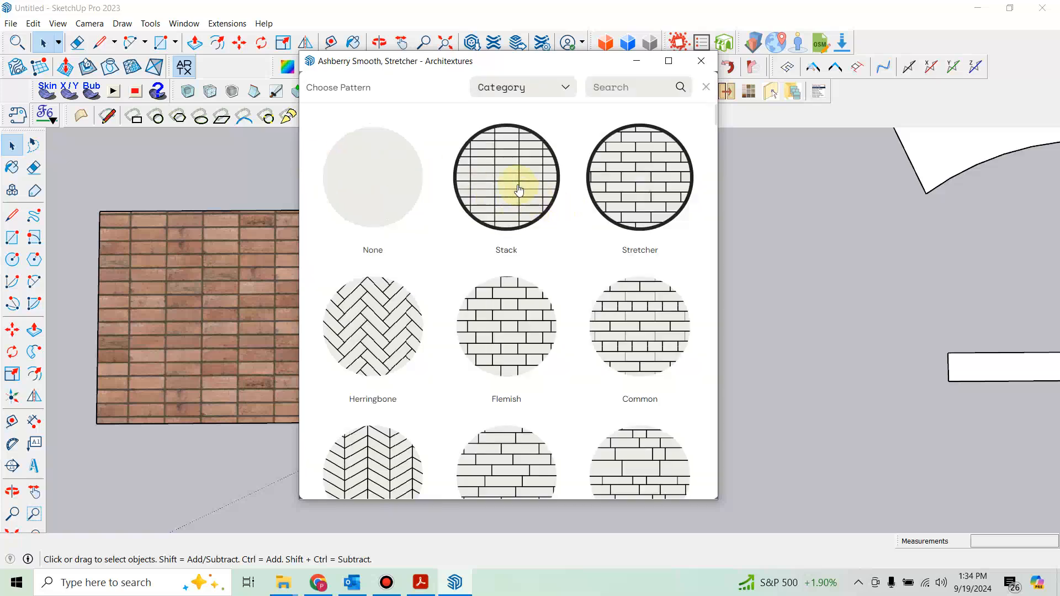
{"action": "left_click", "coordinate": [517, 182]}
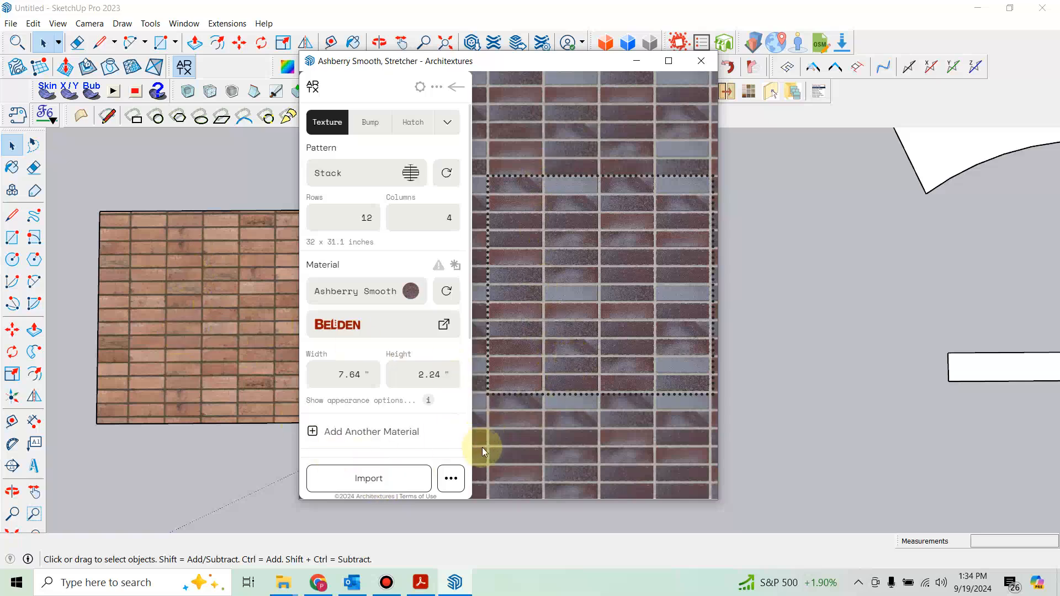
{"action": "left_click", "coordinate": [701, 61]}
Step: Sample the brick material from the brick swatch and paint it onto the thin strip
{"action": "scroll", "coordinate": [232, 298], "scroll_direction": "down", "scroll_amount": 3}
{"action": "scroll", "coordinate": [238, 301], "scroll_direction": "up", "scroll_amount": 3}
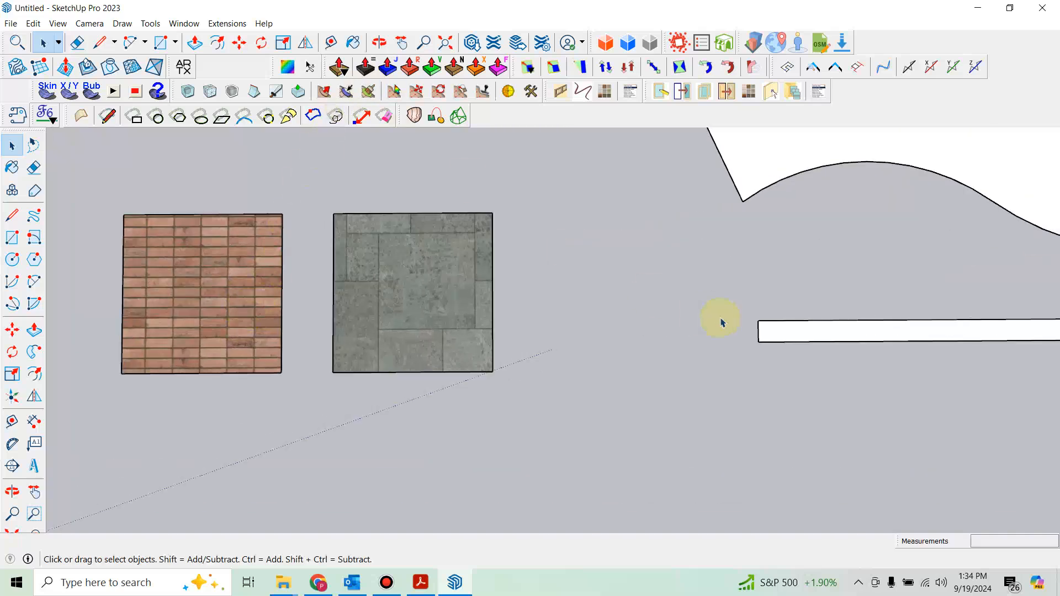
{"action": "middle_click_drag", "start_coordinate": [762, 333], "coordinate": [608, 359], "text": "shift"}
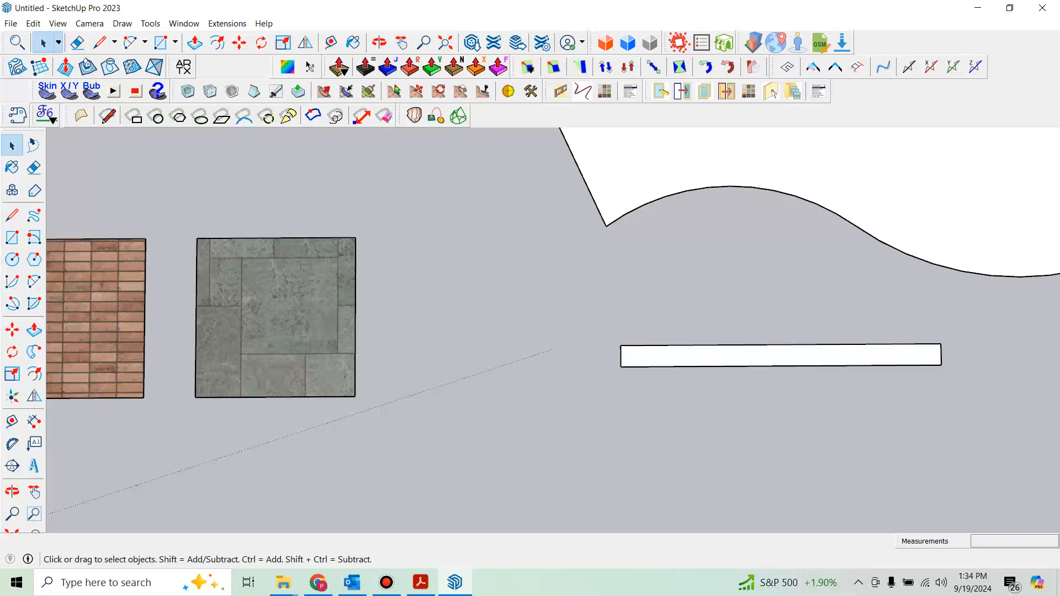
{"action": "key", "text": "b"}
{"action": "left_click", "coordinate": [114, 319], "text": "alt"}
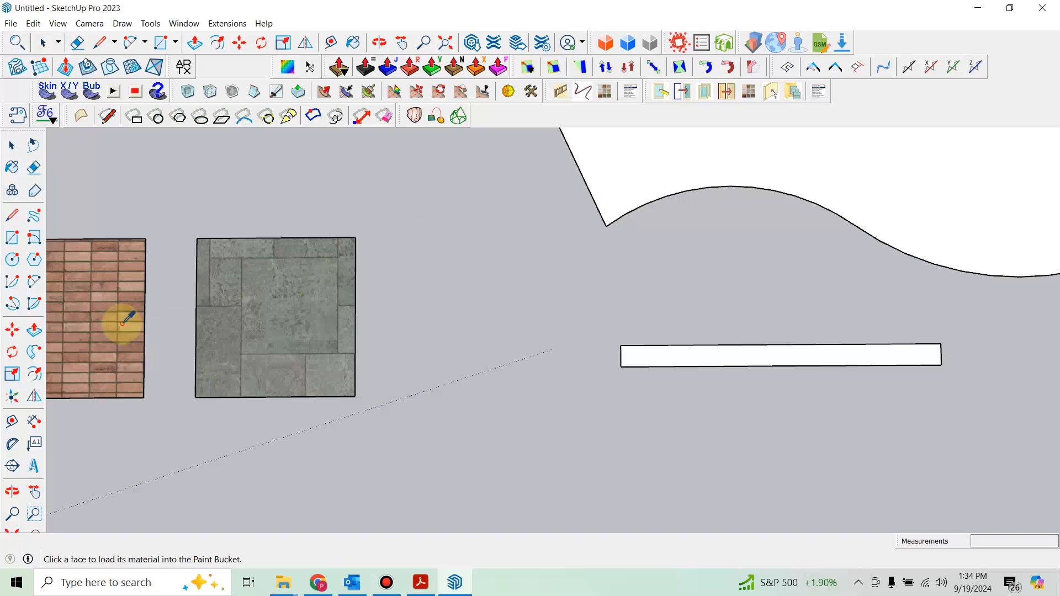
{"action": "left_click", "coordinate": [704, 355]}
{"action": "scroll", "coordinate": [697, 356], "scroll_direction": "up", "scroll_amount": 5}
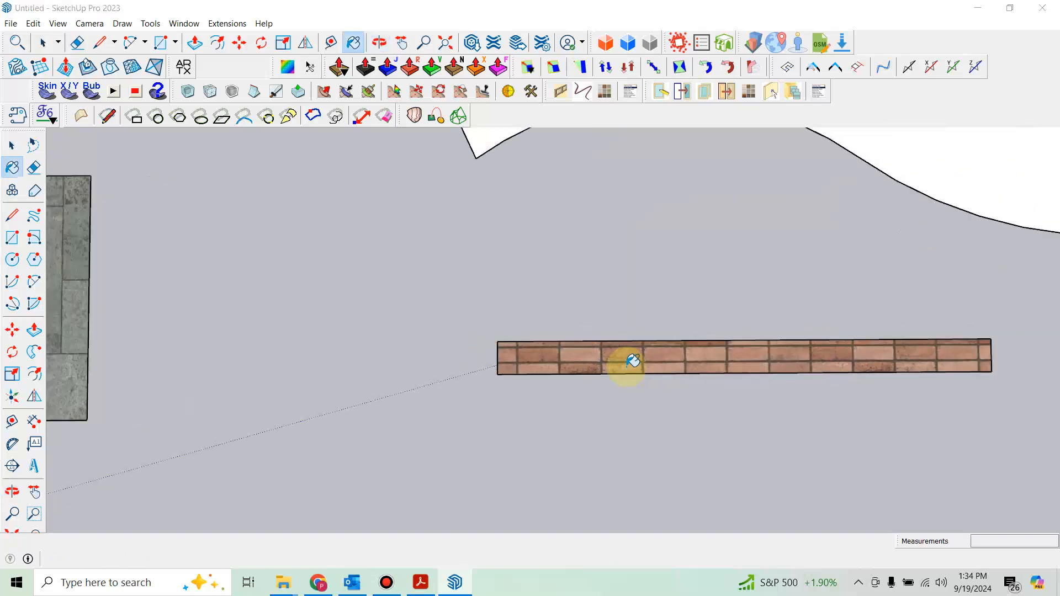
{"action": "middle_click_drag", "start_coordinate": [633, 361], "coordinate": [535, 350], "text": "shift"}
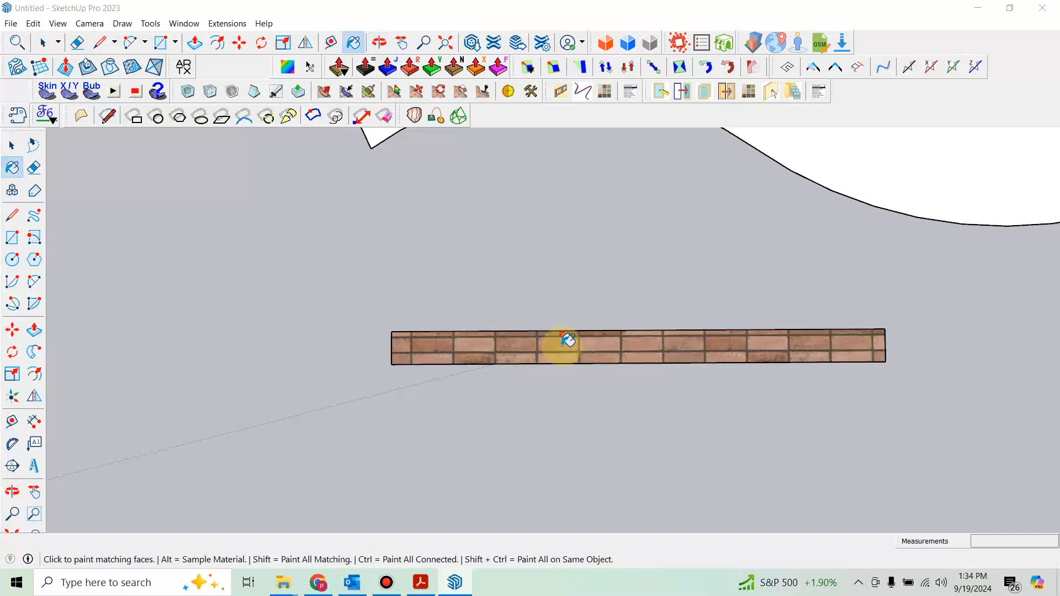
Step: Rotate the strip's brick texture a quarter turn so the bricks stand across the strip's width
{"action": "key", "text": "space"}
{"action": "left_click", "coordinate": [529, 358]}
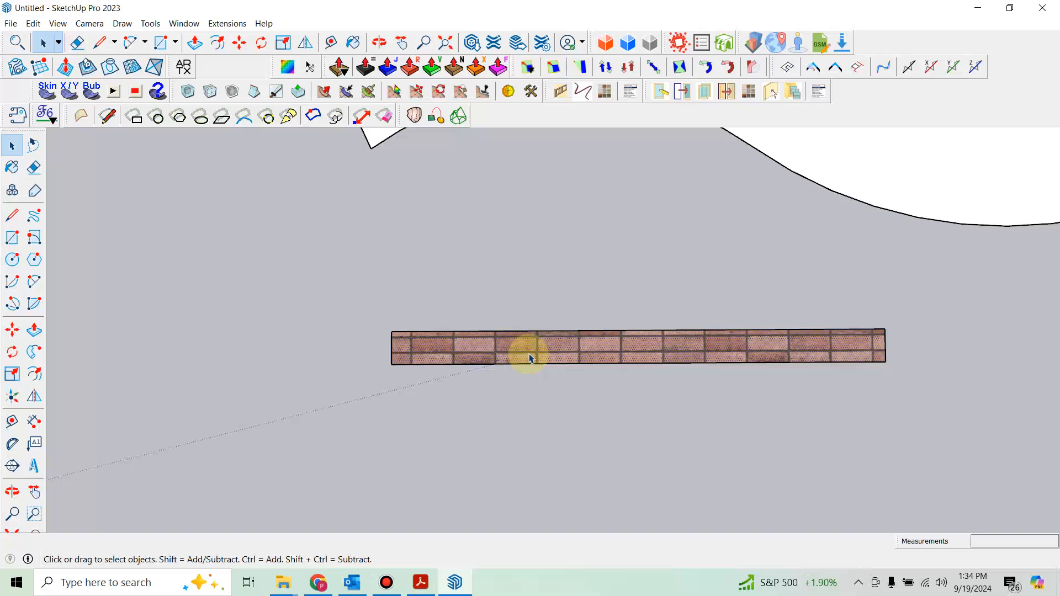
{"action": "right_click", "coordinate": [495, 349]}
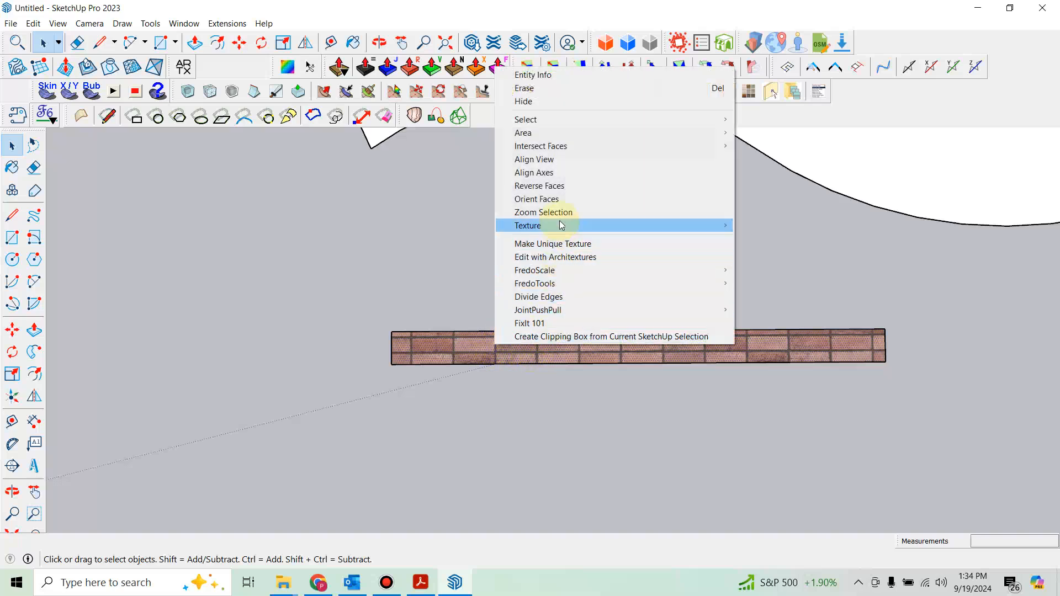
{"action": "mouse_move", "coordinate": [561, 225]}
{"action": "left_click", "coordinate": [759, 226]}
{"action": "scroll", "coordinate": [635, 358], "scroll_direction": "down", "scroll_amount": 2}
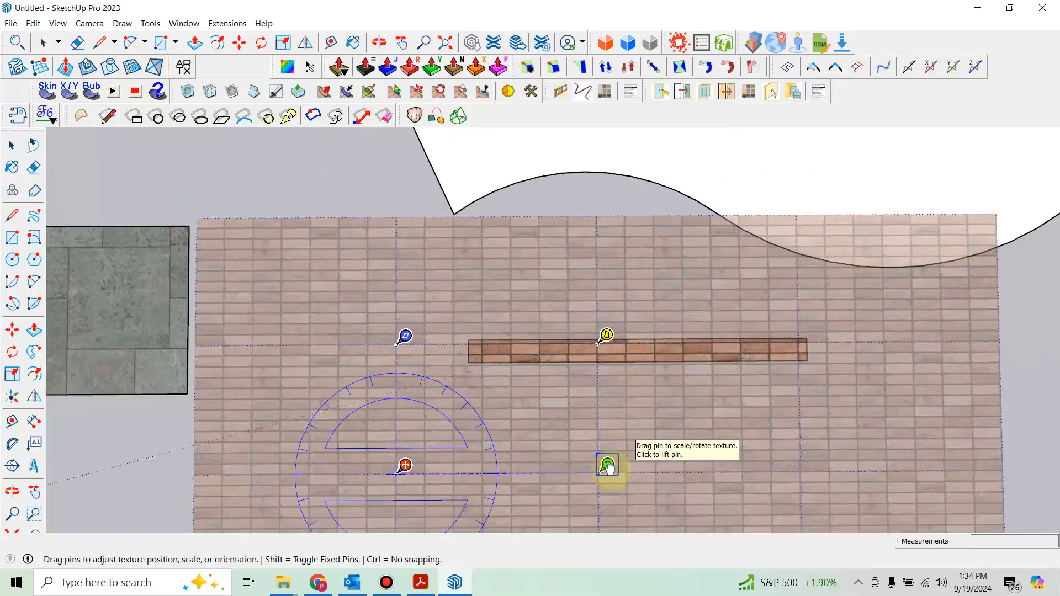
{"action": "left_click_drag", "start_coordinate": [607, 466], "coordinate": [408, 313]}
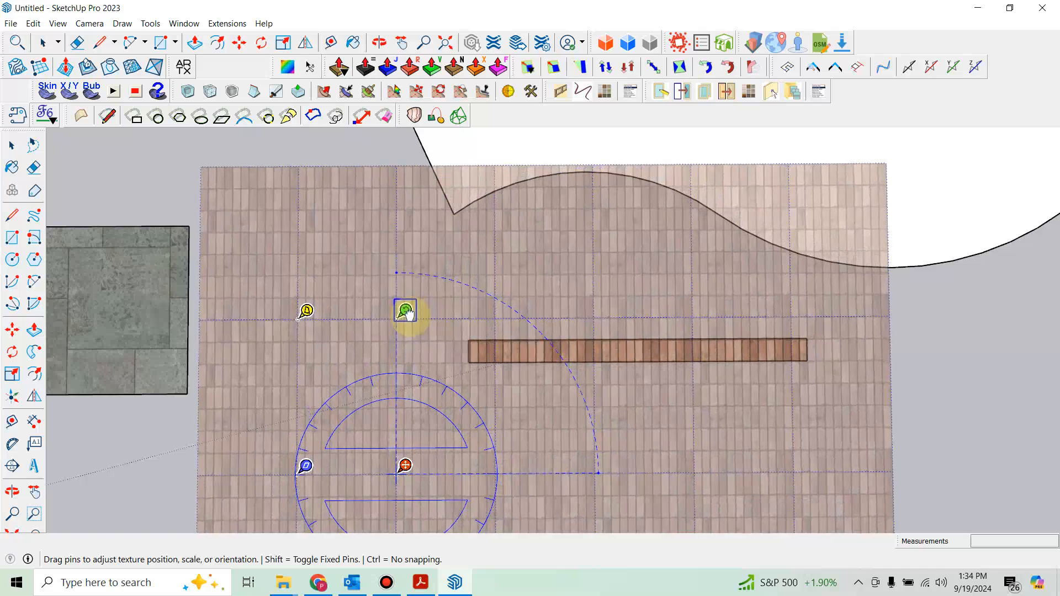
{"action": "left_click", "coordinate": [463, 370]}
{"action": "scroll", "coordinate": [585, 385], "scroll_direction": "up", "scroll_amount": 6}
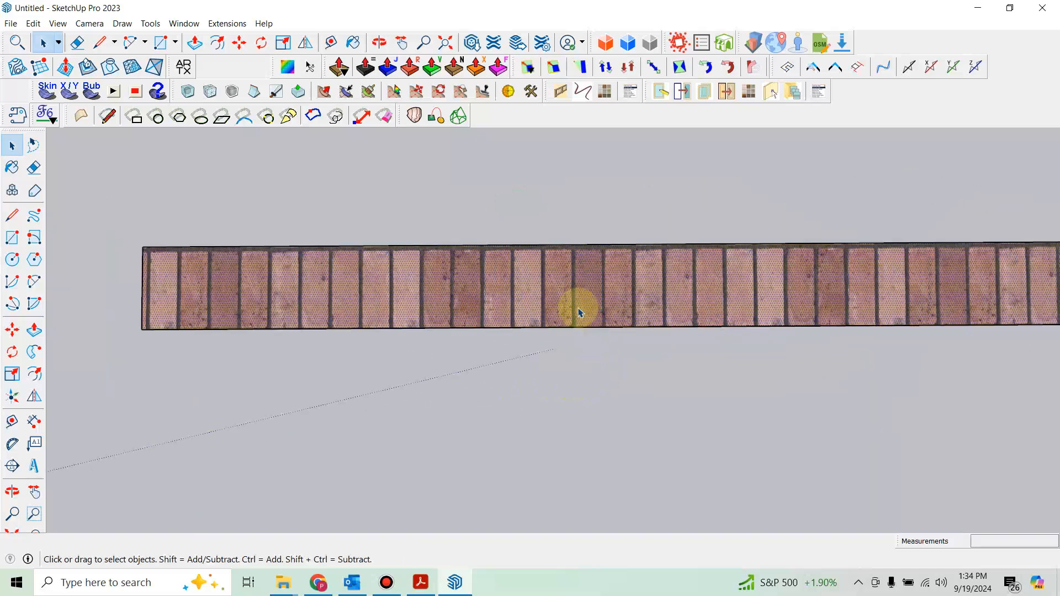
Step: Reposition the brick texture so a single brick course lines up with the strip's long edges
{"action": "right_click", "coordinate": [575, 291]}
{"action": "mouse_move", "coordinate": [647, 449]}
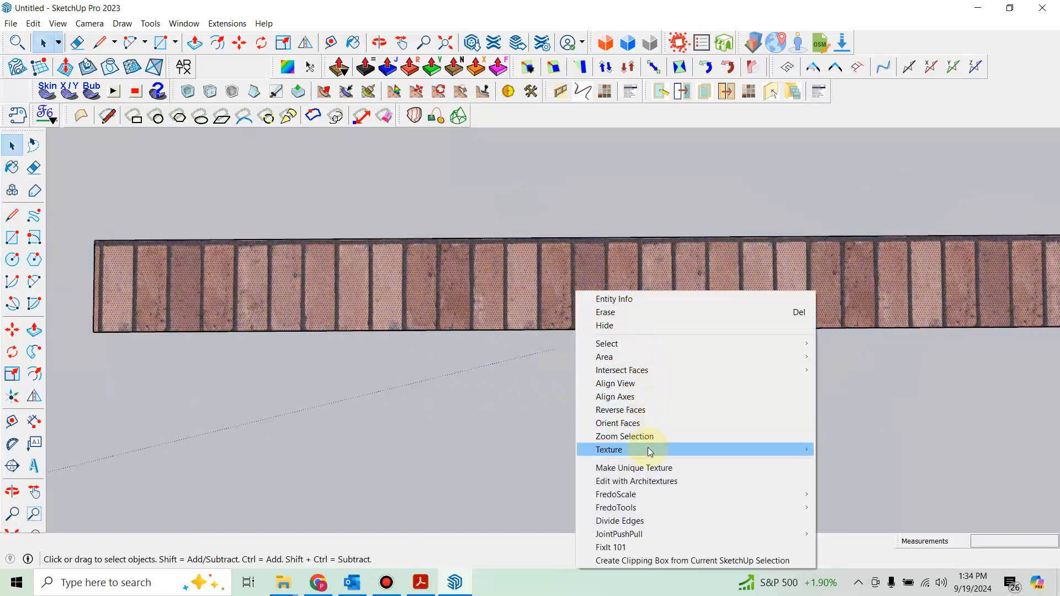
{"action": "left_click", "coordinate": [836, 456]}
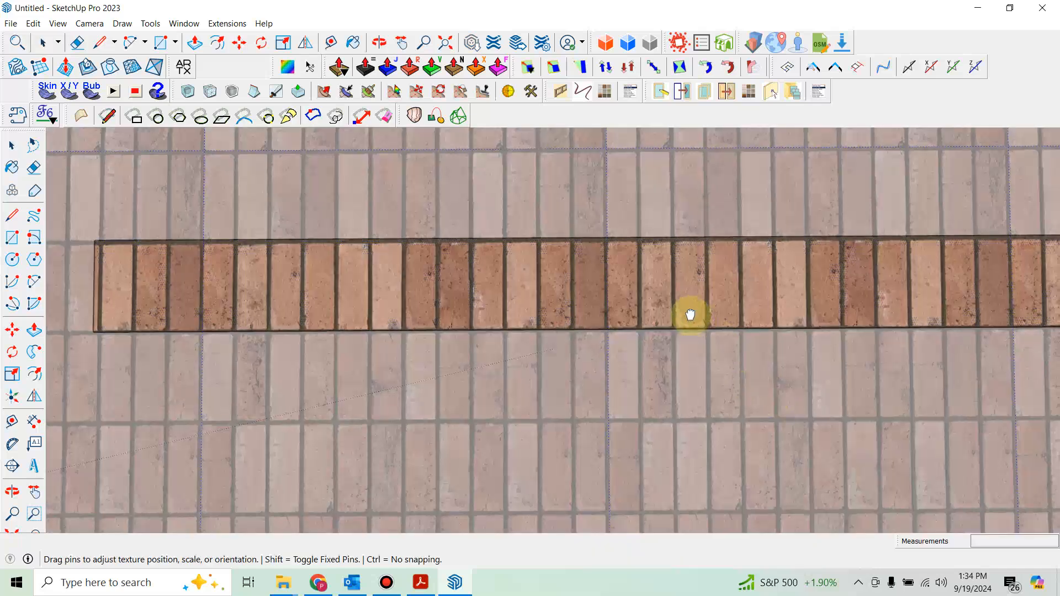
{"action": "left_click", "coordinate": [679, 354]}
{"action": "scroll", "coordinate": [610, 366], "scroll_direction": "down", "scroll_amount": 5}
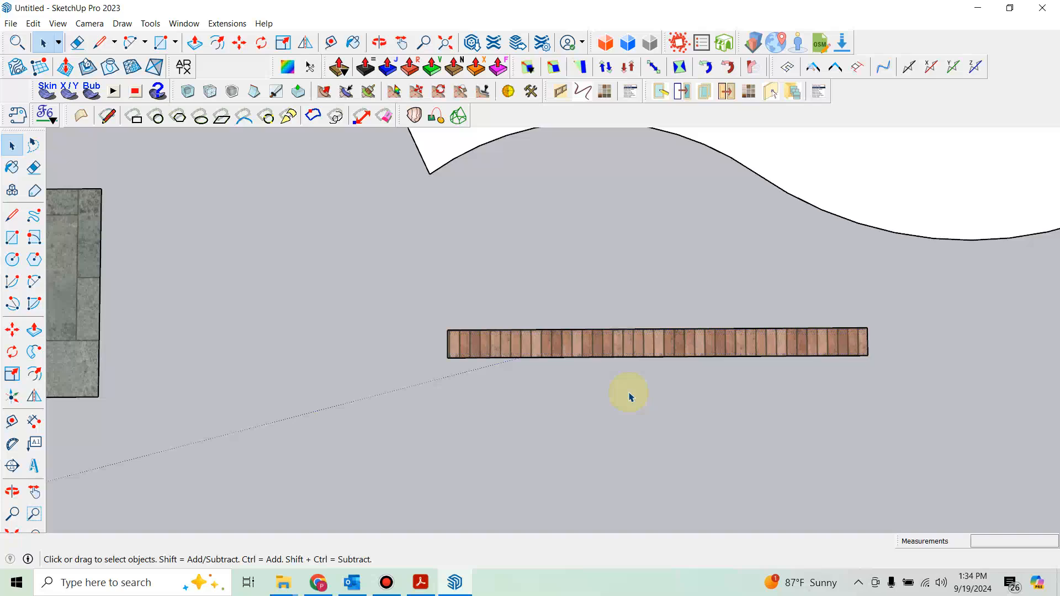
Step: Make the textured strip's face and its edges into a group
{"action": "scroll", "coordinate": [753, 348], "scroll_direction": "up", "scroll_amount": 4}
{"action": "left_click", "coordinate": [723, 348]}
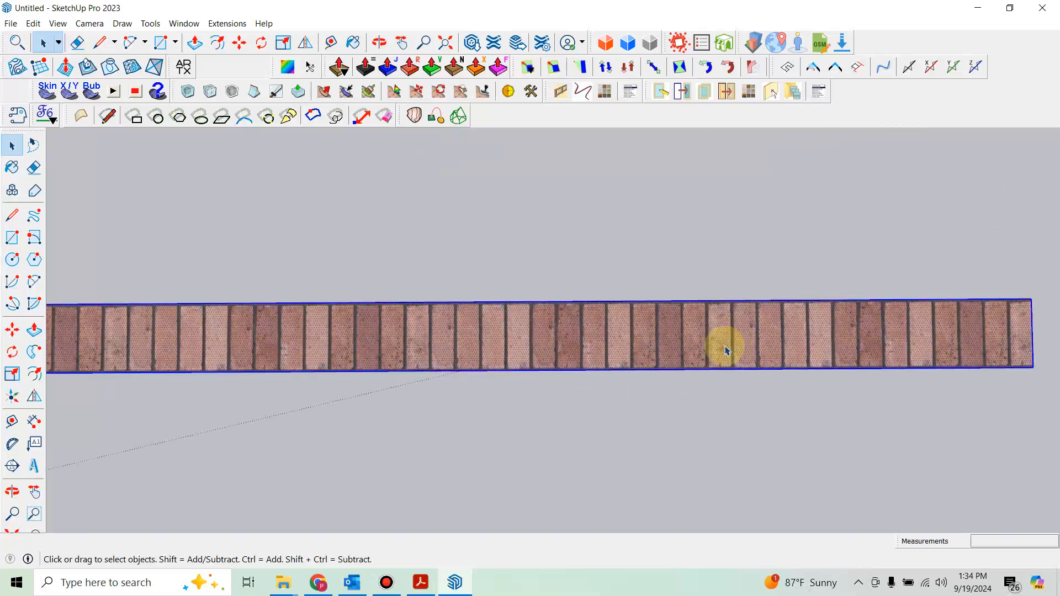
{"action": "right_click", "coordinate": [725, 348]}
{"action": "left_click", "coordinate": [806, 174]}
{"action": "left_click", "coordinate": [584, 412]}
{"action": "scroll", "coordinate": [586, 425], "scroll_direction": "down", "scroll_amount": 5}
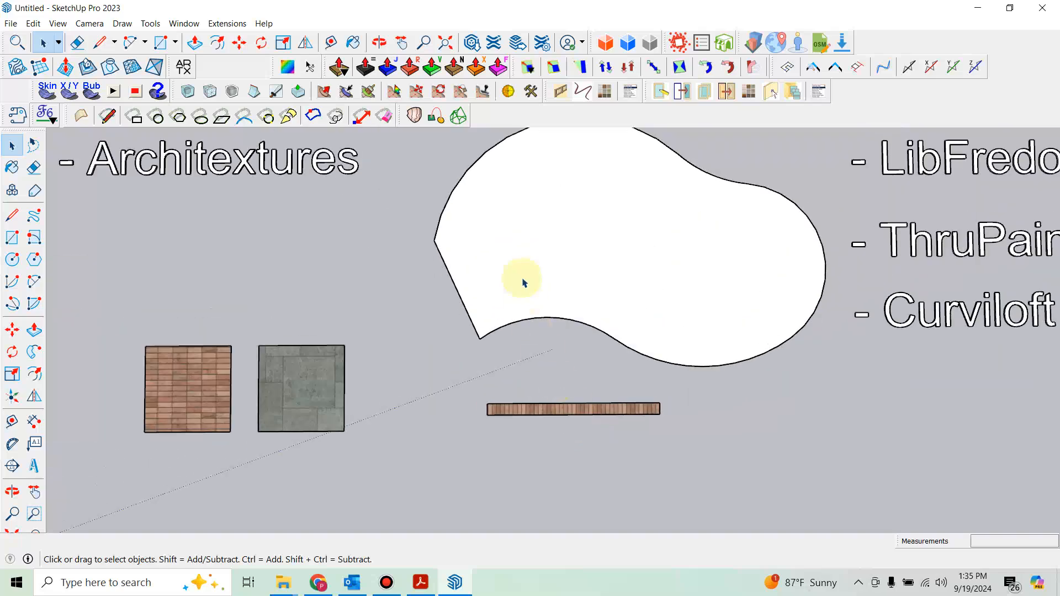
{"action": "middle_click_drag", "start_coordinate": [674, 255], "coordinate": [640, 315], "text": "shift"}
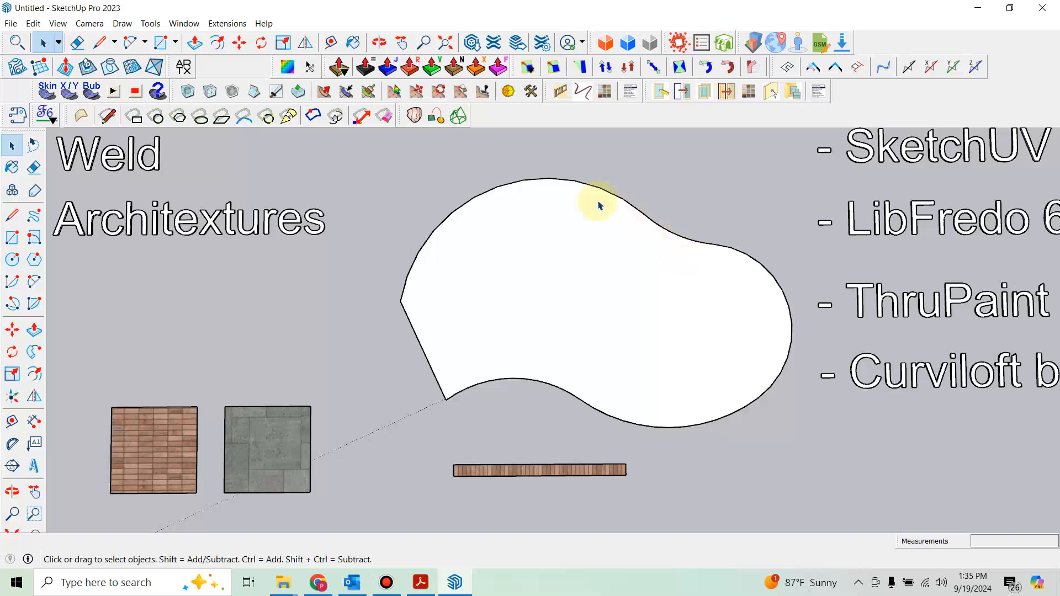
{"action": "left_click", "coordinate": [549, 284]}
{"action": "left_click", "coordinate": [546, 293]}
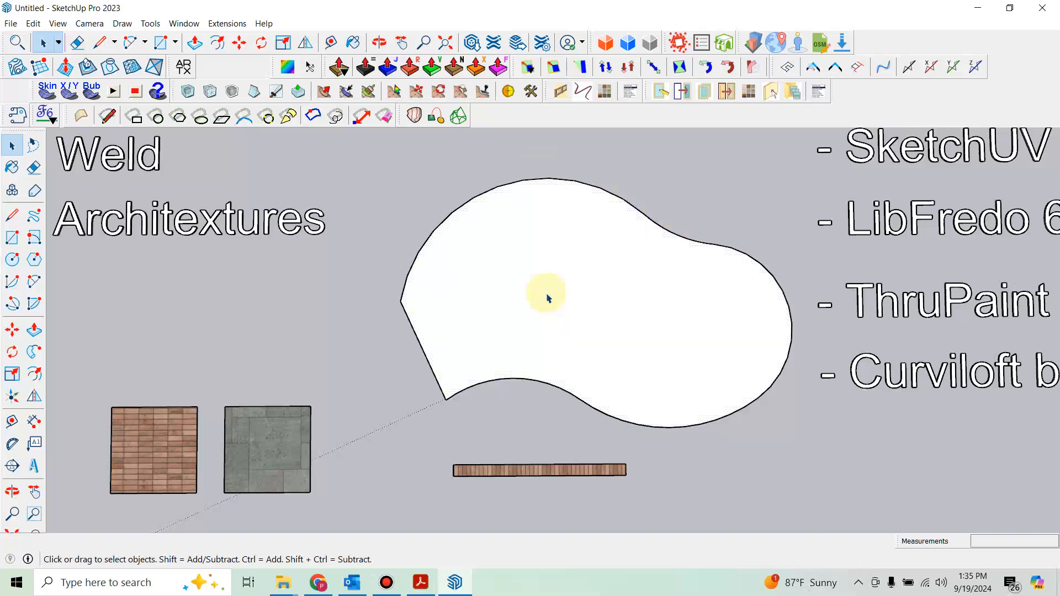
{"action": "scroll", "coordinate": [549, 300], "scroll_direction": "down", "scroll_amount": 4}
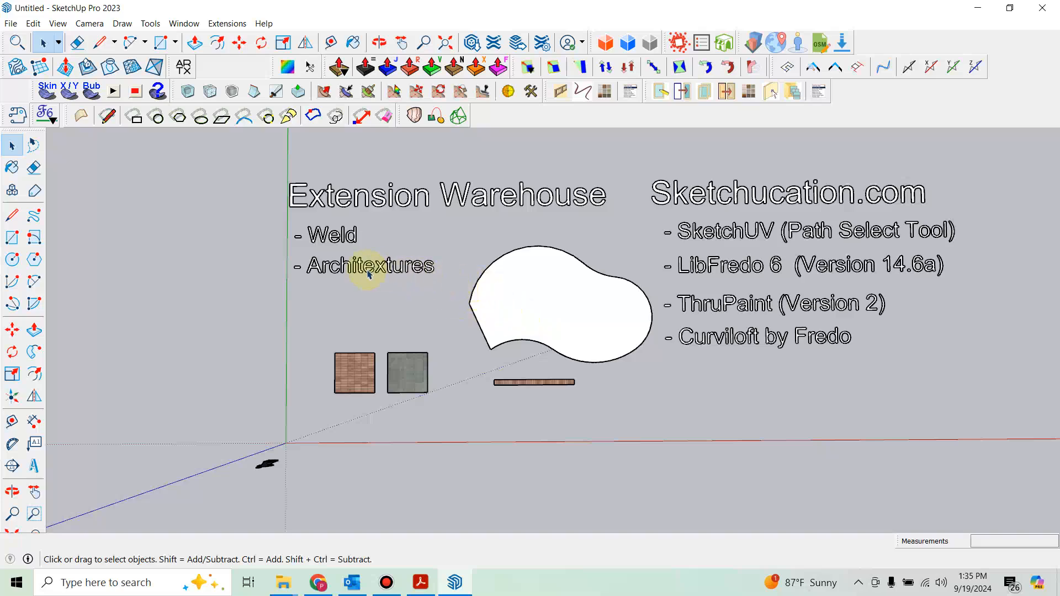
{"action": "scroll", "coordinate": [367, 269], "scroll_direction": "up", "scroll_amount": 2}
{"action": "scroll", "coordinate": [367, 236], "scroll_direction": "up", "scroll_amount": 1}
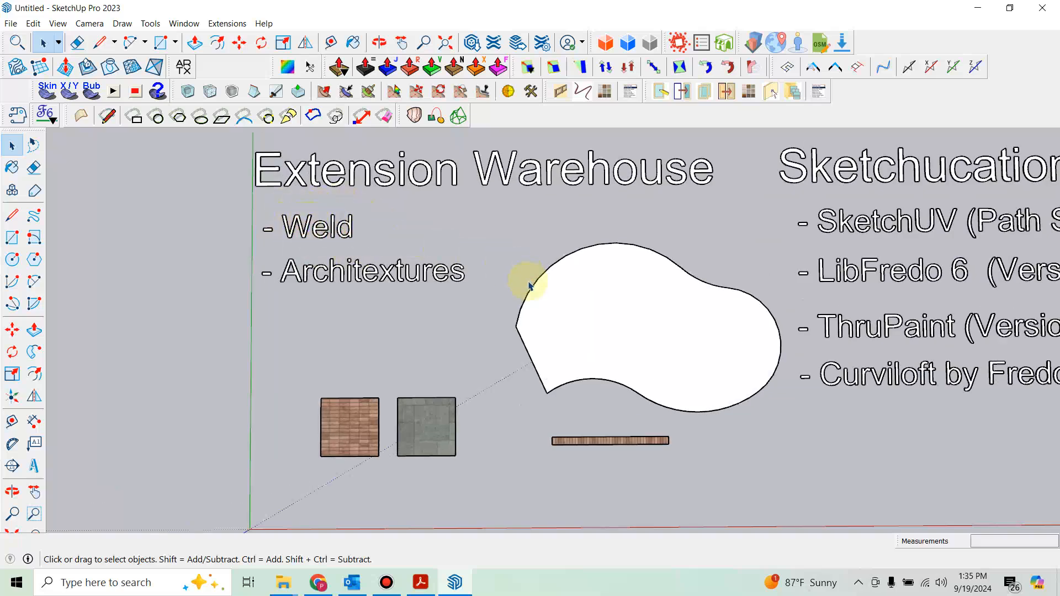
Step: Select the consecutive arcs along the patio outline's upper and outer edge to inspect its separate segments, and clear the selection
{"action": "left_click", "coordinate": [685, 271], "text": "ctrl"}
{"action": "left_click", "coordinate": [712, 283], "text": "ctrl"}
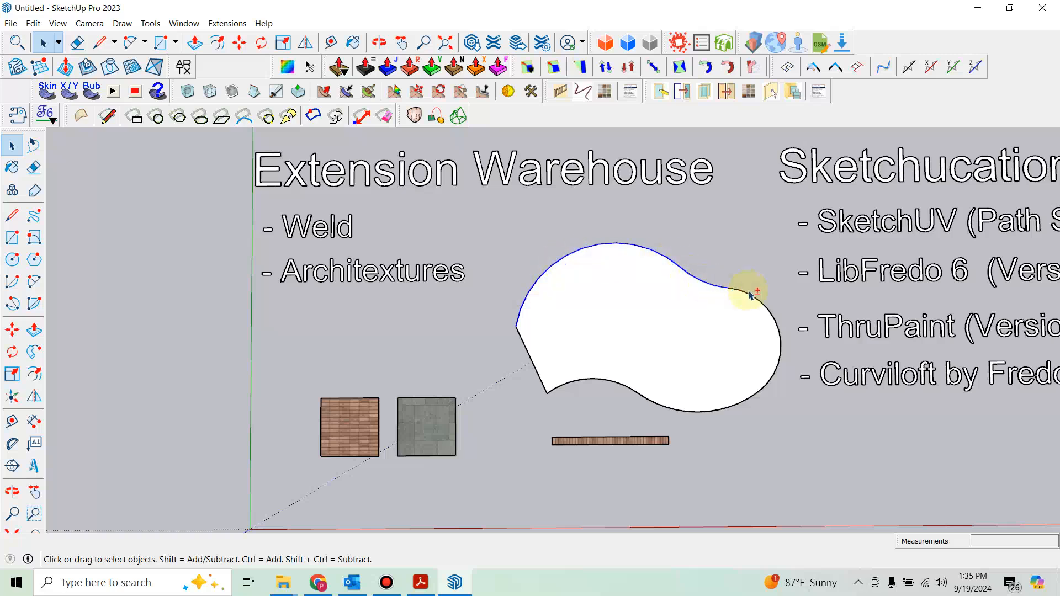
{"action": "scroll", "coordinate": [751, 298], "scroll_direction": "up", "scroll_amount": 3}
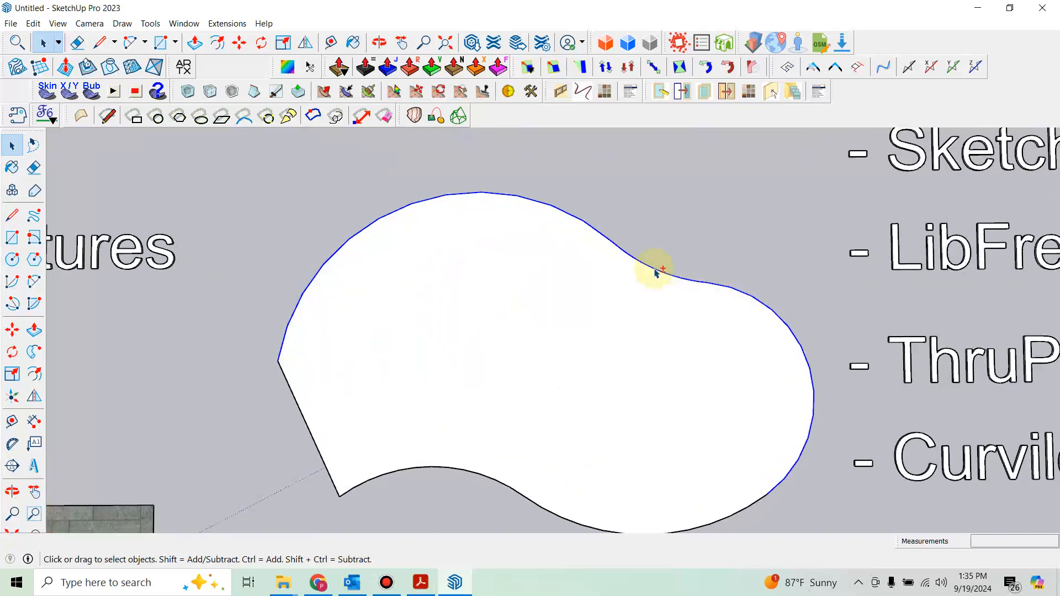
{"action": "scroll", "coordinate": [359, 291], "scroll_direction": "down", "scroll_amount": 4}
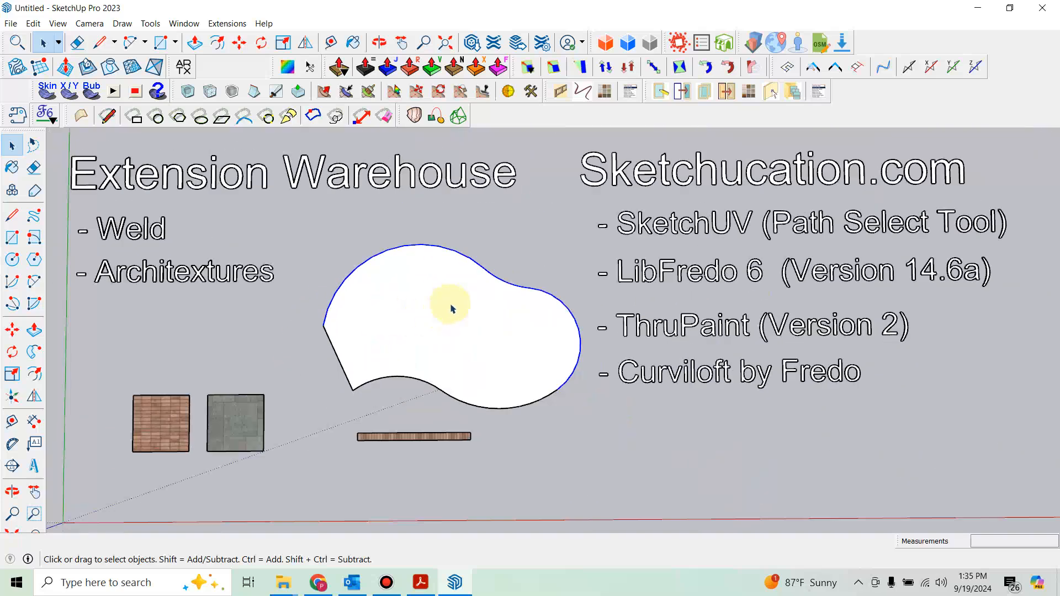
{"action": "left_click", "coordinate": [310, 232]}
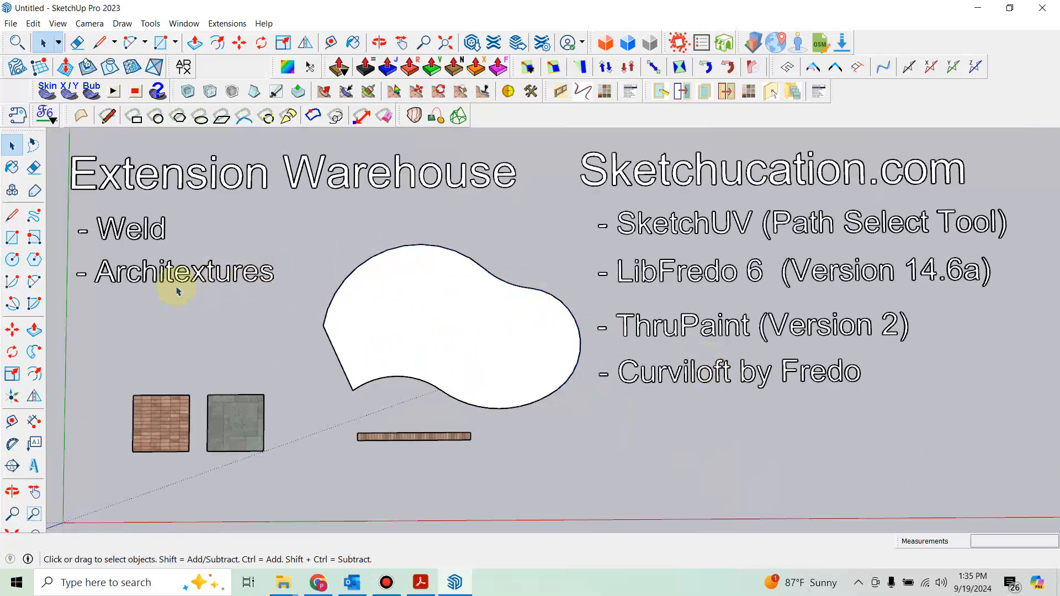
Step: Open the Architextures texture library to view it, close it, and look over the Sketchucation extension list
{"action": "left_click", "coordinate": [185, 67]}
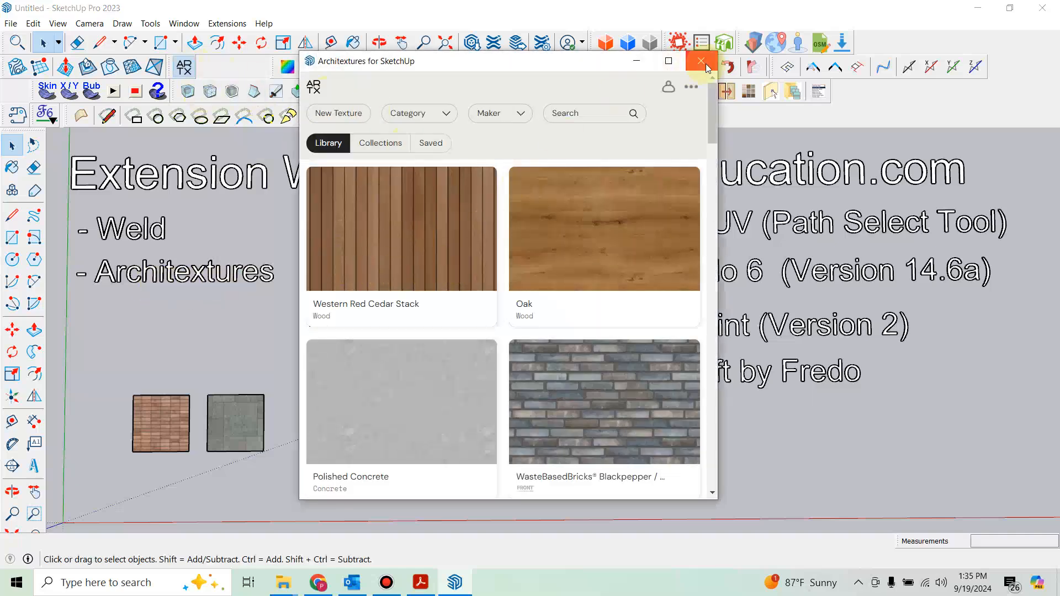
{"action": "left_click", "coordinate": [706, 65]}
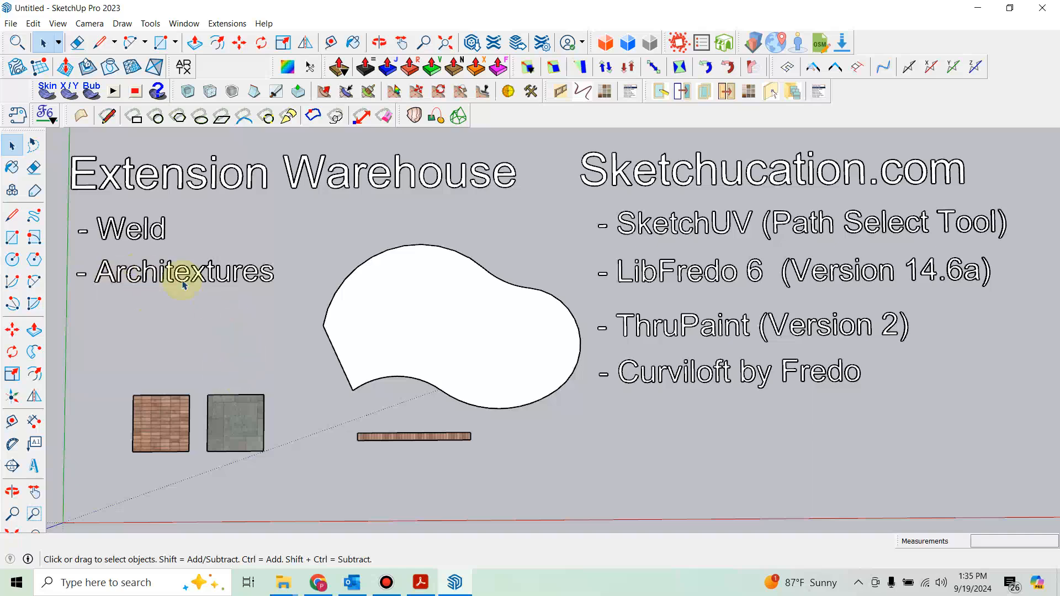
{"action": "mouse_move", "coordinate": [440, 299]}
{"action": "middle_mouse_down", "text": "shift"}
{"action": "mouse_move", "coordinate": [239, 292]}
{"action": "mouse_move", "coordinate": [454, 347]}
{"action": "middle_mouse_up", "text": "shift"}
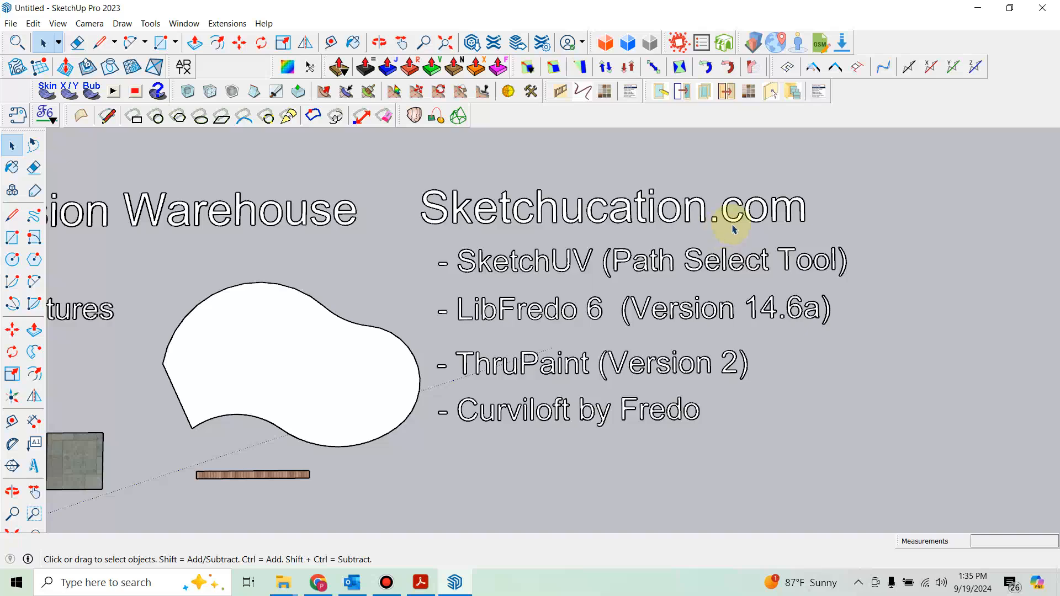
{"action": "scroll", "coordinate": [690, 223], "scroll_direction": "down", "scroll_amount": 2}
{"action": "scroll", "coordinate": [575, 268], "scroll_direction": "up", "scroll_amount": 2}
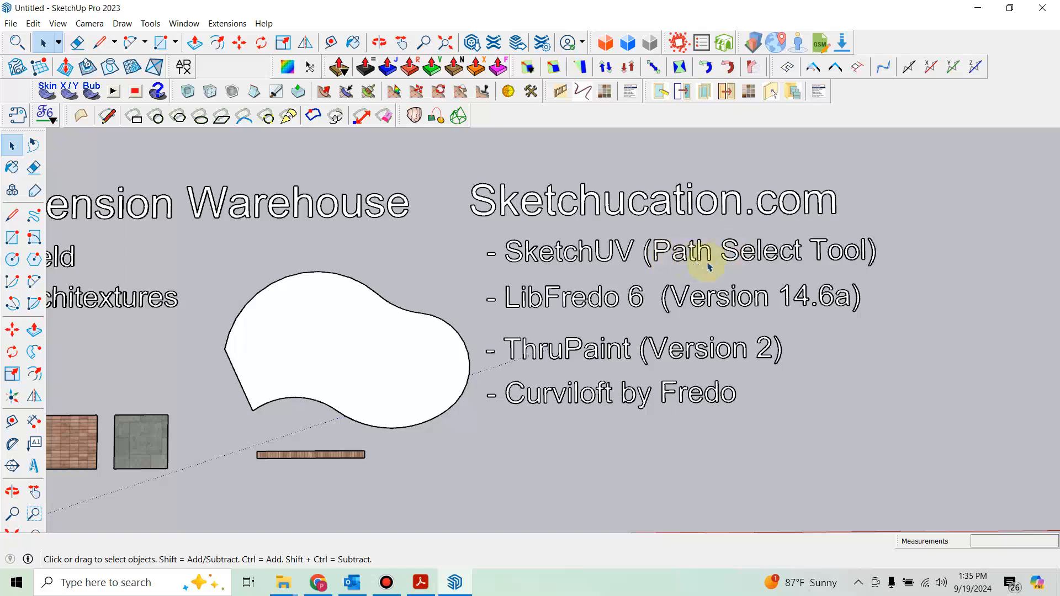
Step: Try the SketchUV Path Select Tool on the patio outline's curved edge, and return to normal selection
{"action": "mouse_move", "coordinate": [282, 69]}
{"action": "left_mouse_down"}
{"action": "mouse_move", "coordinate": [337, 138]}
{"action": "mouse_move", "coordinate": [325, 182]}
{"action": "mouse_move", "coordinate": [342, 161]}
{"action": "left_mouse_up"}
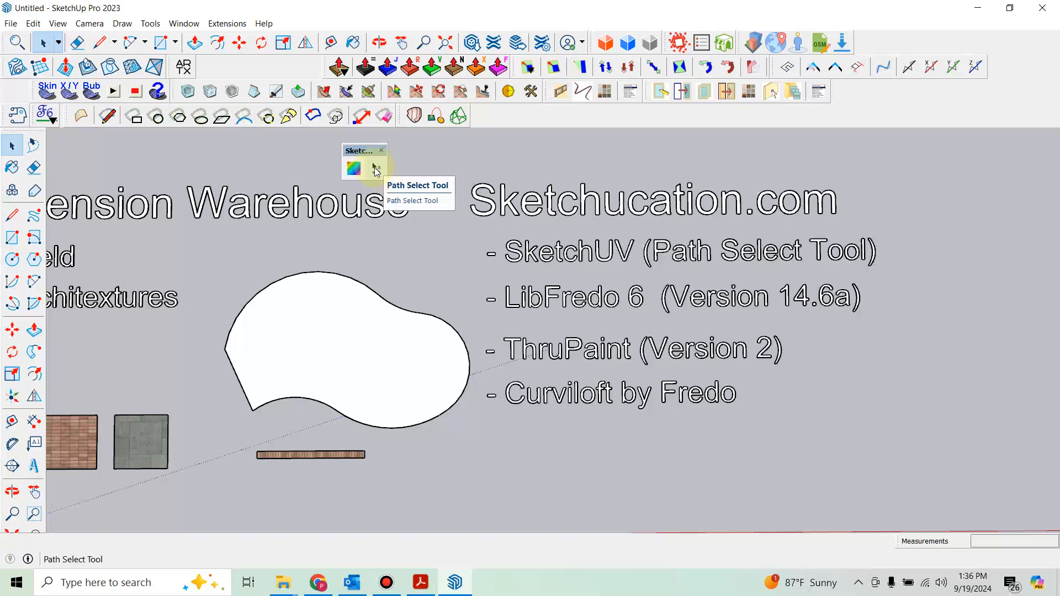
{"action": "left_click", "coordinate": [375, 169]}
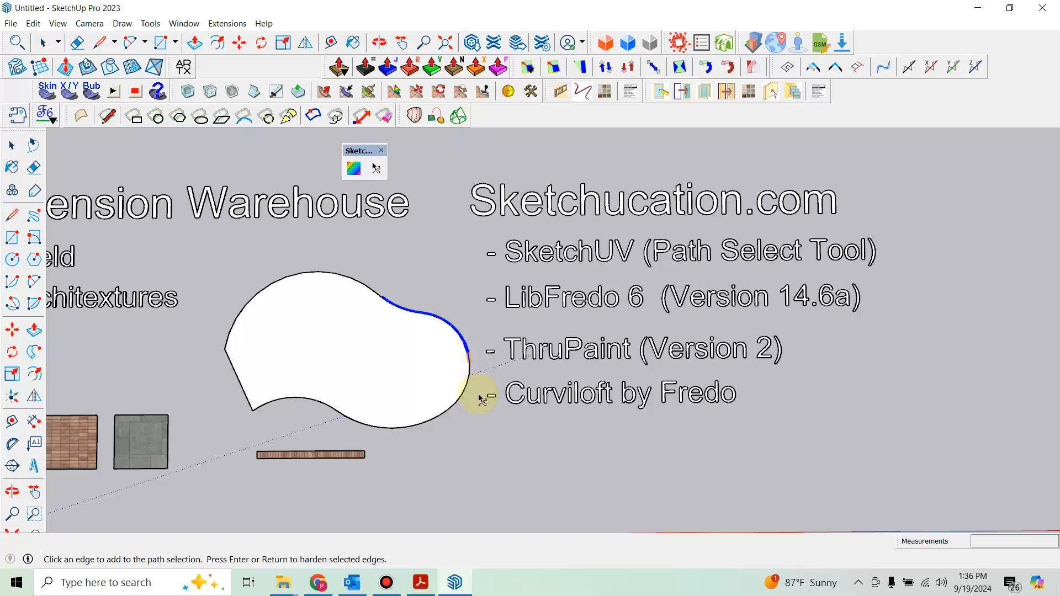
{"action": "left_click", "coordinate": [404, 320]}
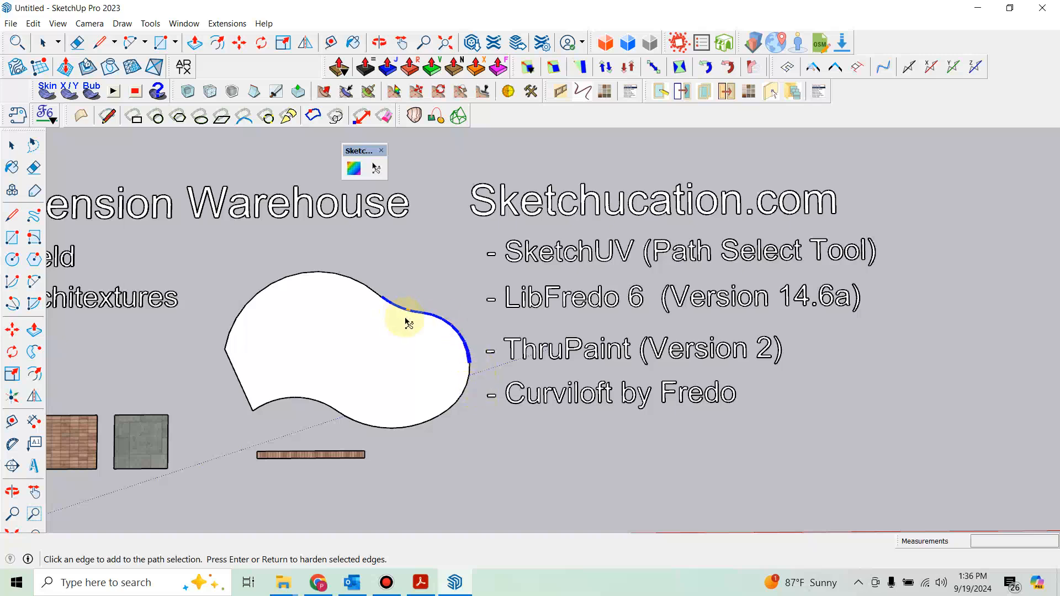
{"action": "left_click", "coordinate": [409, 263]}
{"action": "key", "text": "space"}
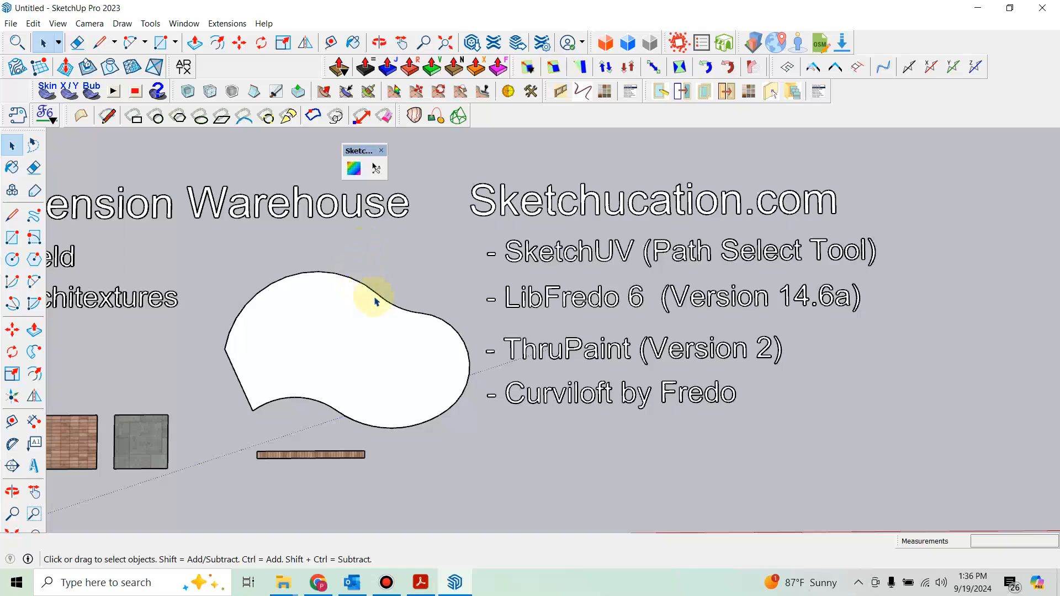
{"action": "left_click_drag", "start_coordinate": [362, 150], "coordinate": [306, 58]}
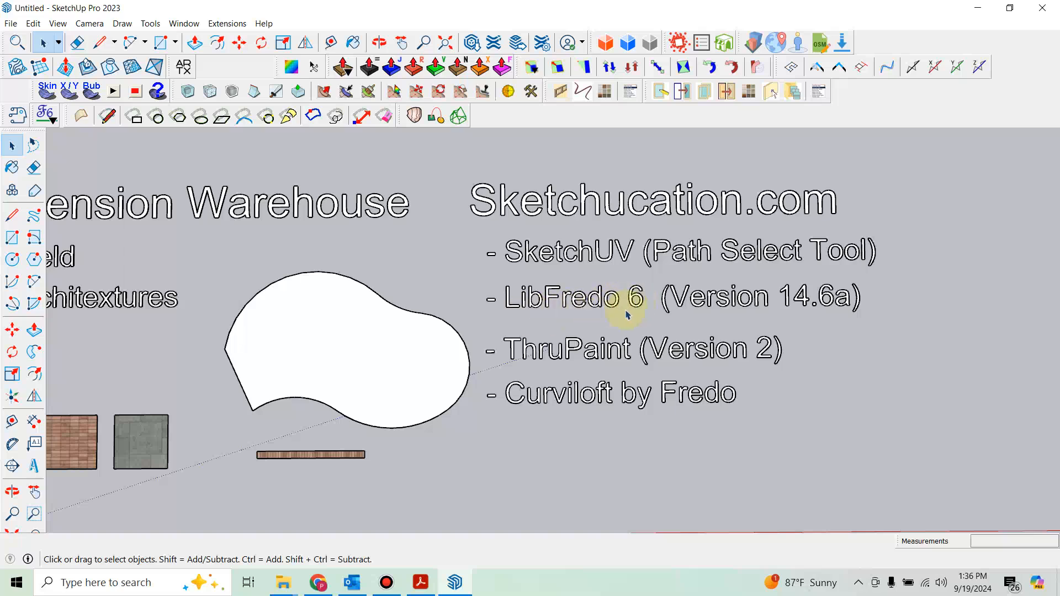
Step: Start ThruPaint from the Fredo Tools list, look over its UV painting modes, and exit it
{"action": "left_click", "coordinate": [53, 121]}
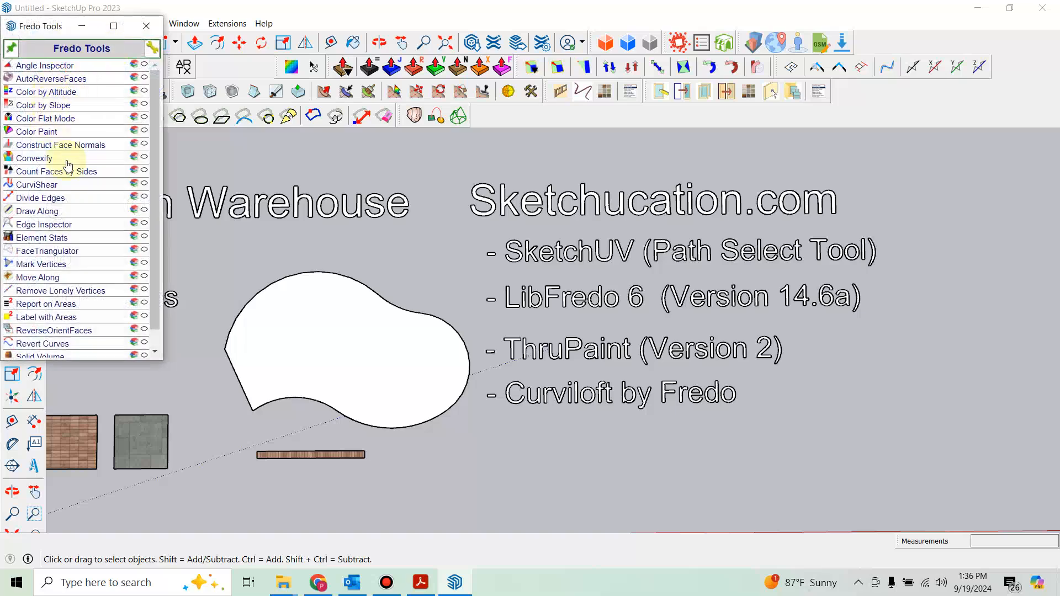
{"action": "scroll", "coordinate": [64, 224], "scroll_direction": "down", "scroll_amount": 1}
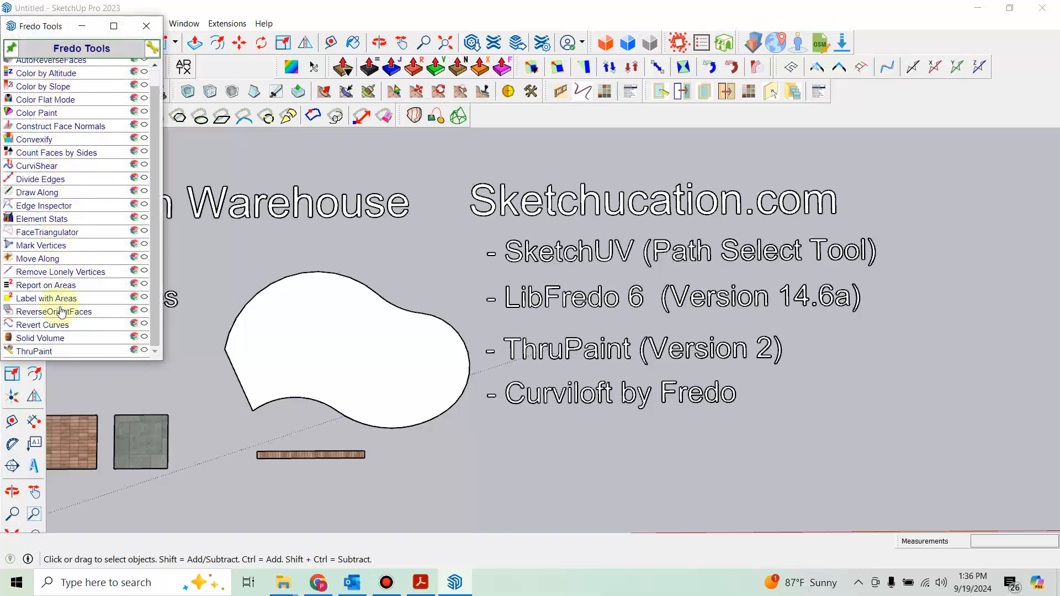
{"action": "left_click", "coordinate": [45, 353]}
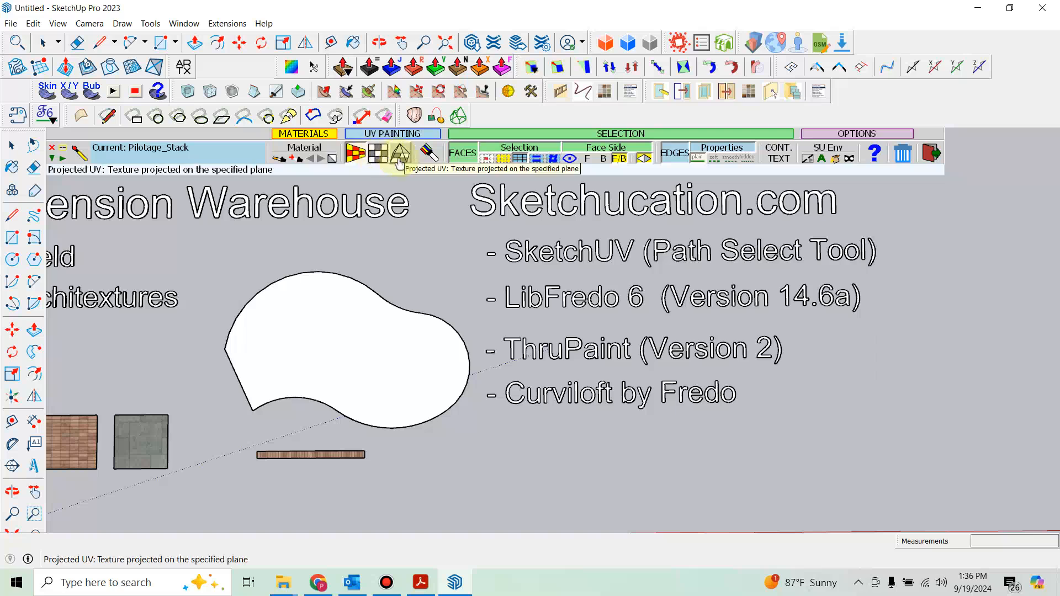
{"action": "left_click", "coordinate": [374, 160]}
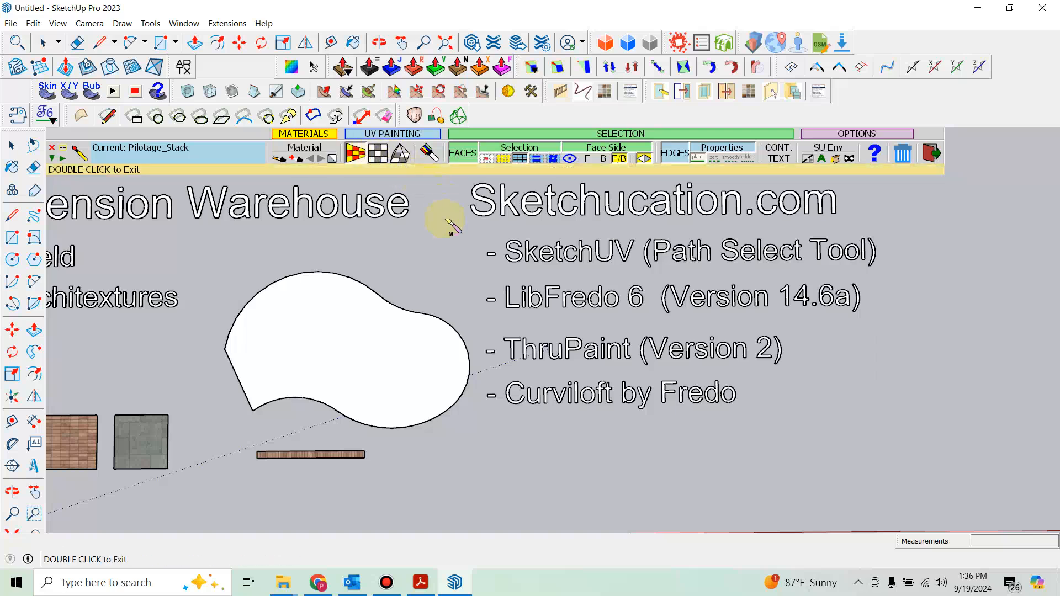
{"action": "double_click", "coordinate": [442, 243]}
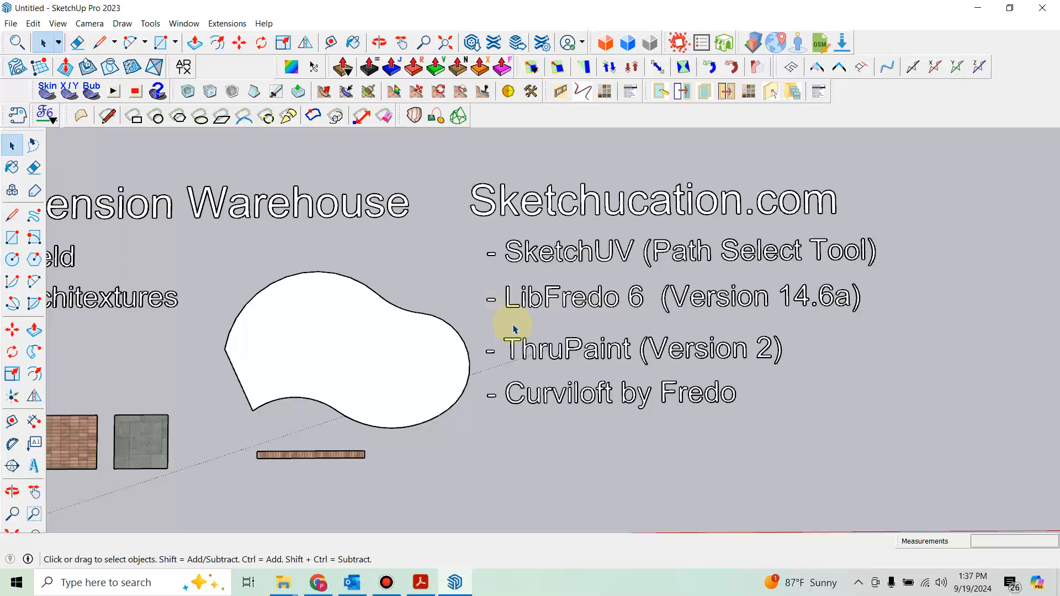
Step: Offset the patio outline inward freehand, and undo that offset
{"action": "left_click", "coordinate": [332, 345]}
{"action": "scroll", "coordinate": [367, 316], "scroll_direction": "down", "scroll_amount": 1}
{"action": "scroll", "coordinate": [366, 315], "scroll_direction": "up", "scroll_amount": 2}
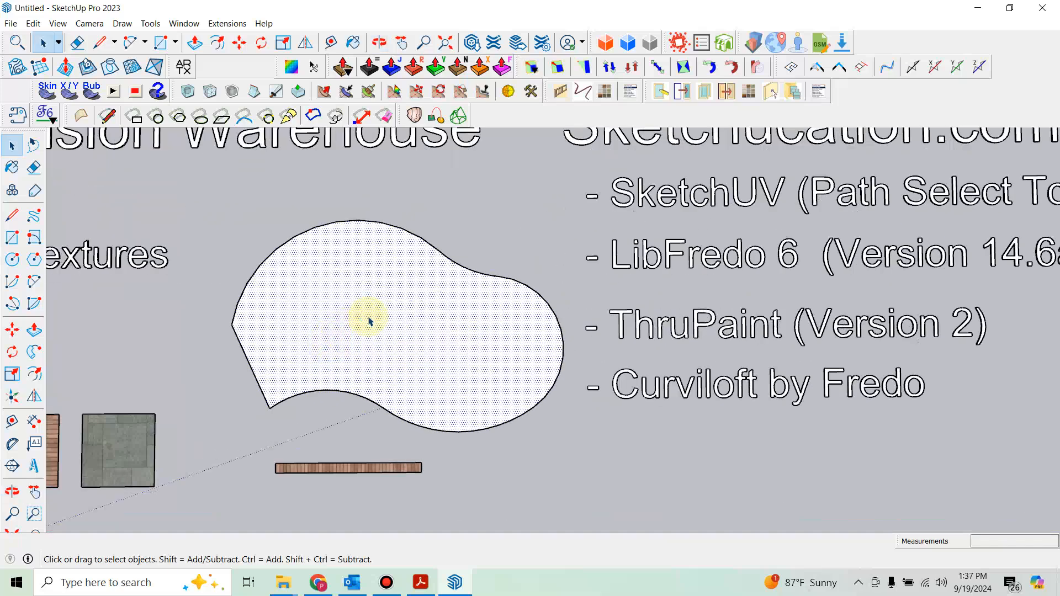
{"action": "key", "text": "f"}
{"action": "left_click", "coordinate": [370, 328]}
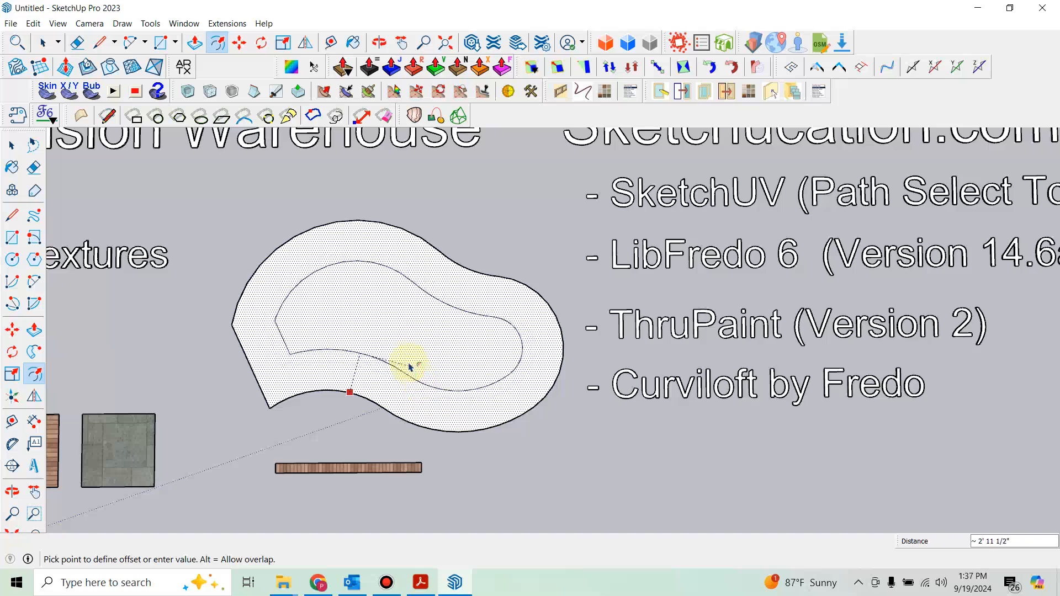
{"action": "left_click", "coordinate": [416, 388]}
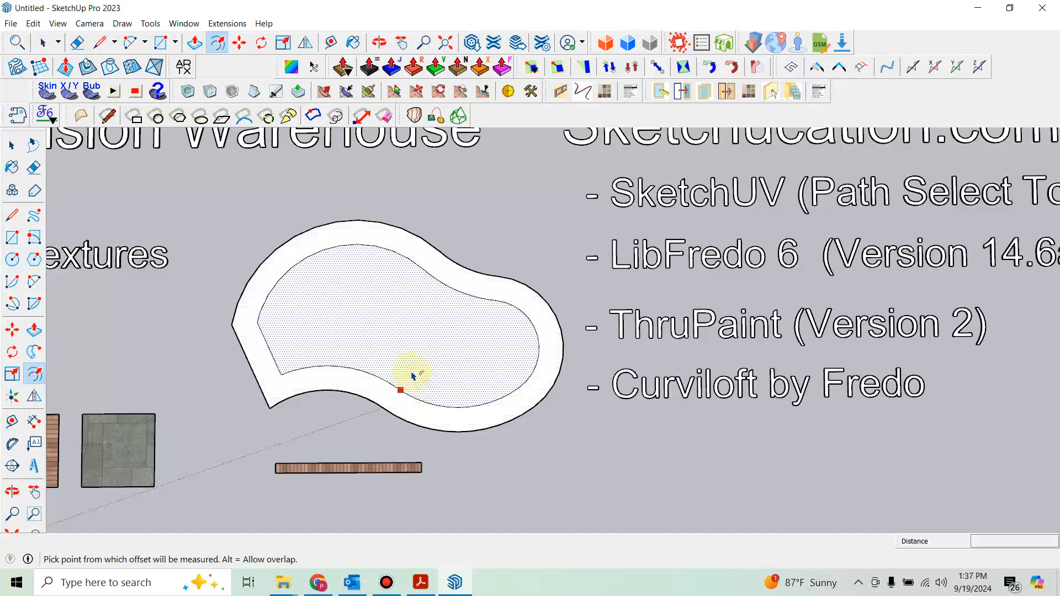
{"action": "left_click", "coordinate": [33, 24]}
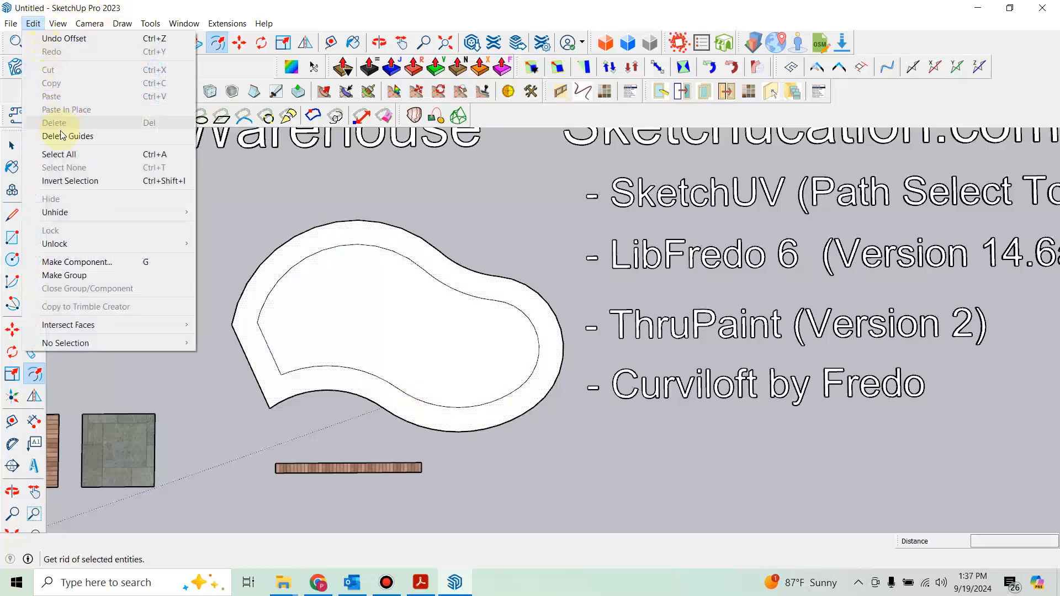
{"action": "left_click", "coordinate": [61, 40]}
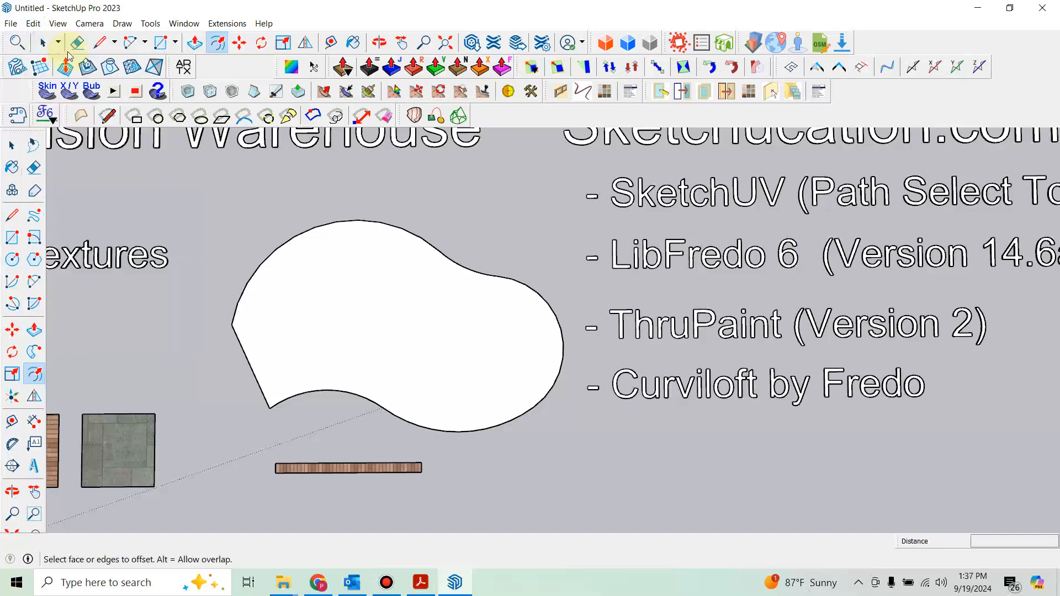
Step: Offset the patio outline inward to form a narrow border band about as wide as the brick strip
{"action": "left_click", "coordinate": [372, 334]}
{"action": "left_click", "coordinate": [398, 380]}
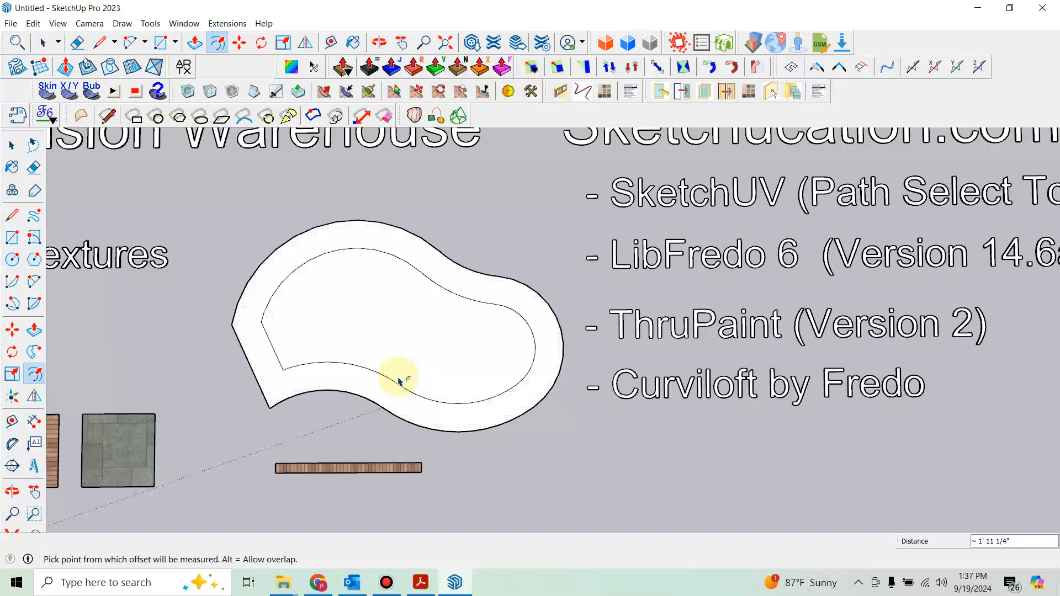
{"action": "key", "text": "Return"}
{"action": "key", "text": "space"}
{"action": "scroll", "coordinate": [483, 438], "scroll_direction": "up", "scroll_amount": 5}
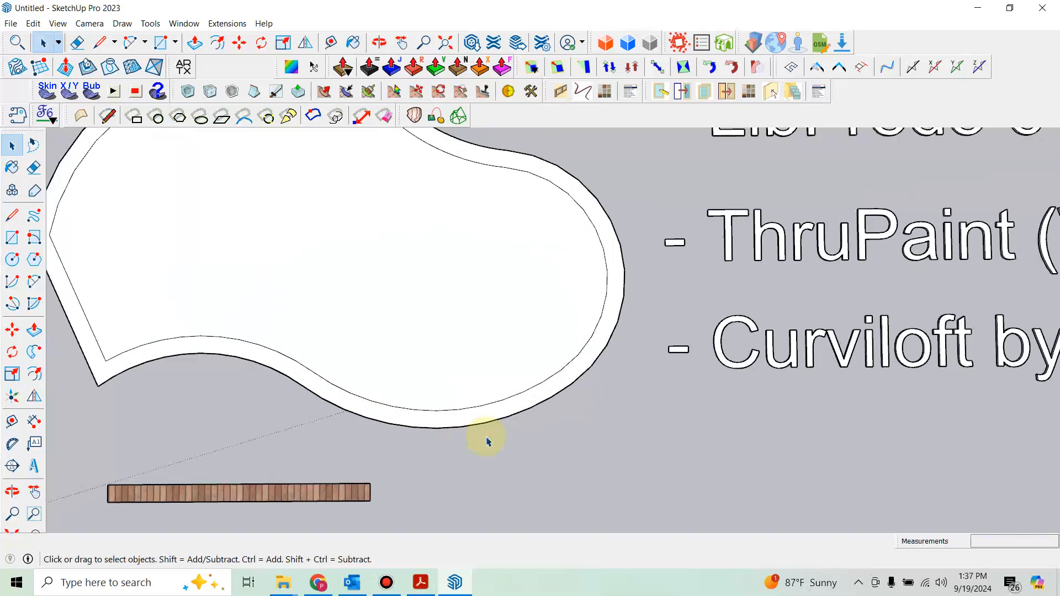
{"action": "scroll", "coordinate": [482, 438], "scroll_direction": "down", "scroll_amount": 4}
{"action": "middle_click_drag", "start_coordinate": [118, 350], "coordinate": [288, 442]}
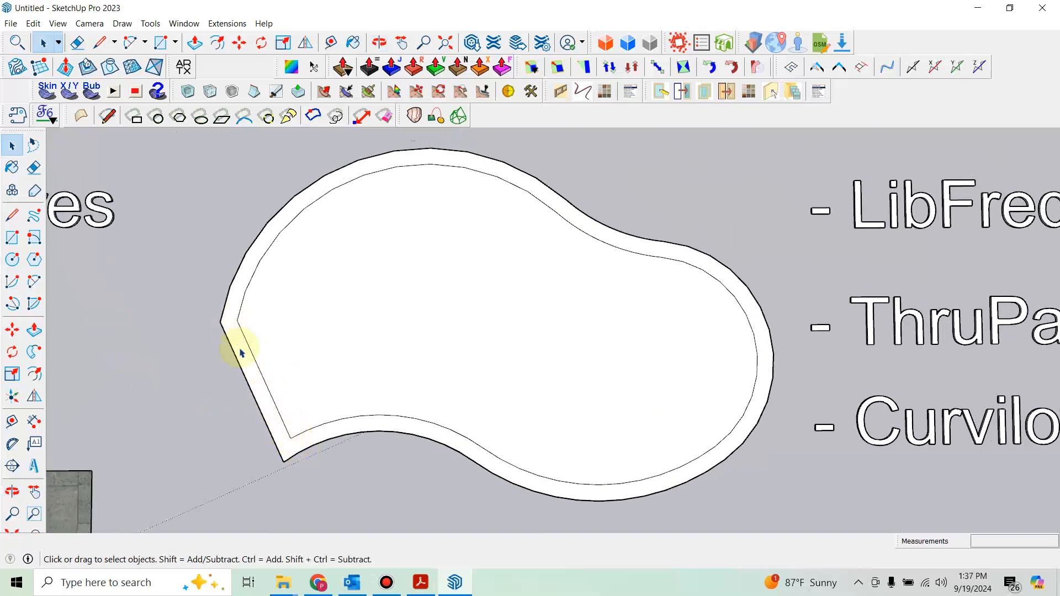
{"action": "scroll", "coordinate": [226, 327], "scroll_direction": "up", "scroll_amount": 2}
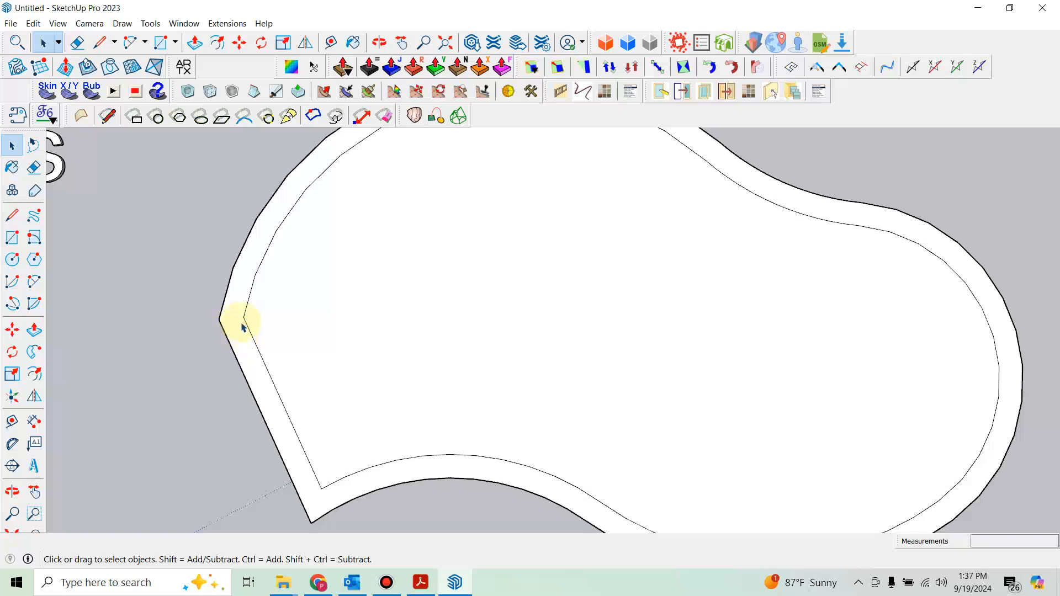
{"action": "scroll", "coordinate": [240, 330], "scroll_direction": "down", "scroll_amount": 2}
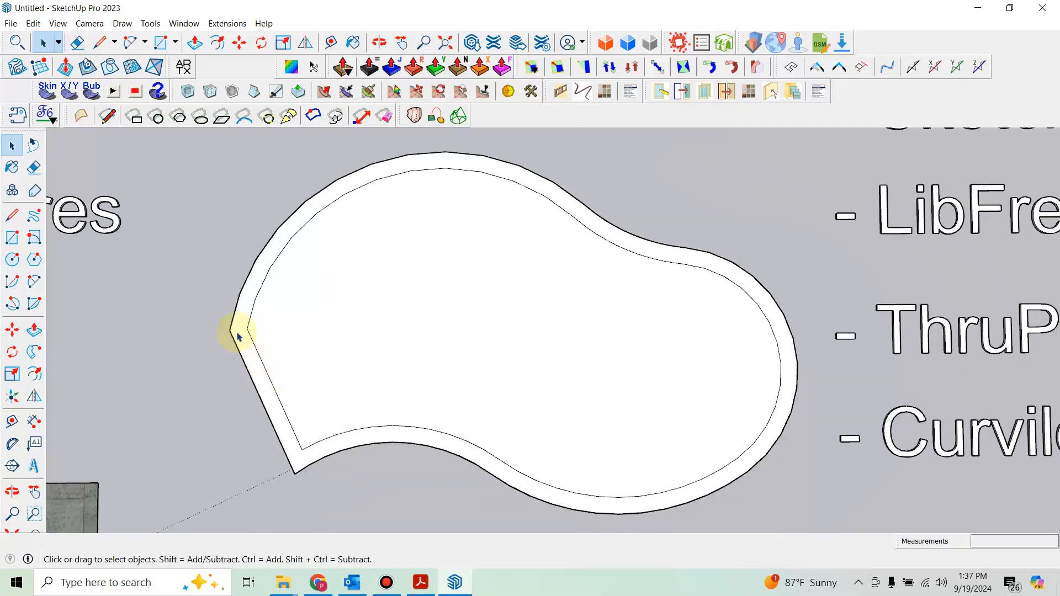
Step: Draw short lines across the border band at both ends of the patio's straight side to separate the curved part
{"action": "left_click", "coordinate": [100, 42]}
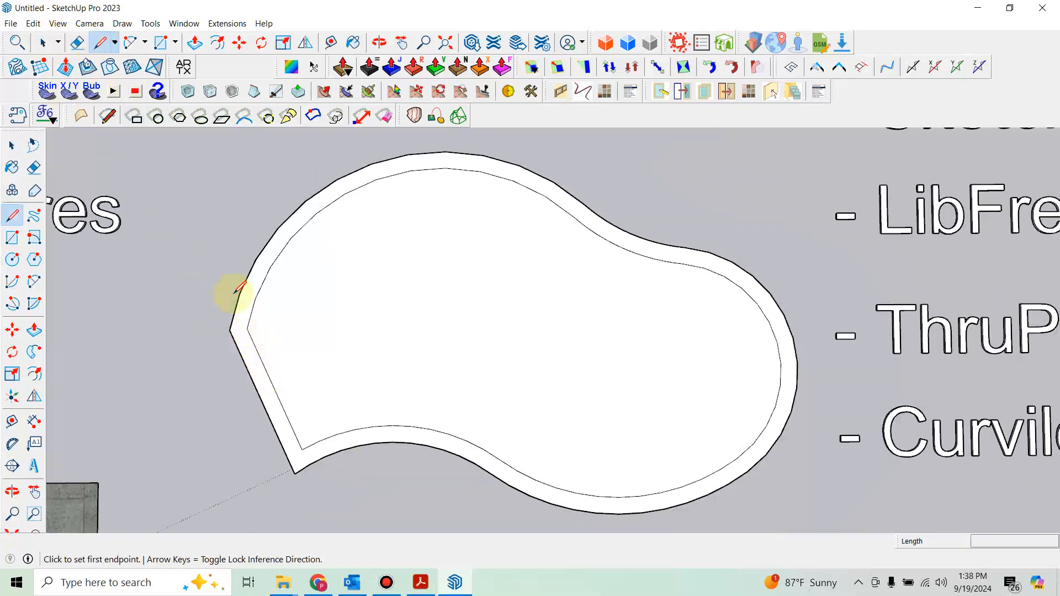
{"action": "left_click", "coordinate": [229, 330]}
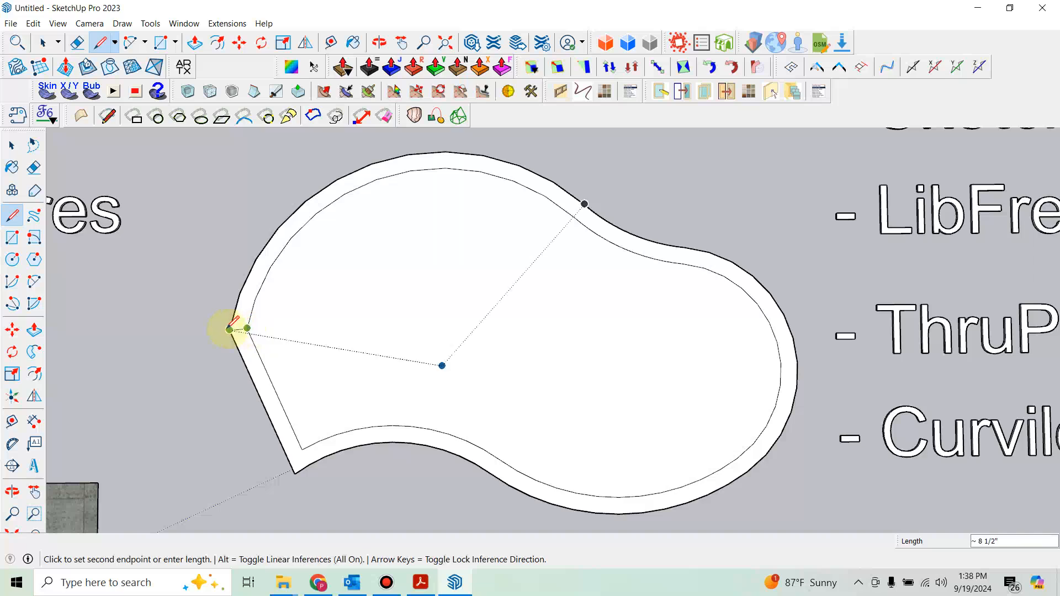
{"action": "left_click", "coordinate": [247, 328]}
{"action": "key", "text": "space"}
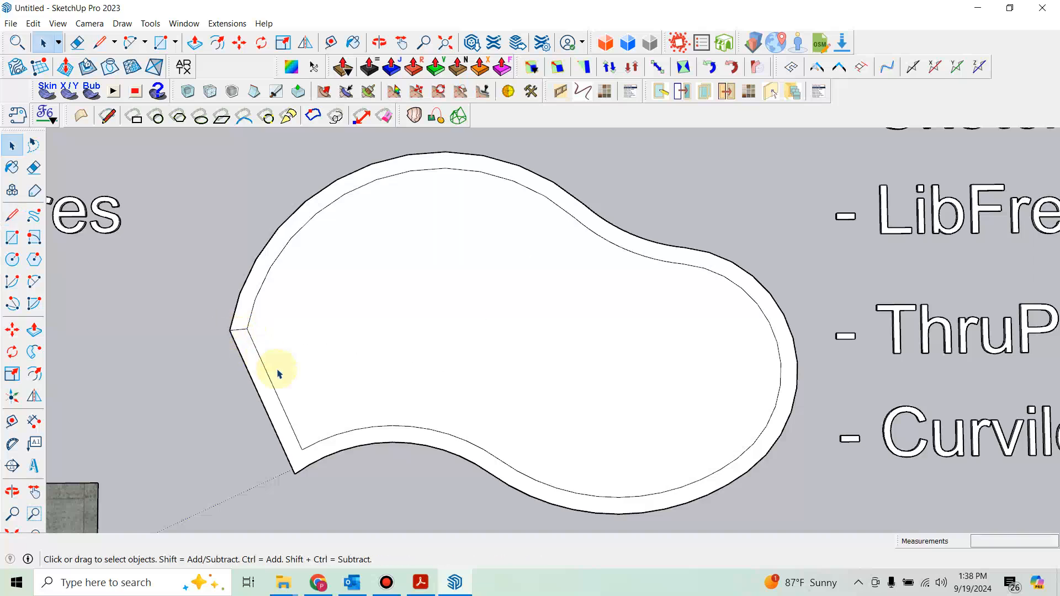
{"action": "key", "text": "l"}
{"action": "left_click", "coordinate": [303, 448]}
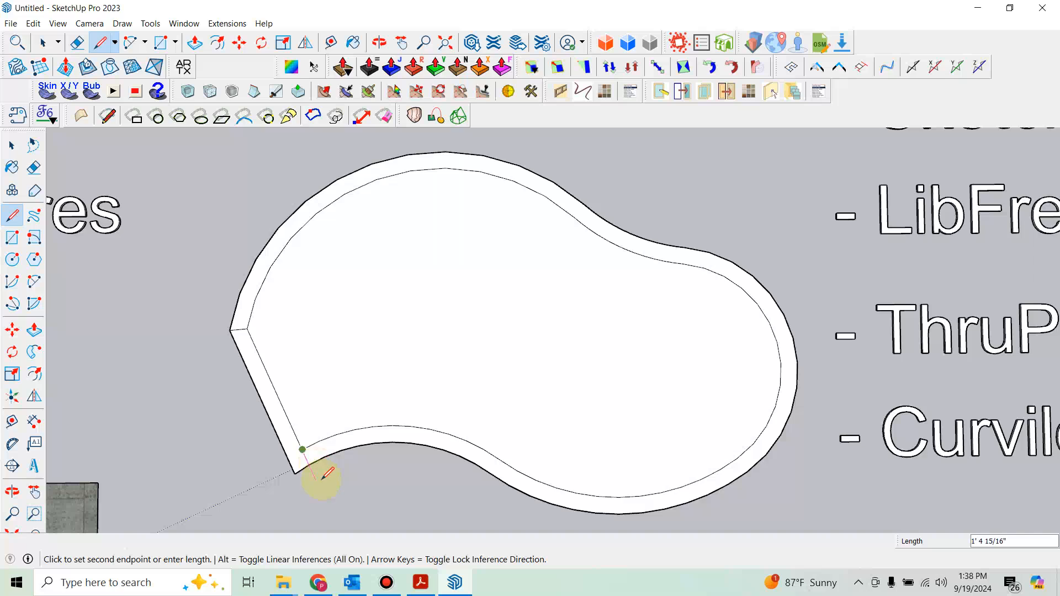
{"action": "left_click", "coordinate": [295, 472]}
{"action": "key", "text": "space"}
Step: Delete the face of the curved part of the border band, keeping its inner and outer edges
{"action": "left_click", "coordinate": [298, 450]}
{"action": "left_click", "coordinate": [324, 450]}
{"action": "key", "text": "Delete"}
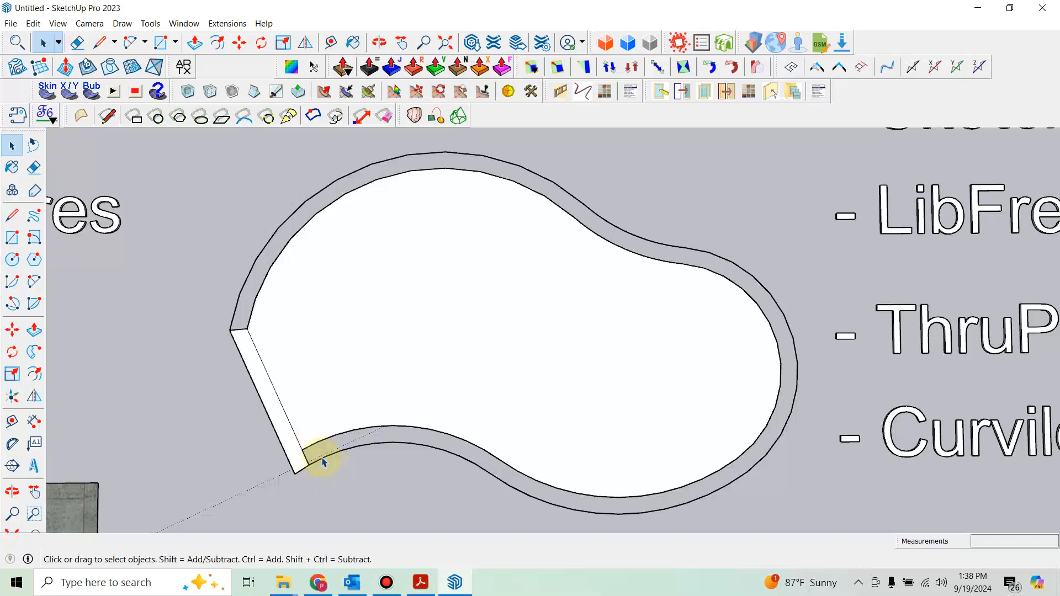
Step: Select the individual arcs that make up the outer edge of the curved border band
{"action": "middle_click_drag", "start_coordinate": [491, 485], "coordinate": [465, 435], "text": "shift"}
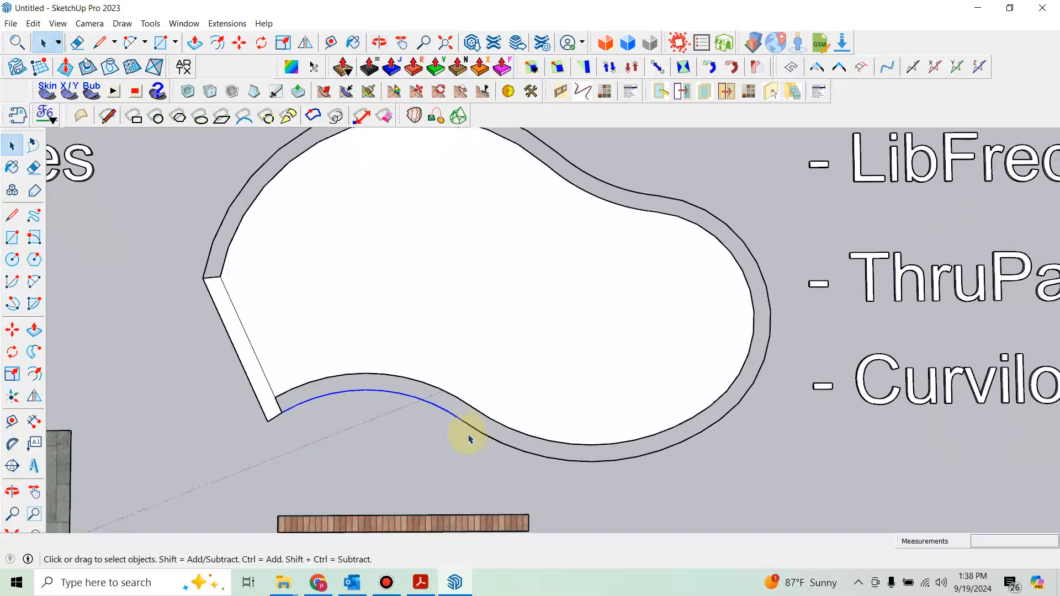
{"action": "left_click", "coordinate": [743, 395], "text": "ctrl"}
{"action": "middle_click_drag", "start_coordinate": [664, 238], "coordinate": [689, 336], "text": "shift"}
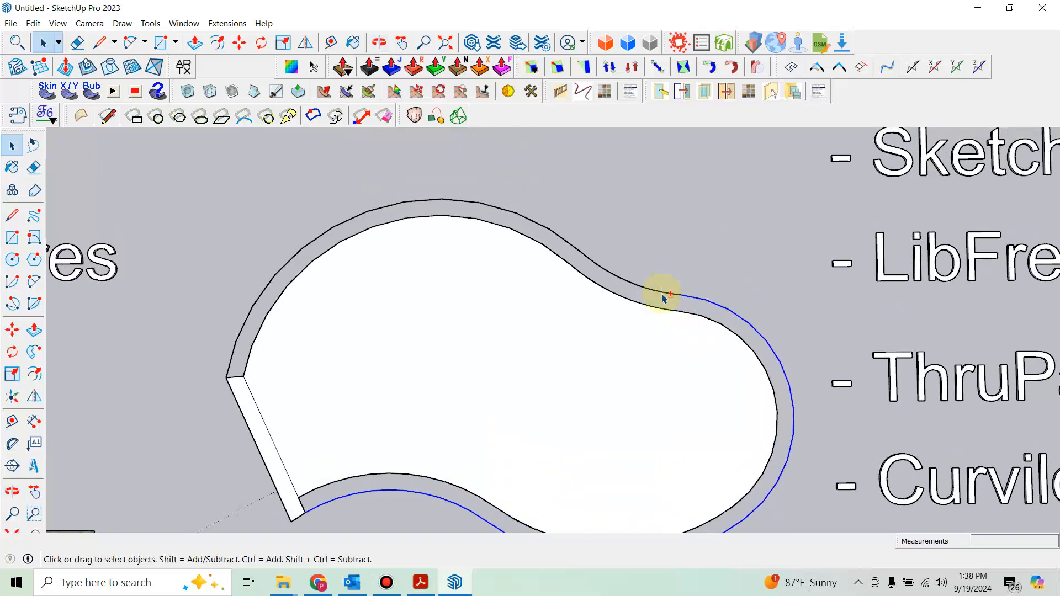
{"action": "left_click", "coordinate": [572, 246], "text": "shift"}
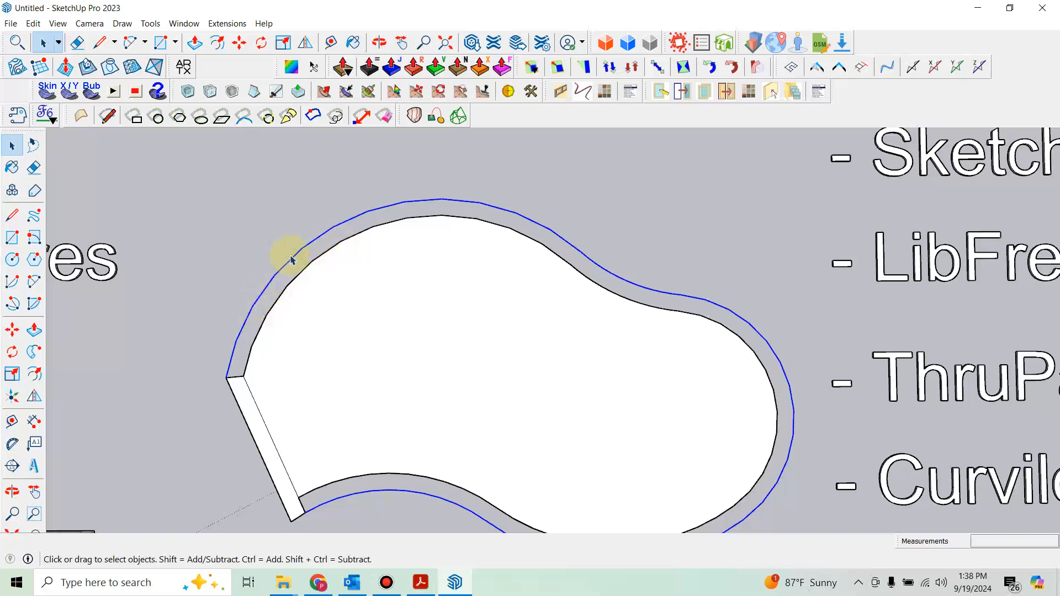
{"action": "left_click", "coordinate": [554, 236]}
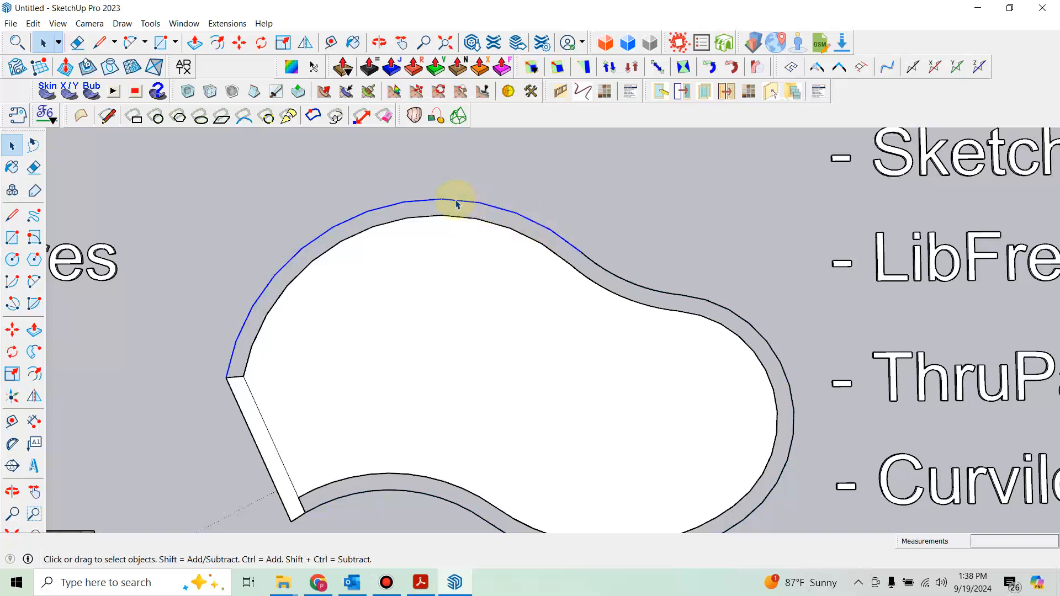
Step: Trace the border band's entire curved outer edge with the path selection tool, from one end of the patio's straight side to the other
{"action": "left_click", "coordinate": [315, 68]}
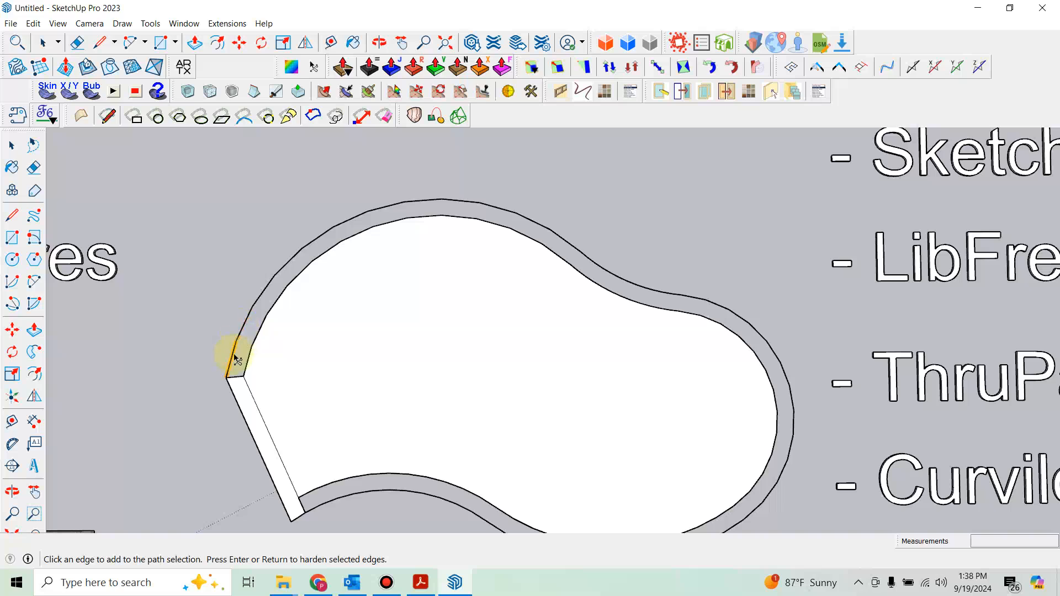
{"action": "left_click", "coordinate": [232, 371]}
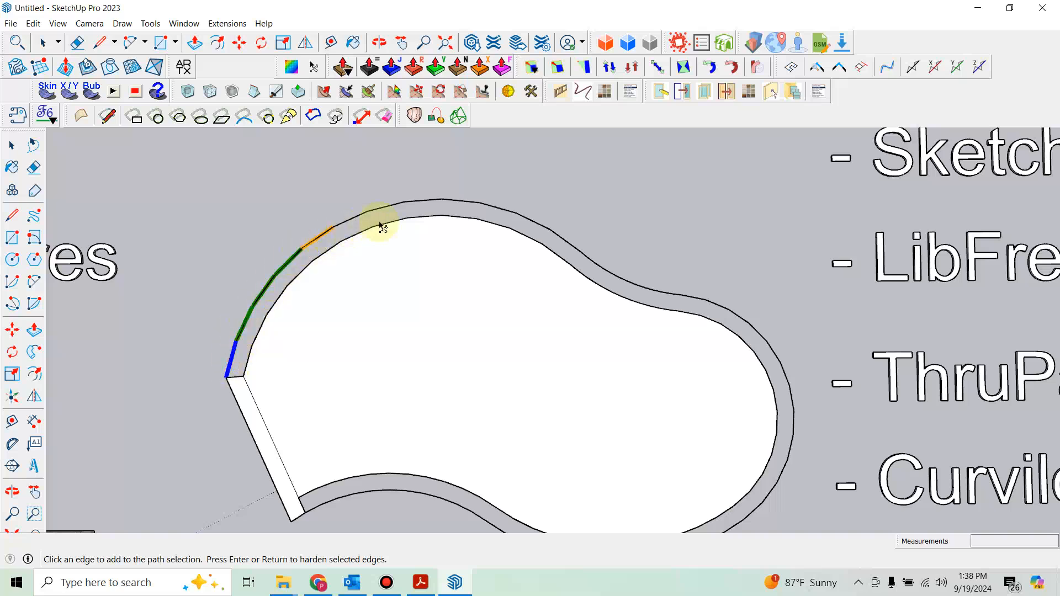
{"action": "left_click", "coordinate": [484, 209]}
{"action": "left_click", "coordinate": [638, 287]}
{"action": "left_click", "coordinate": [761, 334]}
{"action": "scroll", "coordinate": [761, 336], "scroll_direction": "down", "scroll_amount": 3}
{"action": "middle_click_drag", "start_coordinate": [755, 287], "coordinate": [703, 142], "text": "shift"}
{"action": "left_click", "coordinate": [729, 276]}
{"action": "left_click", "coordinate": [618, 359]}
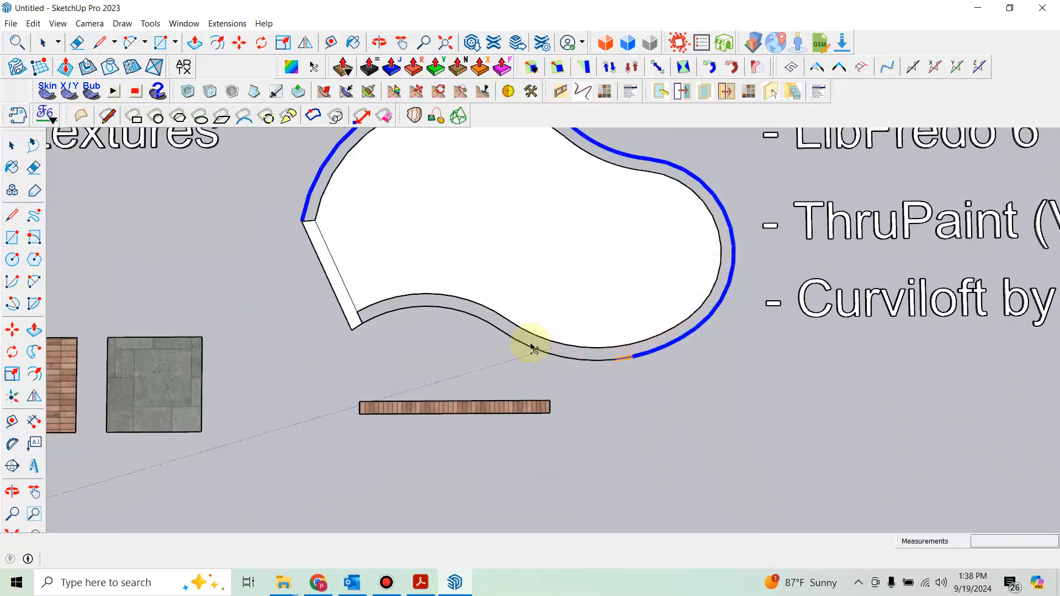
{"action": "left_click", "coordinate": [373, 321]}
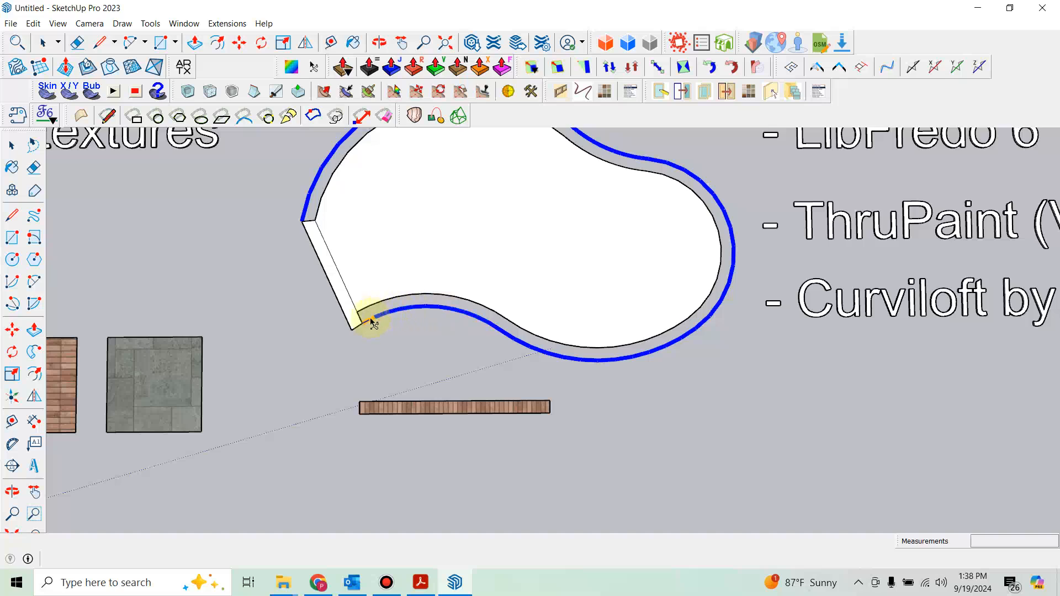
Step: Weld the traced outer edges into a single curve and select that curve
{"action": "right_click", "coordinate": [374, 322]}
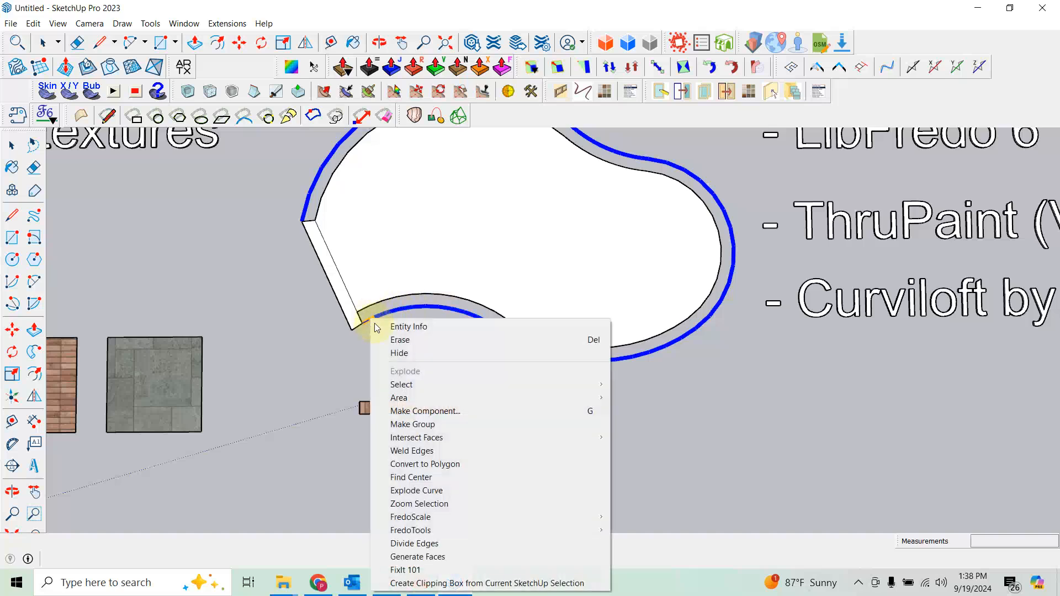
{"action": "left_click", "coordinate": [442, 451]}
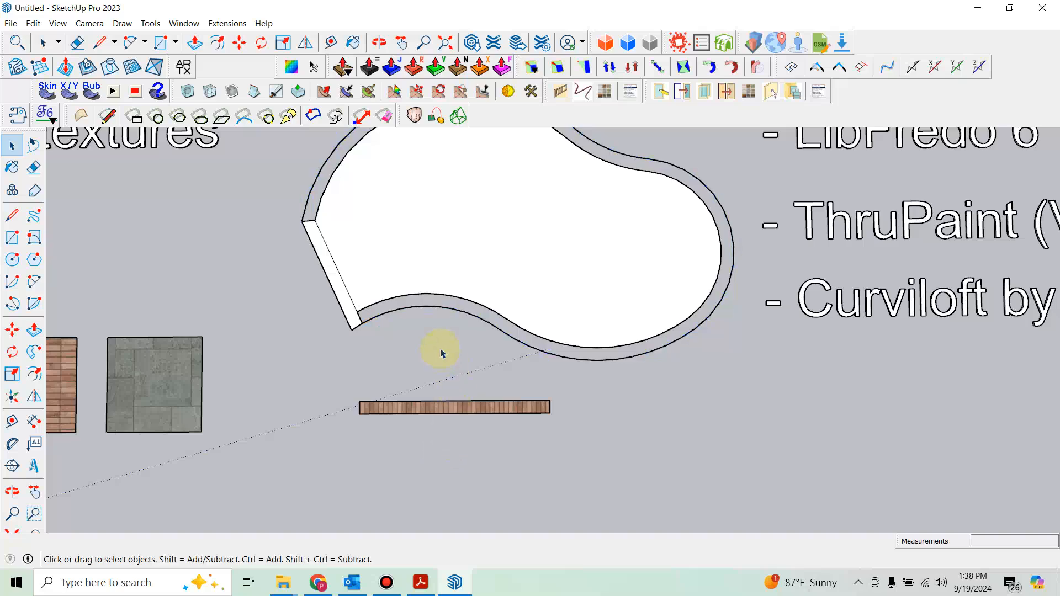
{"action": "key", "text": "space"}
{"action": "left_click", "coordinate": [444, 308]}
{"action": "middle_click_drag", "start_coordinate": [461, 338], "coordinate": [466, 406], "text": "shift"}
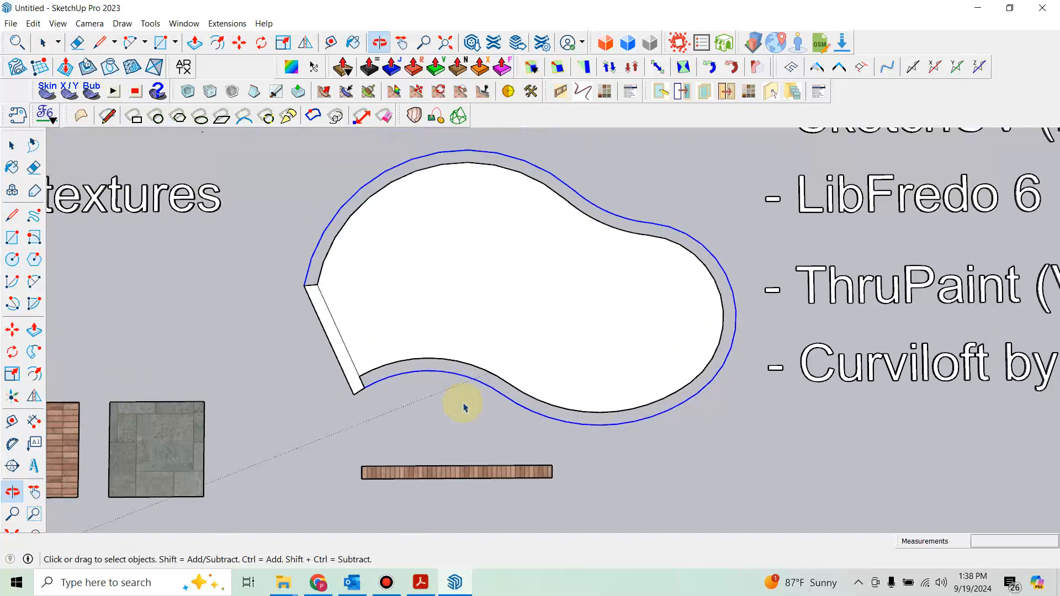
Step: Select the curved inner edge of the border band, excluding the patio face and straight edge, and weld it into a single curve
{"action": "scroll", "coordinate": [448, 373], "scroll_direction": "up", "scroll_amount": 2}
{"action": "left_click", "coordinate": [452, 358]}
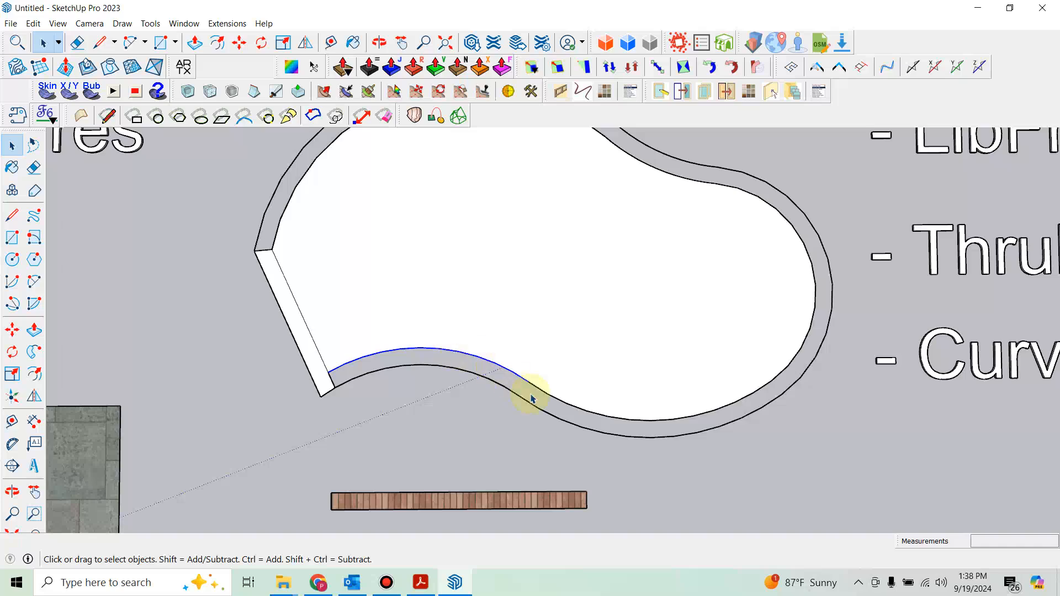
{"action": "left_click", "coordinate": [806, 335], "text": "shift"}
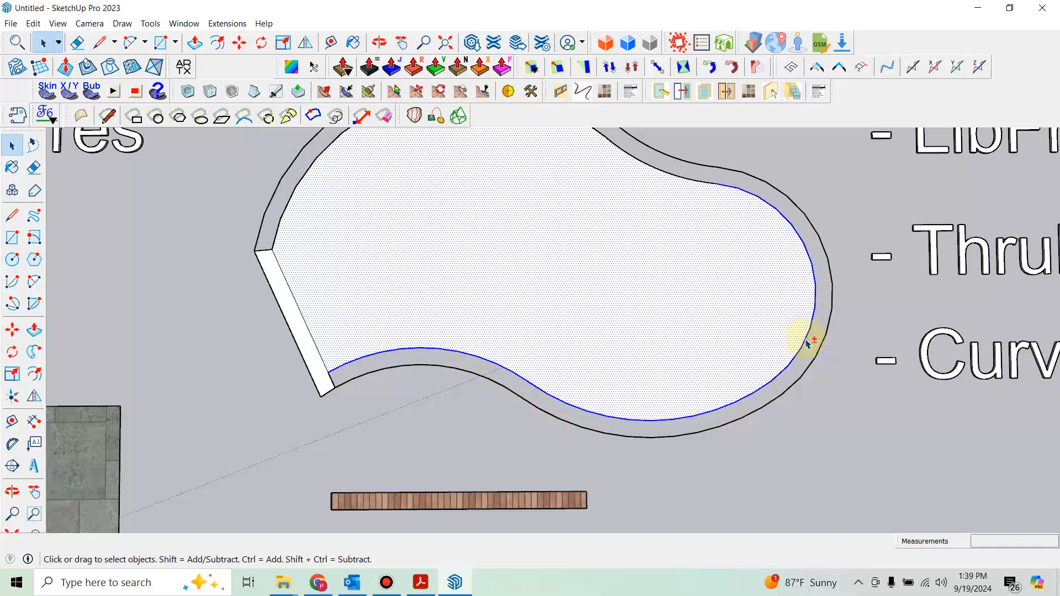
{"action": "double_click", "coordinate": [660, 277]}
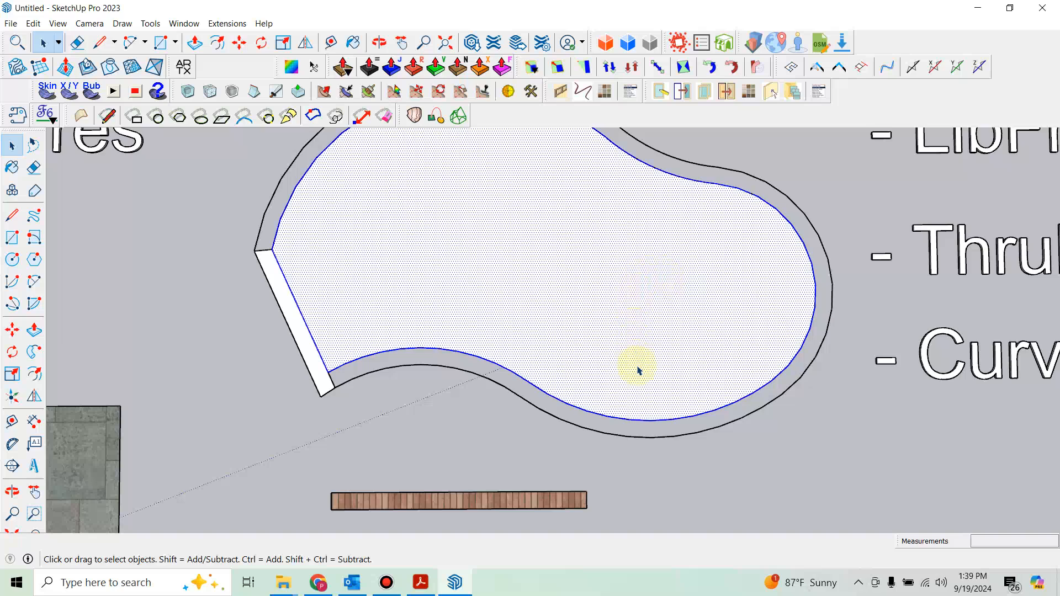
{"action": "left_click", "coordinate": [622, 331], "text": "shift"}
{"action": "left_click", "coordinate": [312, 333], "text": "shift"}
{"action": "middle_click_drag", "start_coordinate": [484, 290], "coordinate": [488, 349], "text": "shift"}
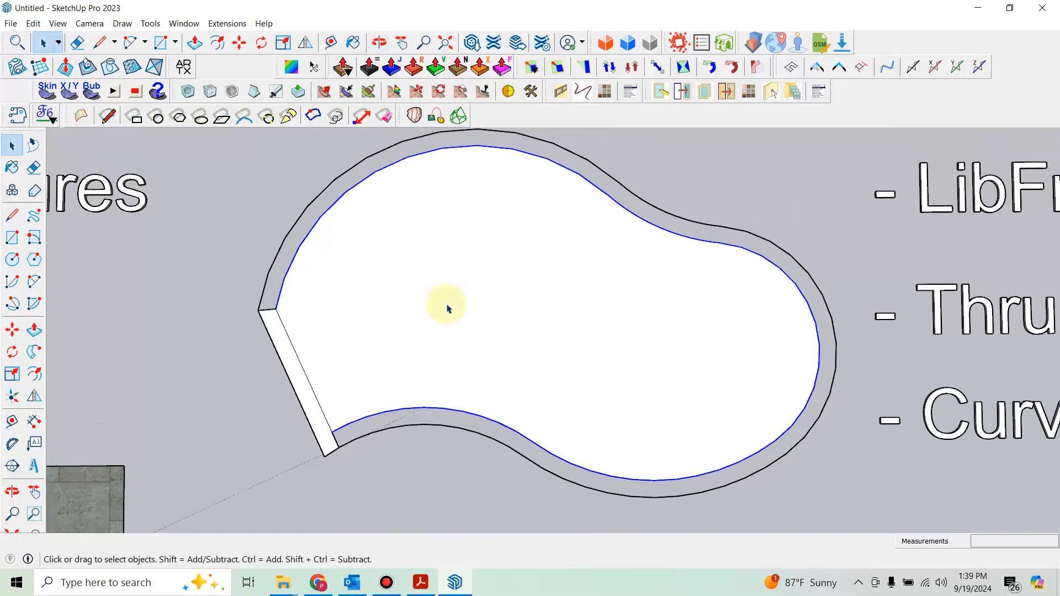
{"action": "right_click", "coordinate": [333, 207]}
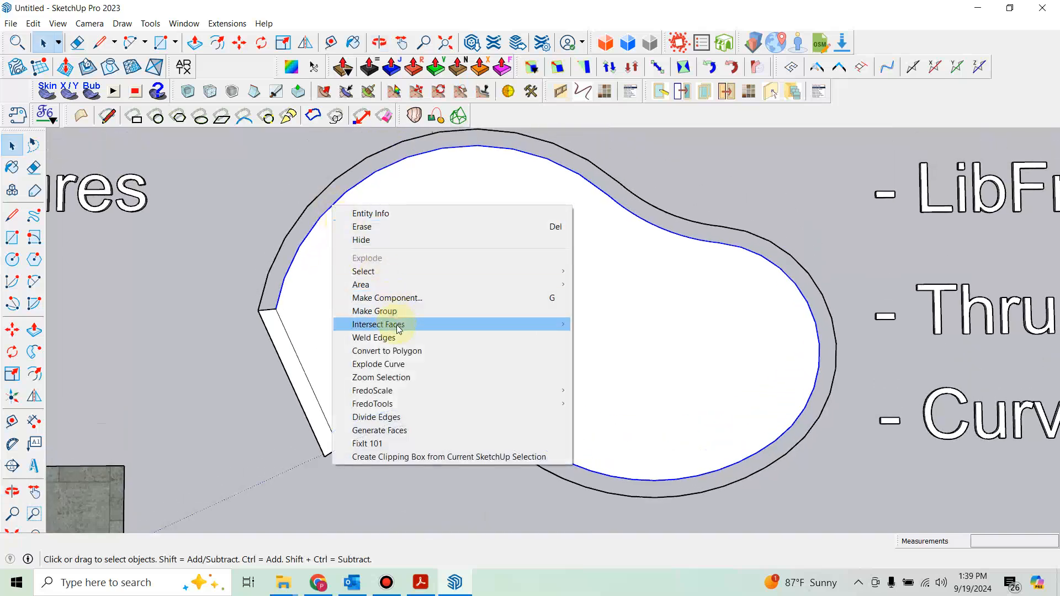
{"action": "left_click", "coordinate": [397, 337]}
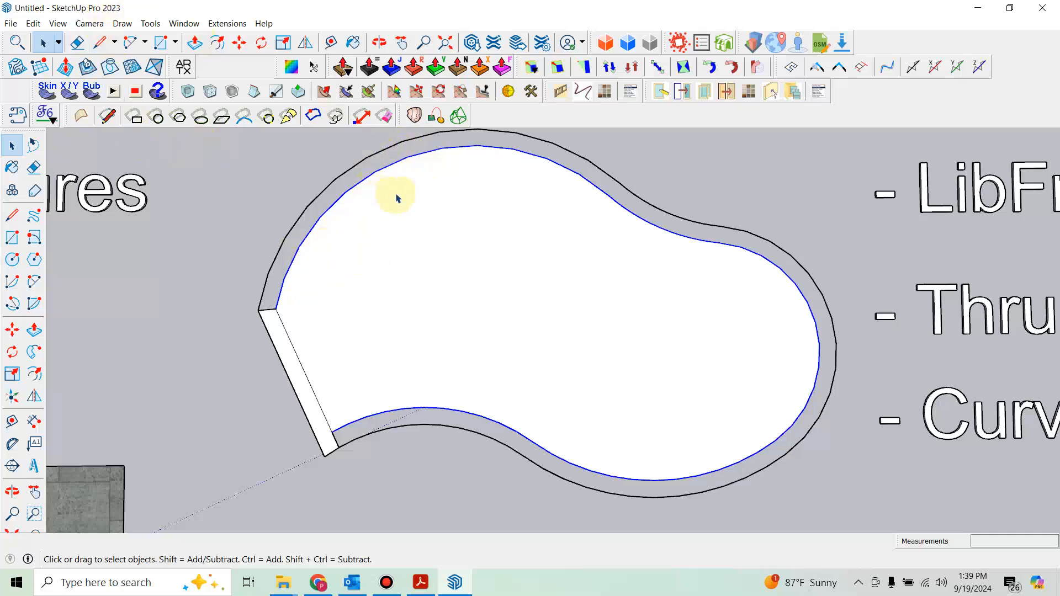
Step: Search the Extension Warehouse for "weld" and close it again
{"action": "left_click", "coordinate": [220, 24]}
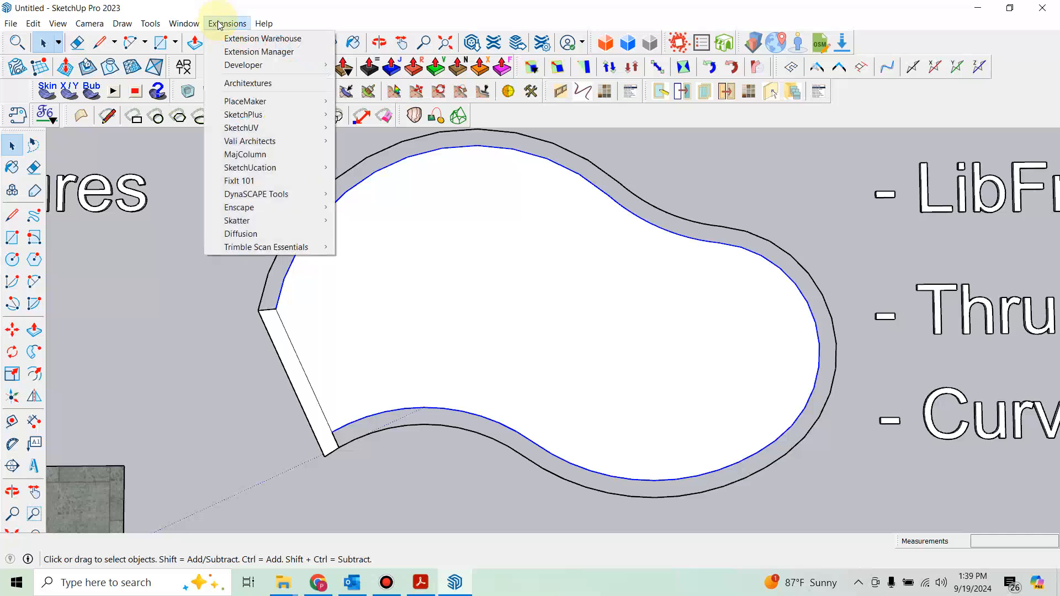
{"action": "left_click", "coordinate": [220, 25]}
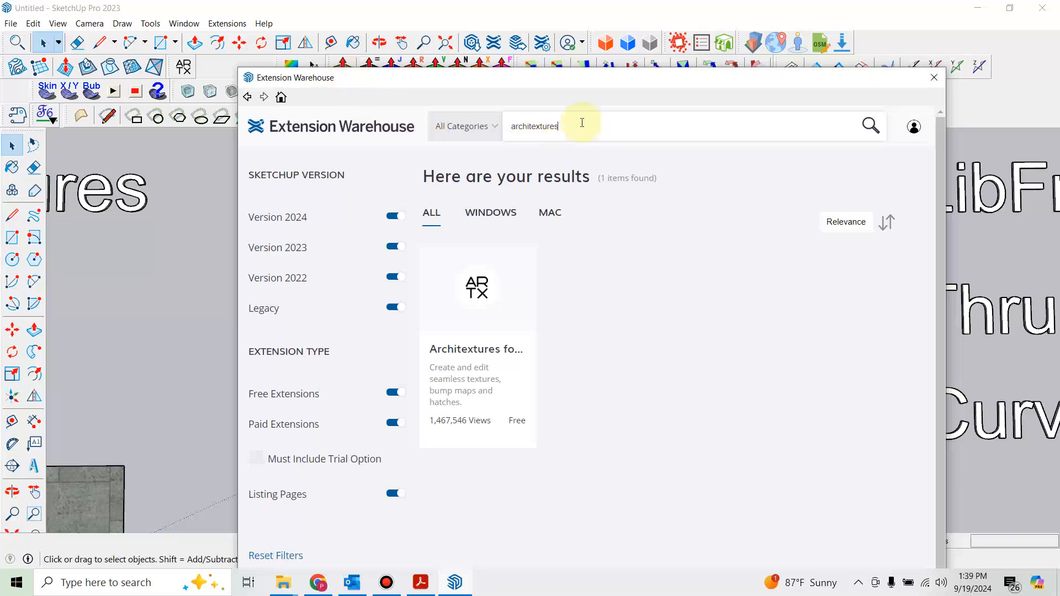
{"action": "double_click", "coordinate": [580, 123]}
{"action": "type", "text": "weld"}
{"action": "key", "text": "Return"}
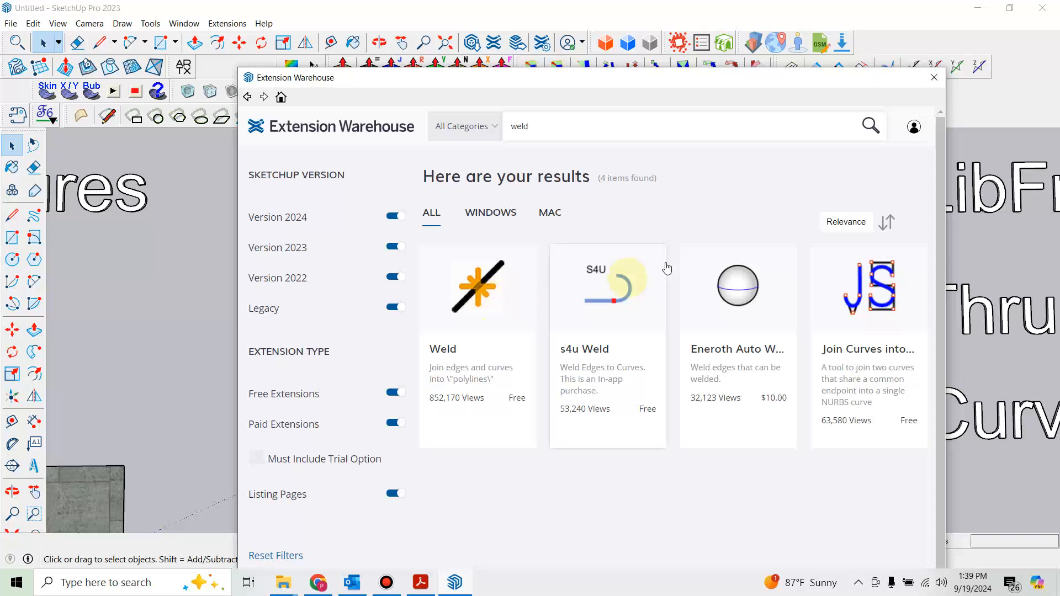
{"action": "left_click", "coordinate": [934, 78]}
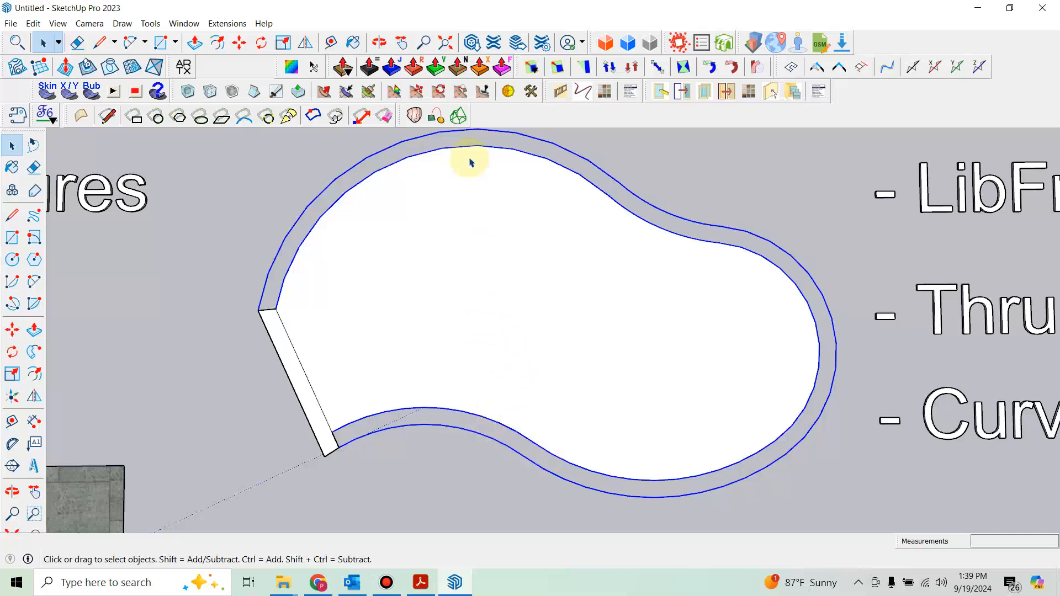
Step: Generate a Curviloft Loft by Spline surface between the welded inner and outer curves of the border band
{"action": "left_click", "coordinate": [414, 116]}
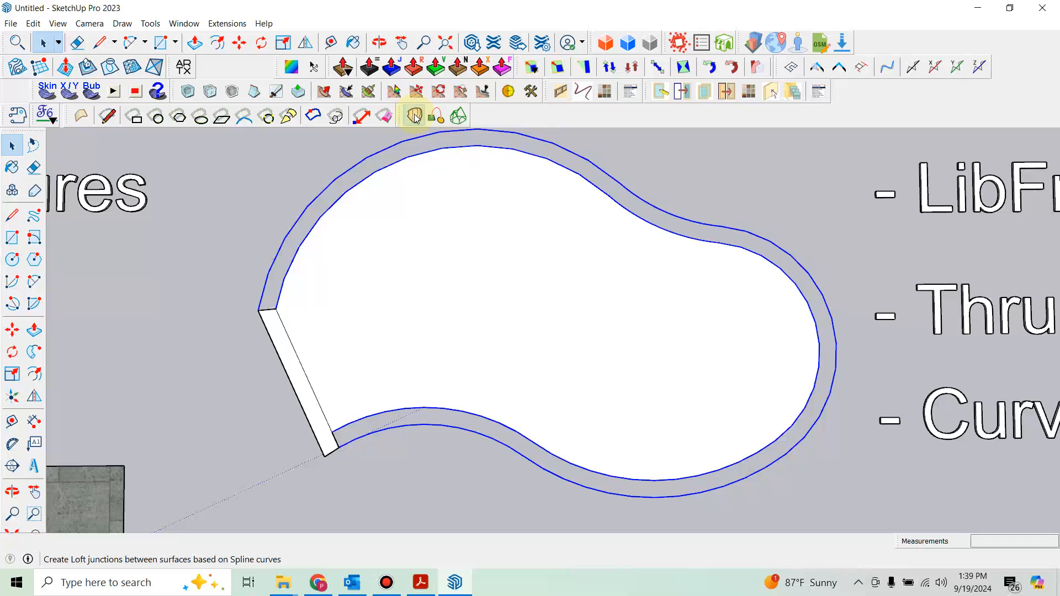
{"action": "middle_click_drag", "start_coordinate": [558, 303], "coordinate": [395, 293]}
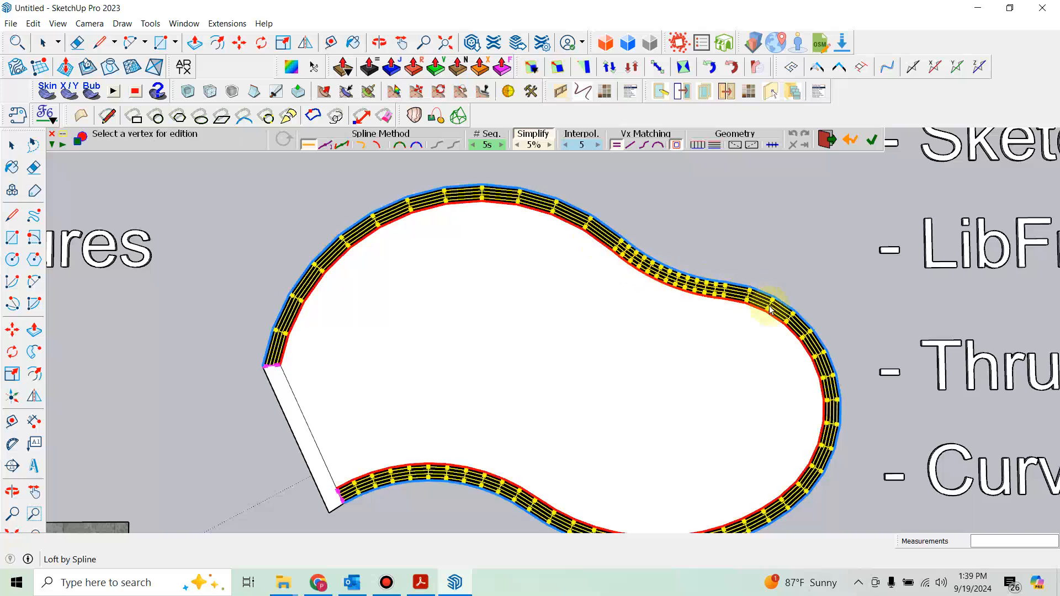
{"action": "key", "text": "Return"}
{"action": "middle_click_drag", "start_coordinate": [770, 467], "coordinate": [766, 393], "text": "shift"}
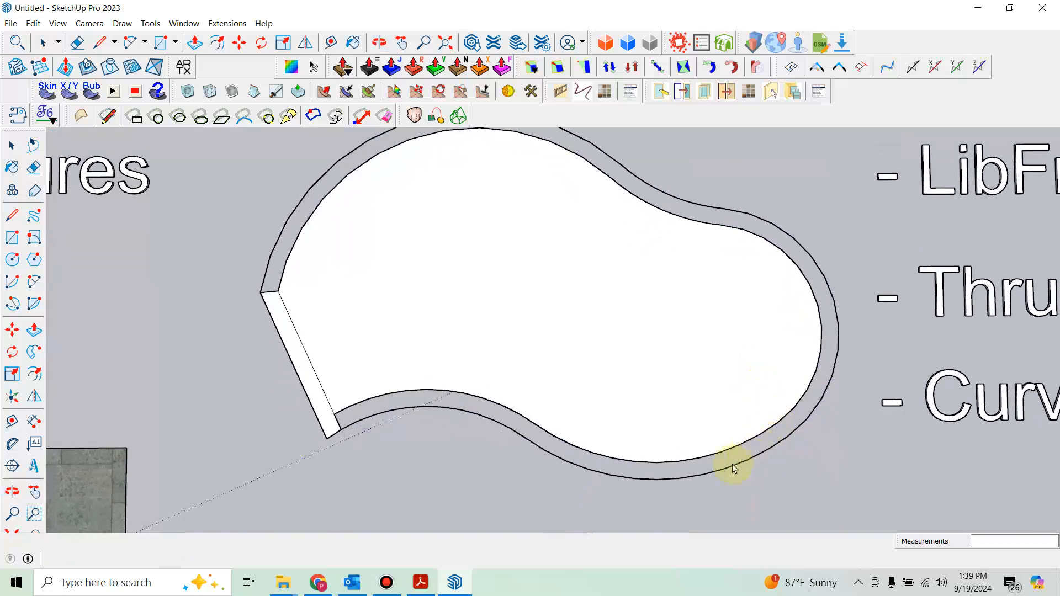
Step: Pair the loft's outer vertex just past the crest of the large arc with a point farther along the inner edge
{"action": "scroll", "coordinate": [542, 358], "scroll_direction": "up", "scroll_amount": 2}
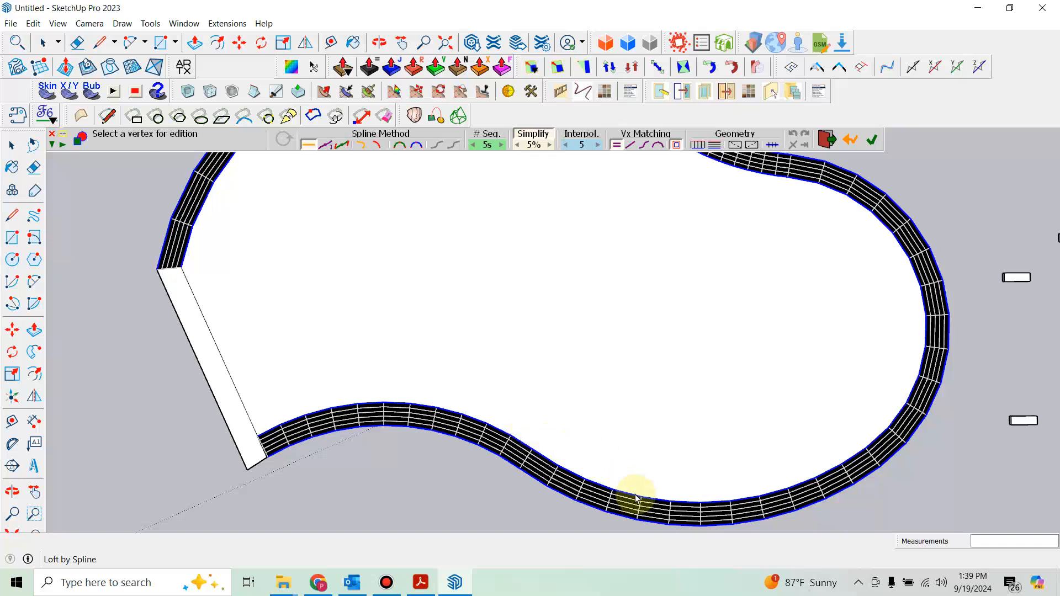
{"action": "middle_click_drag", "start_coordinate": [324, 450], "coordinate": [611, 293]}
{"action": "scroll", "coordinate": [557, 261], "scroll_direction": "up", "scroll_amount": 5}
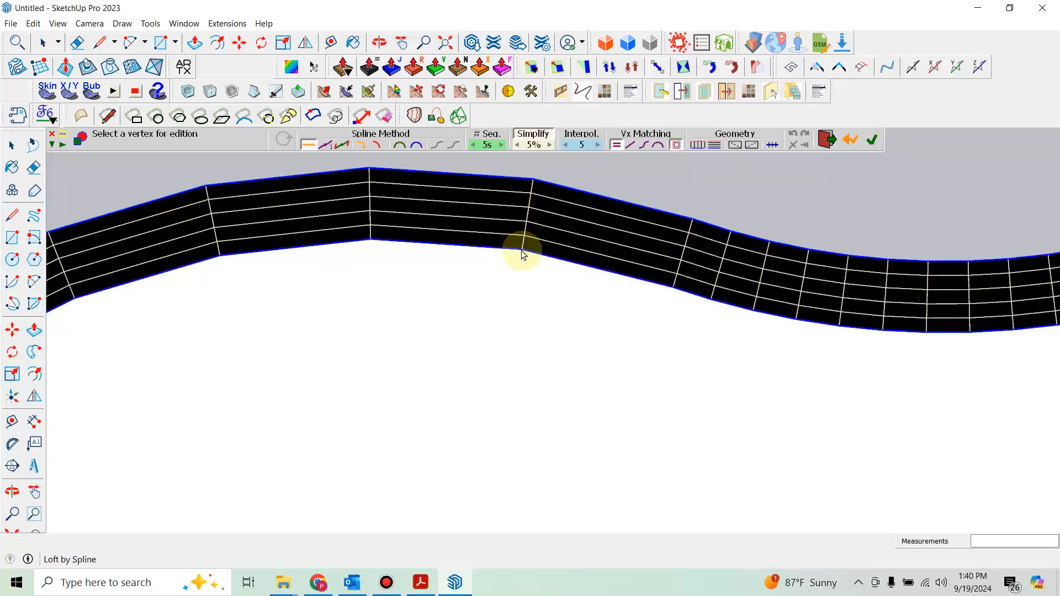
{"action": "left_click", "coordinate": [523, 252]}
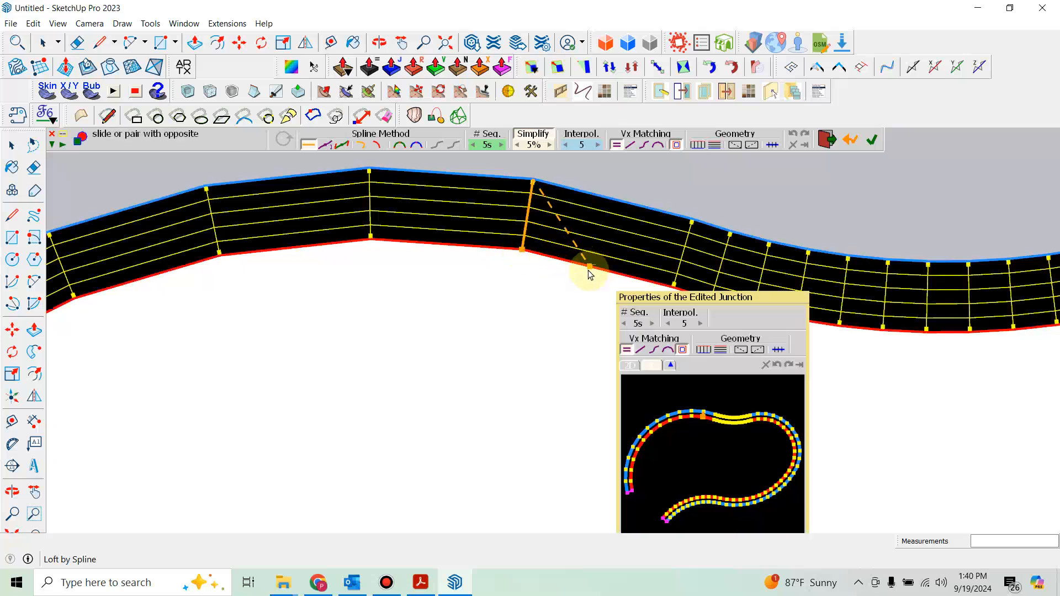
{"action": "left_click", "coordinate": [589, 268]}
{"action": "middle_click_drag", "start_coordinate": [585, 287], "coordinate": [506, 289]}
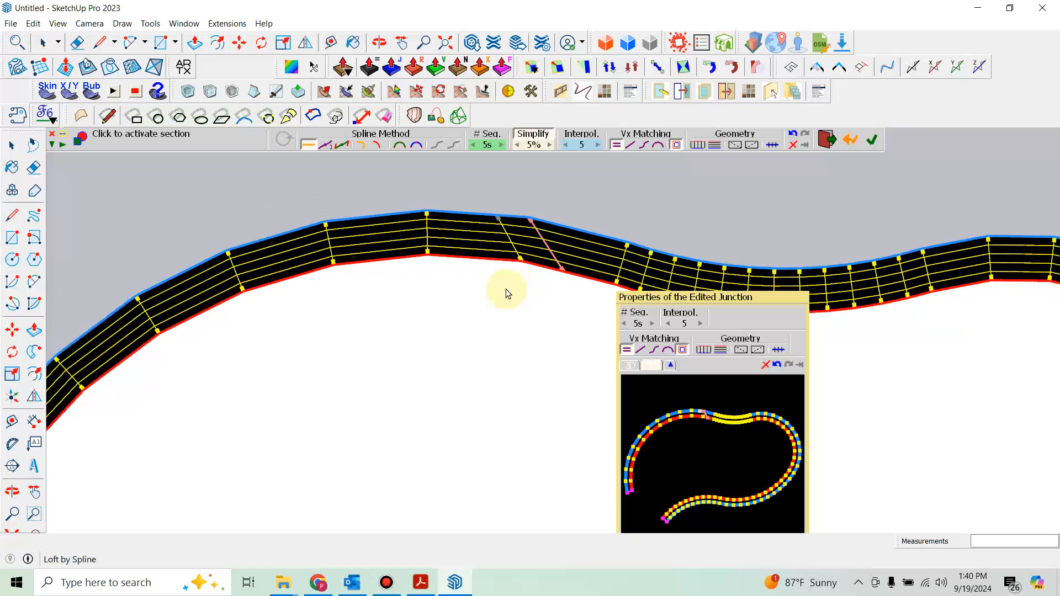
Step: Slide the inner ends of the two slanted cross lines back along the inner edge to align them across the band
{"action": "scroll", "coordinate": [516, 264], "scroll_direction": "up", "scroll_amount": 3}
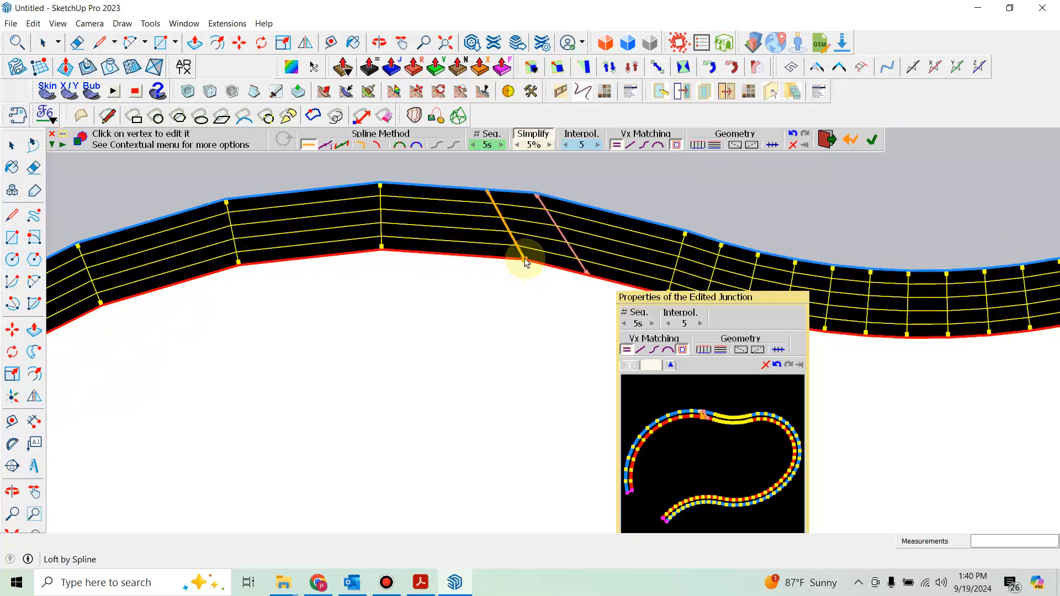
{"action": "left_click", "coordinate": [525, 258]}
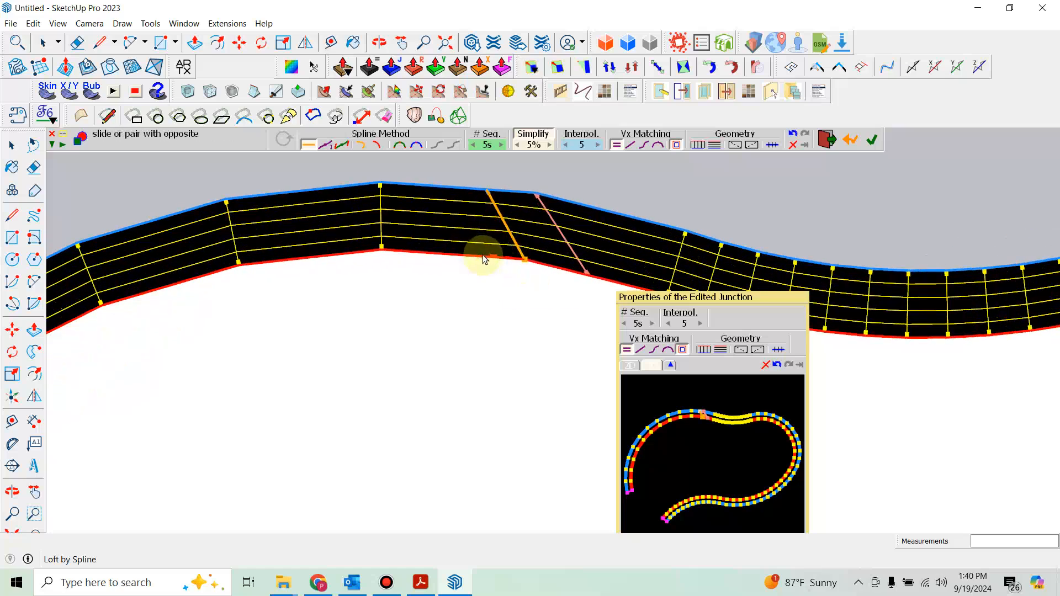
{"action": "left_click", "coordinate": [482, 257]}
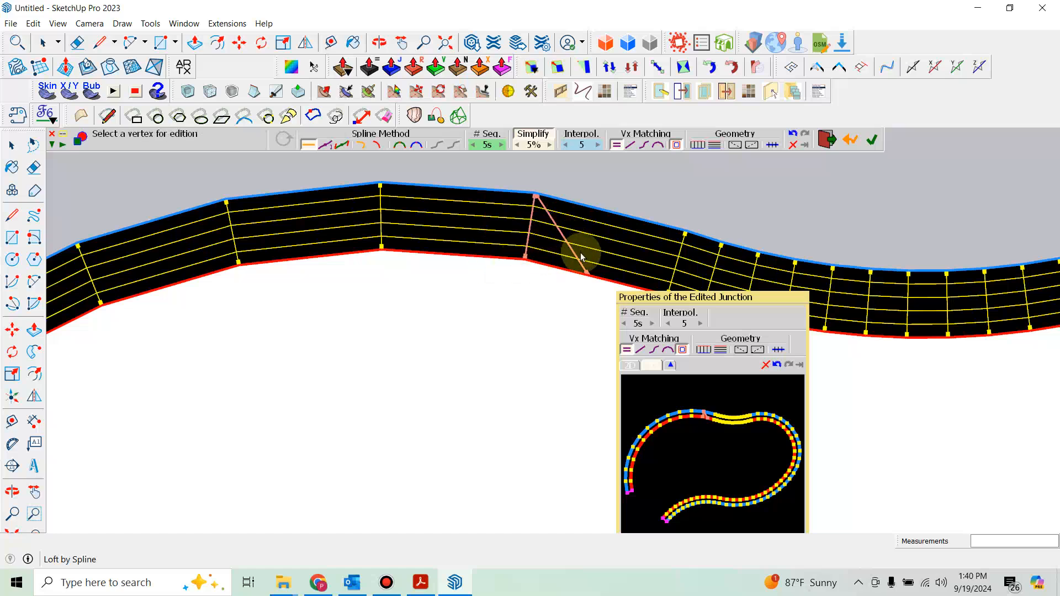
{"action": "middle_click_drag", "start_coordinate": [581, 256], "coordinate": [478, 265], "text": "shift"}
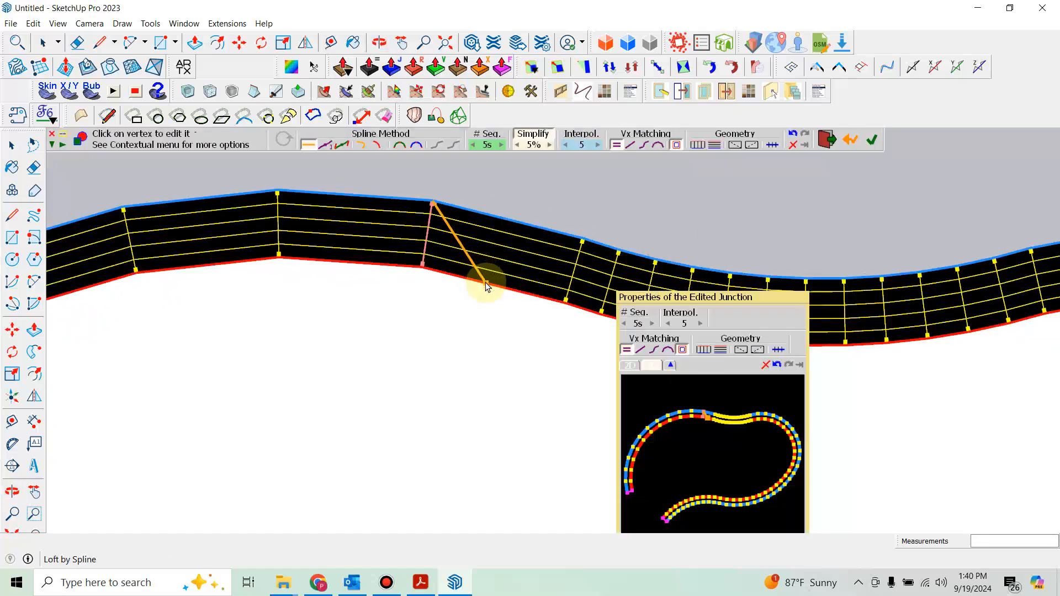
{"action": "left_click", "coordinate": [486, 285]}
{"action": "left_click", "coordinate": [396, 276]}
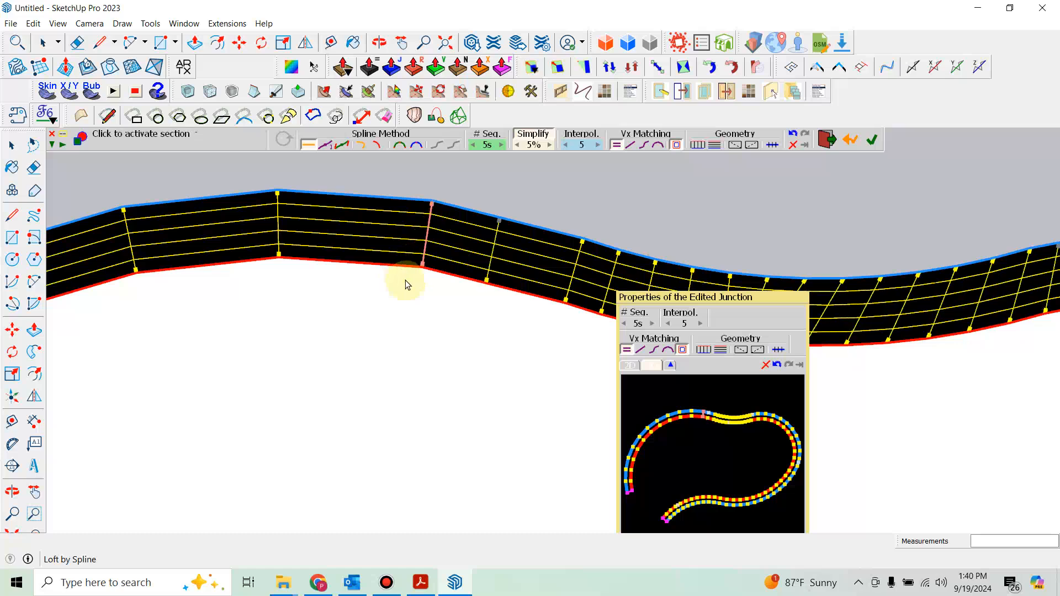
Step: Slide the inner end of the first slanted cross line in the band's dip forward along the inner edge to straighten it
{"action": "scroll", "coordinate": [475, 286], "scroll_direction": "down", "scroll_amount": 2}
{"action": "middle_click_drag", "start_coordinate": [474, 286], "coordinate": [293, 275]}
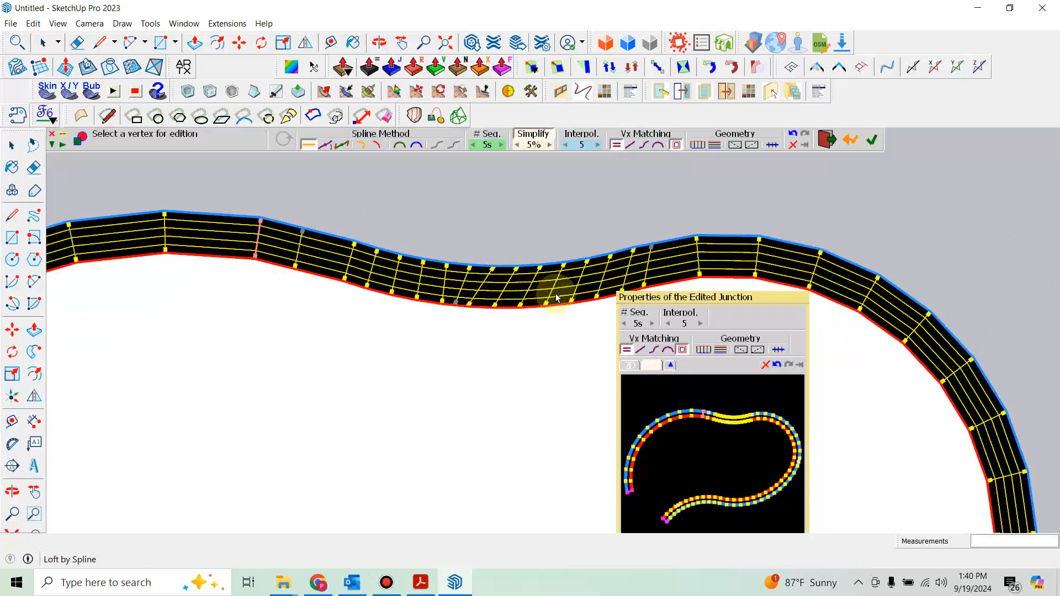
{"action": "left_click", "coordinate": [449, 309]}
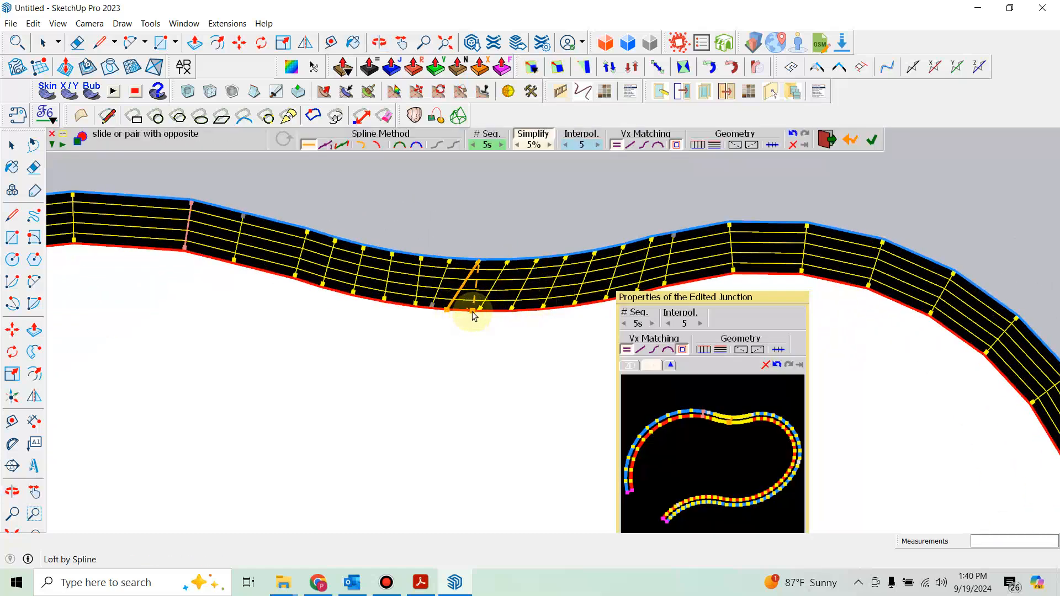
{"action": "left_click", "coordinate": [475, 312]}
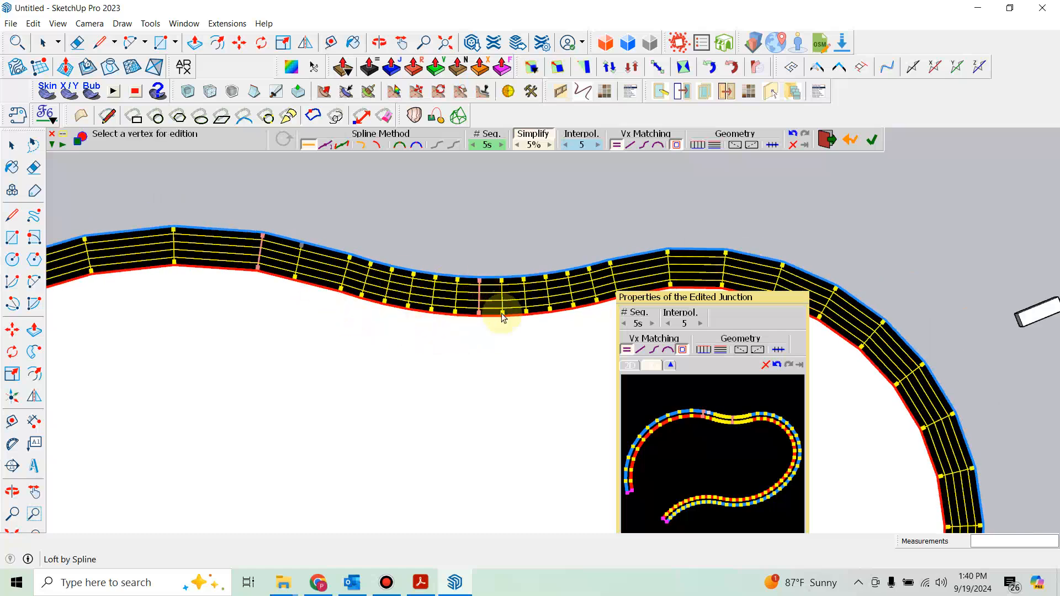
Step: Check the cross lines along the whole border band and generate the loft surface
{"action": "scroll", "coordinate": [502, 329], "scroll_direction": "up", "scroll_amount": 3}
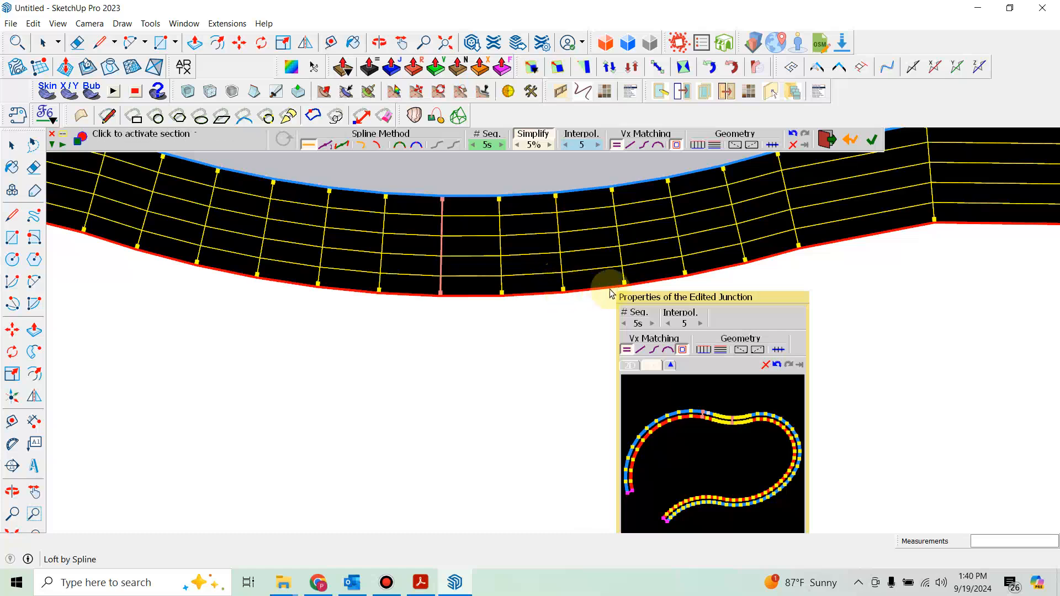
{"action": "middle_click_drag", "start_coordinate": [584, 293], "coordinate": [469, 339]}
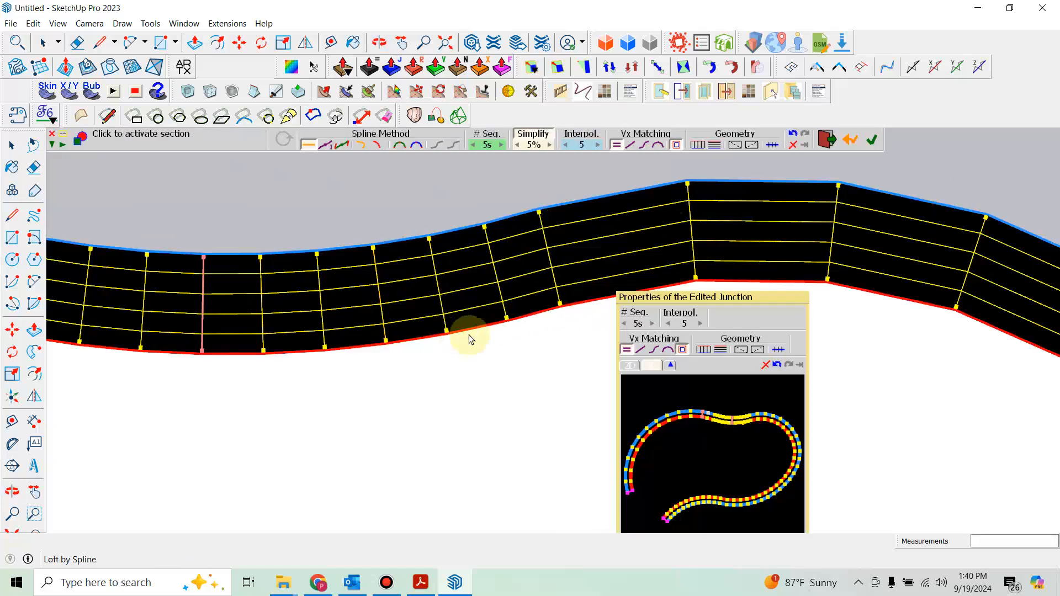
{"action": "scroll", "coordinate": [455, 282], "scroll_direction": "down", "scroll_amount": 5}
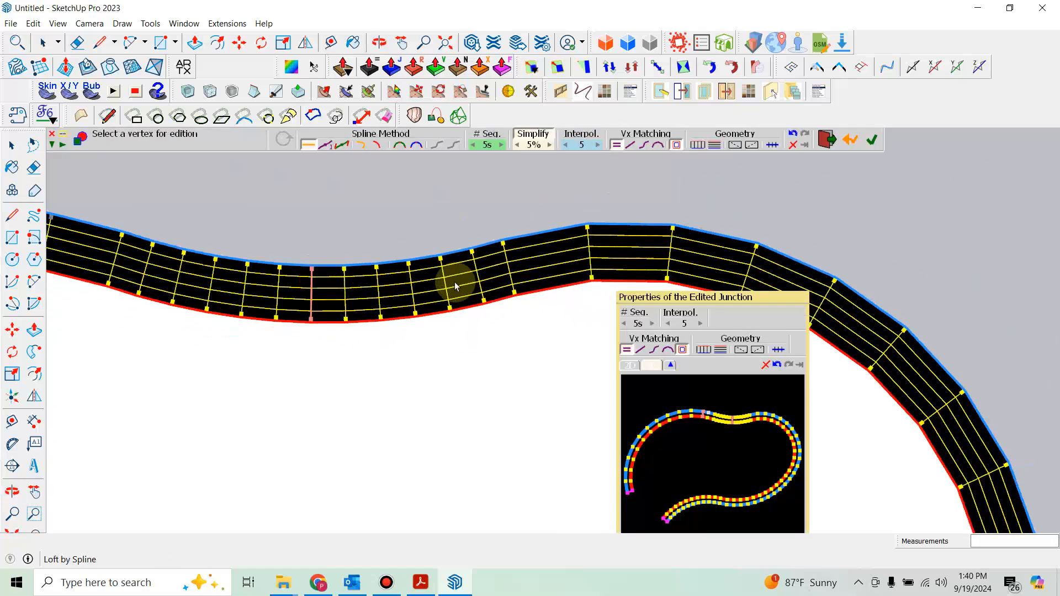
{"action": "middle_click_drag", "start_coordinate": [468, 288], "coordinate": [572, 284]}
{"action": "middle_click_drag", "start_coordinate": [497, 342], "coordinate": [410, 251]}
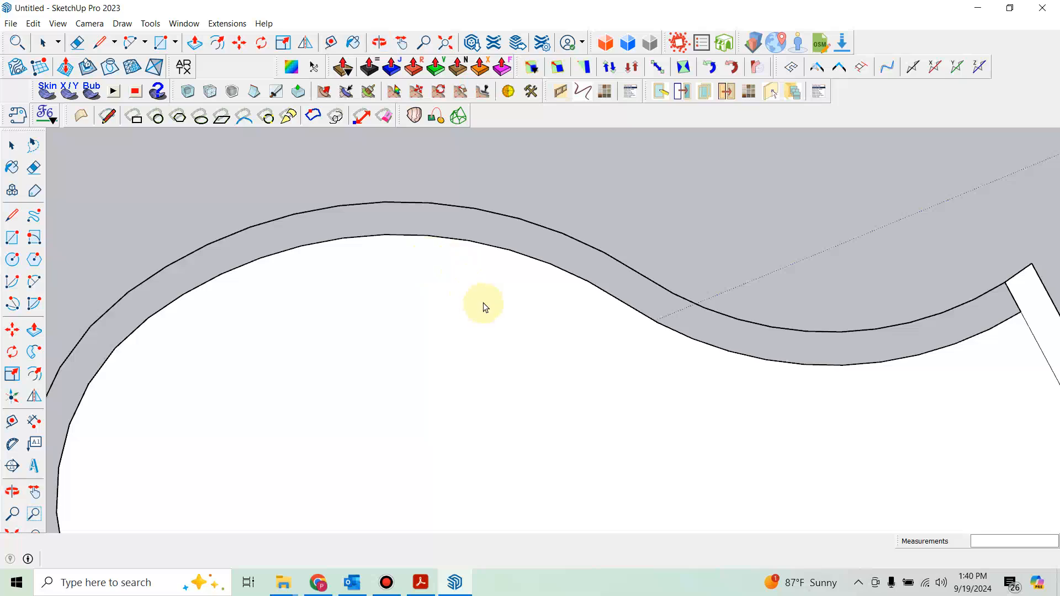
{"action": "middle_click_drag", "start_coordinate": [492, 289], "coordinate": [455, 276]}
{"action": "middle_click_drag", "start_coordinate": [563, 286], "coordinate": [539, 359]}
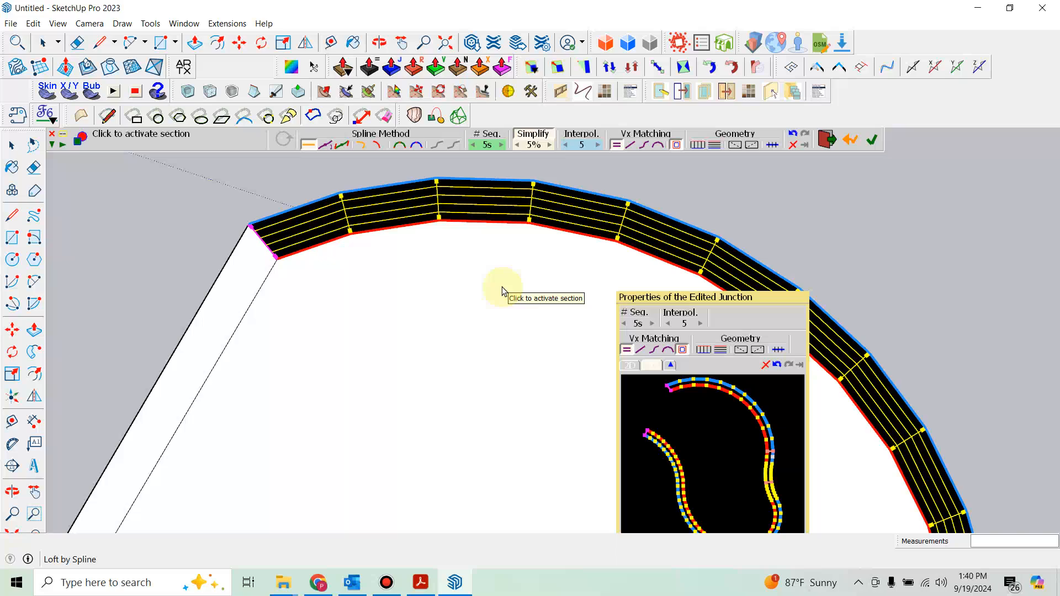
{"action": "scroll", "coordinate": [477, 289], "scroll_direction": "down", "scroll_amount": 3}
{"action": "mouse_move", "coordinate": [477, 290]}
{"action": "middle_mouse_down"}
{"action": "mouse_move", "coordinate": [421, 303]}
{"action": "mouse_move", "coordinate": [318, 303]}
{"action": "mouse_move", "coordinate": [644, 303]}
{"action": "mouse_move", "coordinate": [518, 366]}
{"action": "mouse_move", "coordinate": [414, 256]}
{"action": "mouse_move", "coordinate": [473, 284]}
{"action": "middle_mouse_up"}
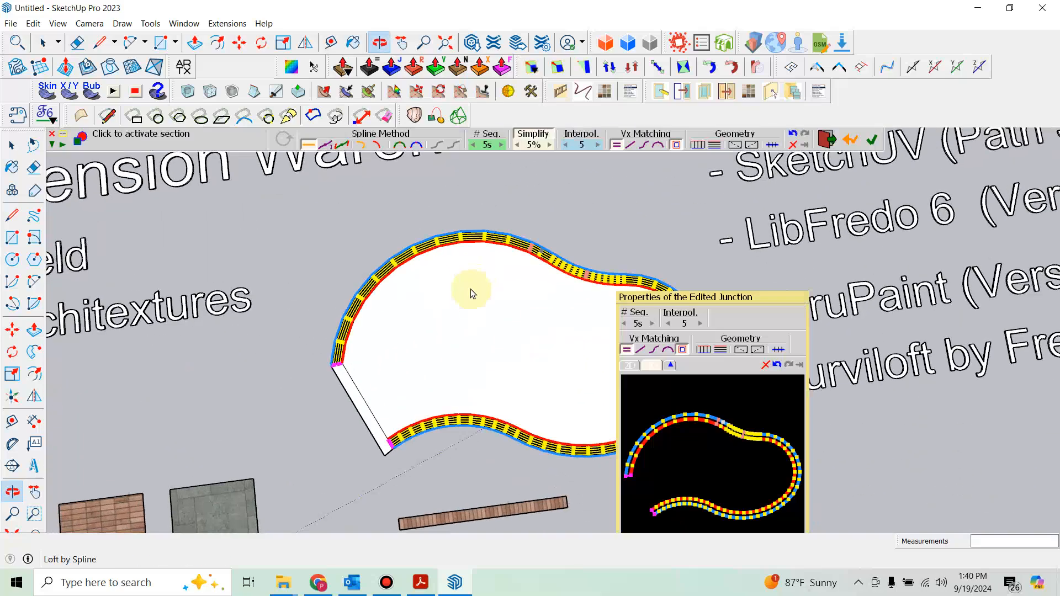
{"action": "key", "text": "Return"}
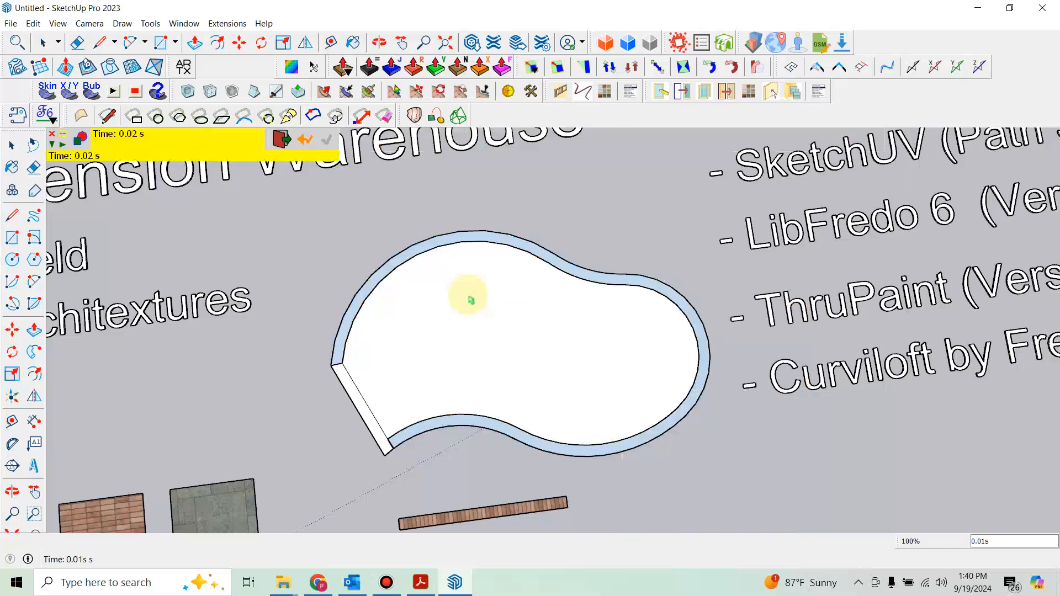
Step: Reverse the faces of the new border band so its white front side faces up, and clear the selection
{"action": "scroll", "coordinate": [356, 343], "scroll_direction": "up", "scroll_amount": 5}
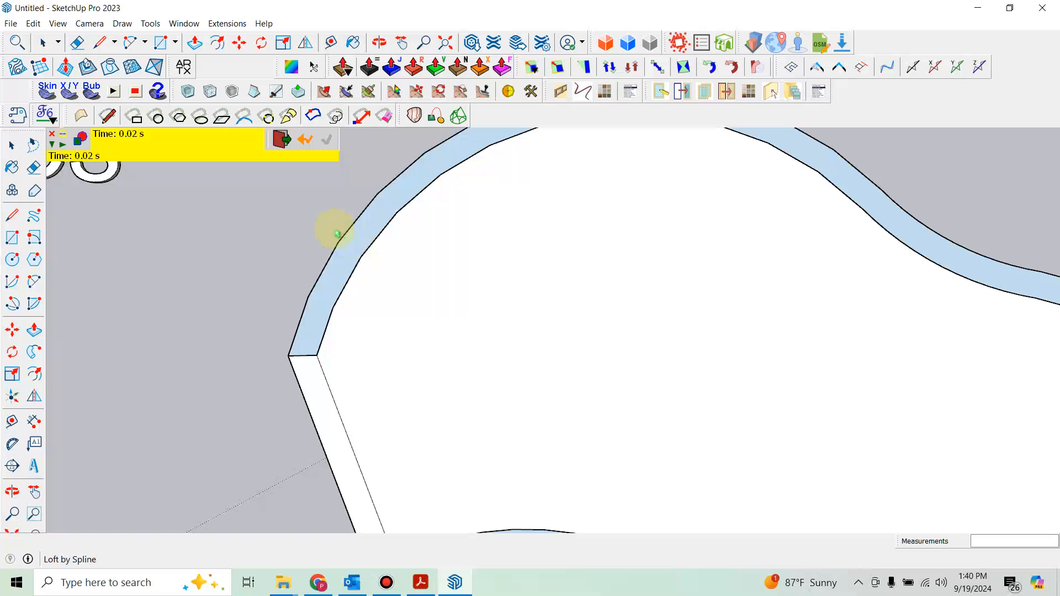
{"action": "key", "text": "space"}
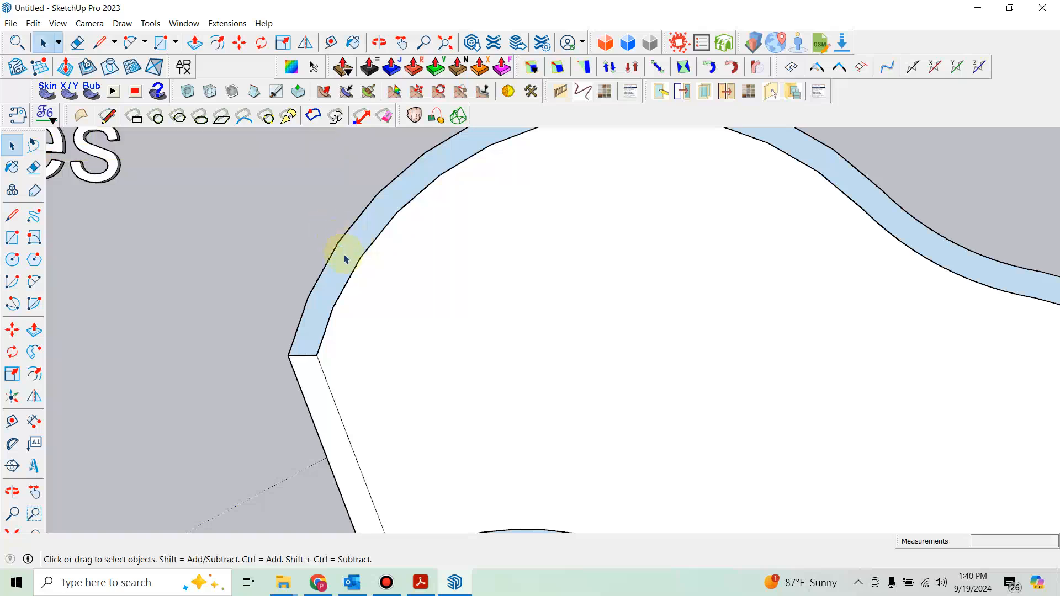
{"action": "left_click", "coordinate": [345, 260]}
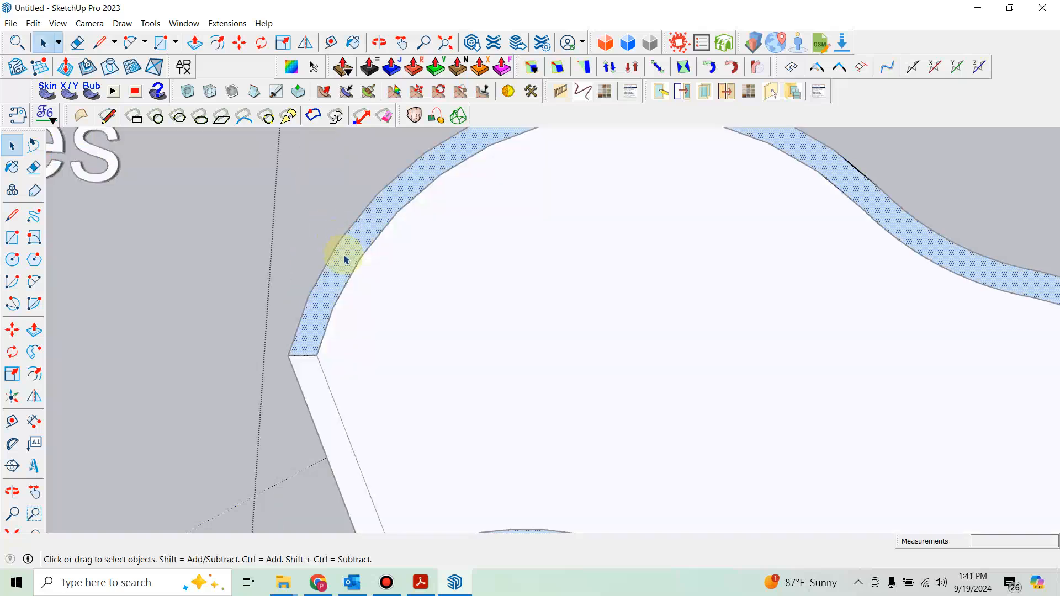
{"action": "right_click", "coordinate": [345, 260]}
{"action": "left_click", "coordinate": [401, 374]}
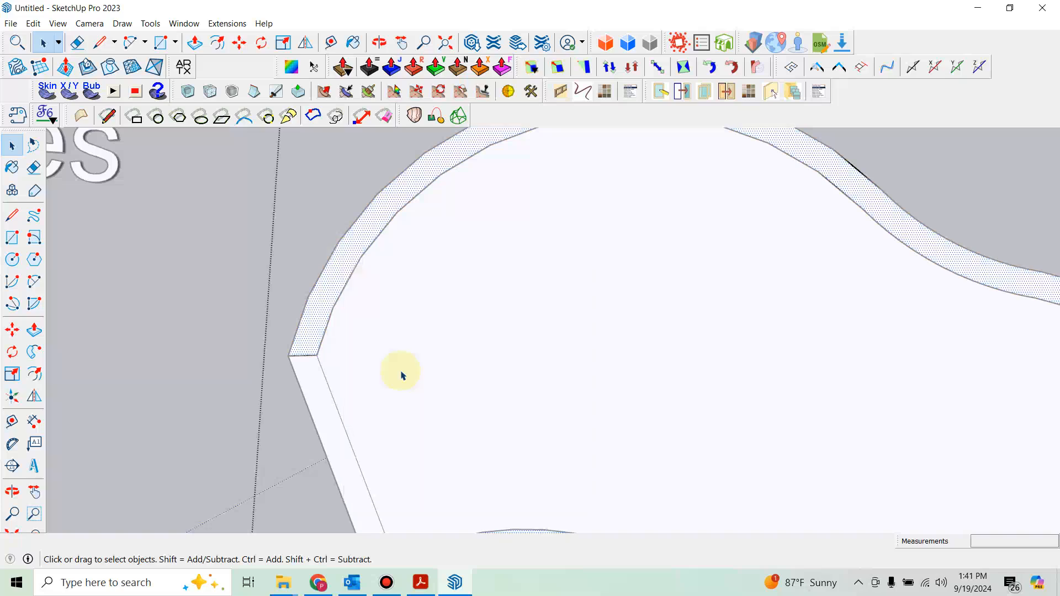
{"action": "left_click", "coordinate": [261, 258]}
{"action": "scroll", "coordinate": [301, 269], "scroll_direction": "down", "scroll_amount": 5}
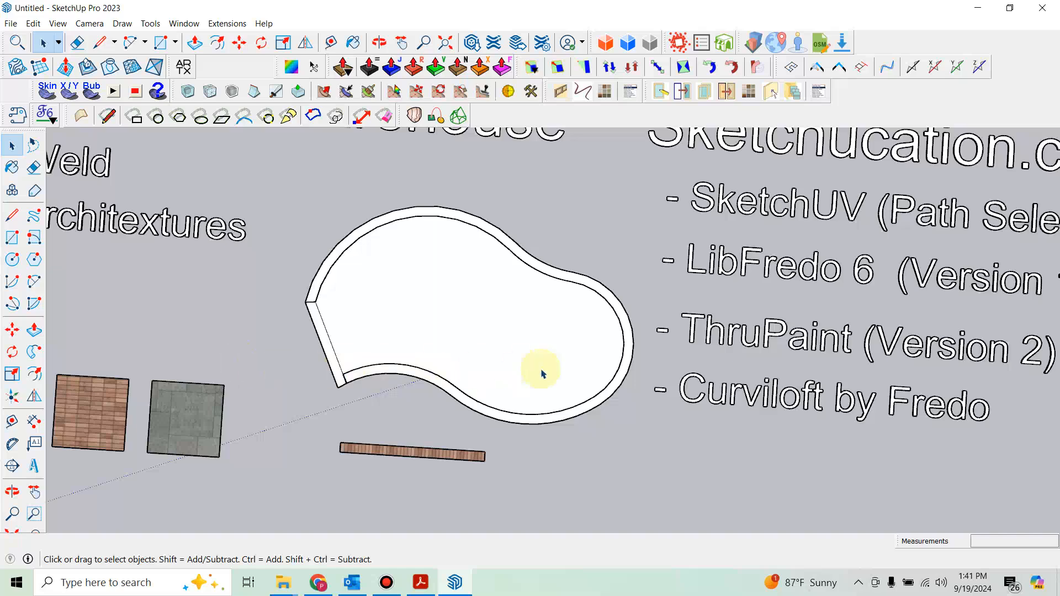
Step: Sample the Pilotage_Stack brick material from the square brick swatch beside the patio
{"action": "left_click", "coordinate": [354, 44]}
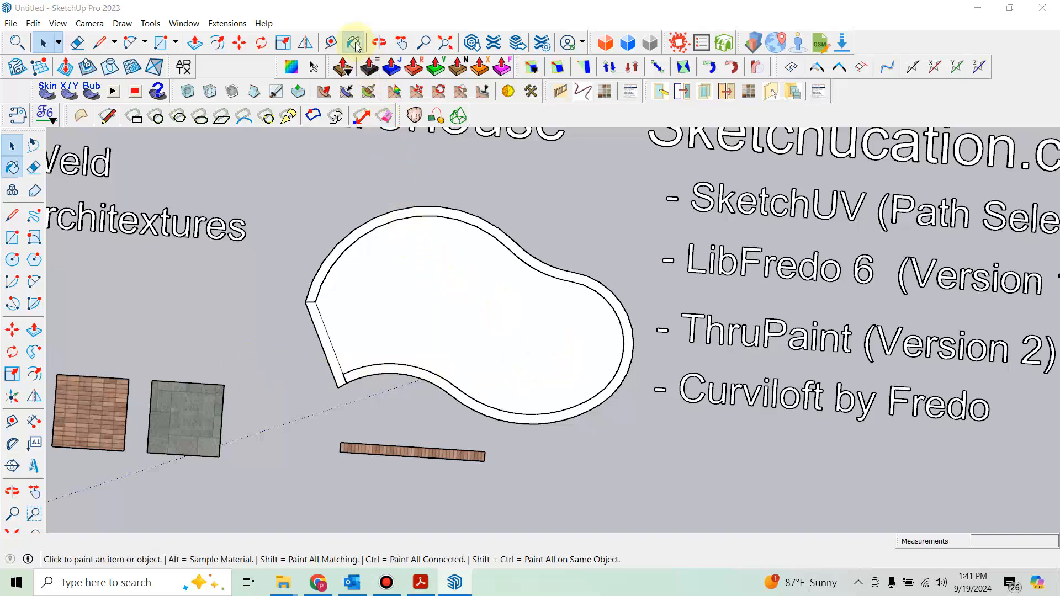
{"action": "left_click_drag", "start_coordinate": [1059, 184], "coordinate": [922, 115]}
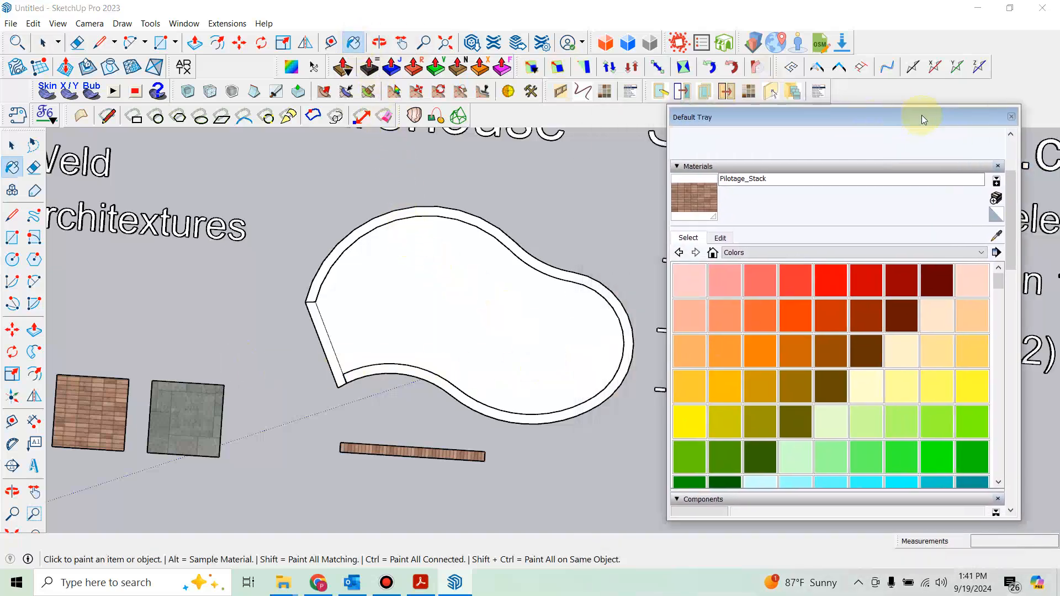
{"action": "left_click", "coordinate": [997, 236]}
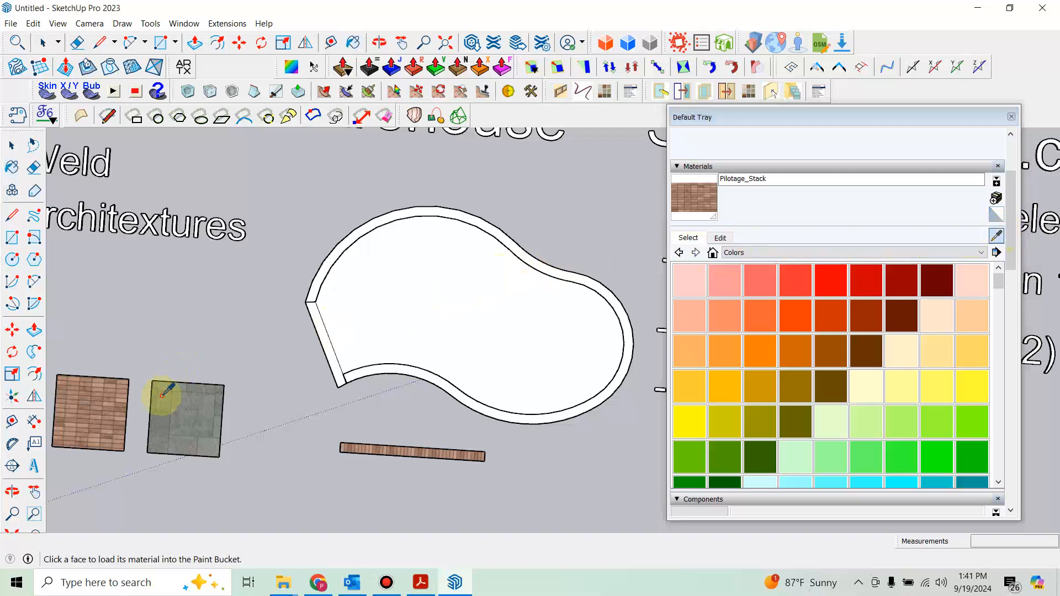
{"action": "left_click", "coordinate": [110, 406]}
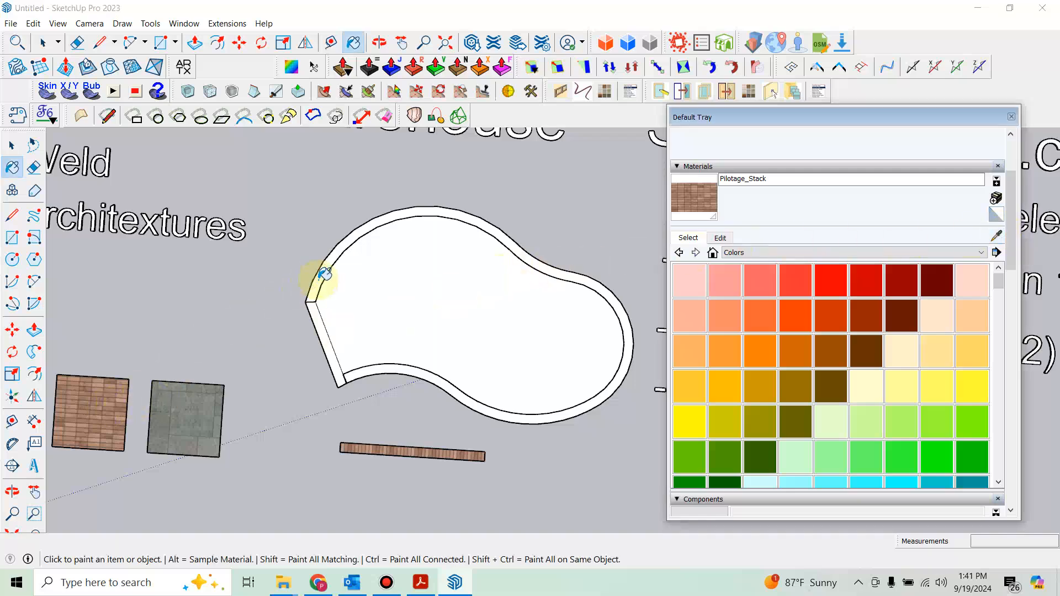
Step: Open the border band group for editing and select its curved surface
{"action": "scroll", "coordinate": [325, 273], "scroll_direction": "up", "scroll_amount": 3}
{"action": "key", "text": "space"}
{"action": "left_click", "coordinate": [316, 298]}
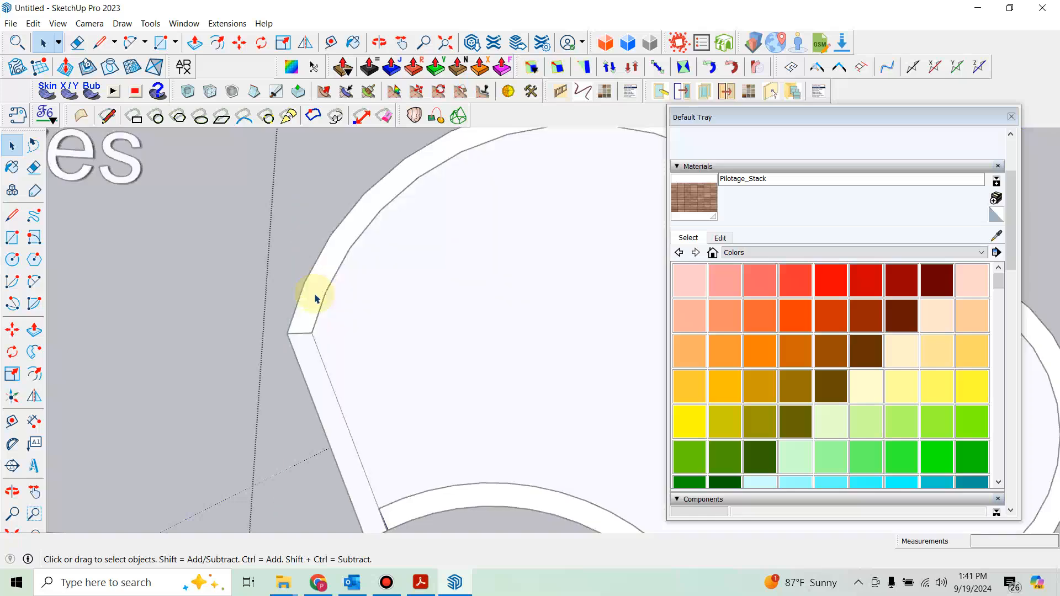
{"action": "left_click", "coordinate": [315, 298]}
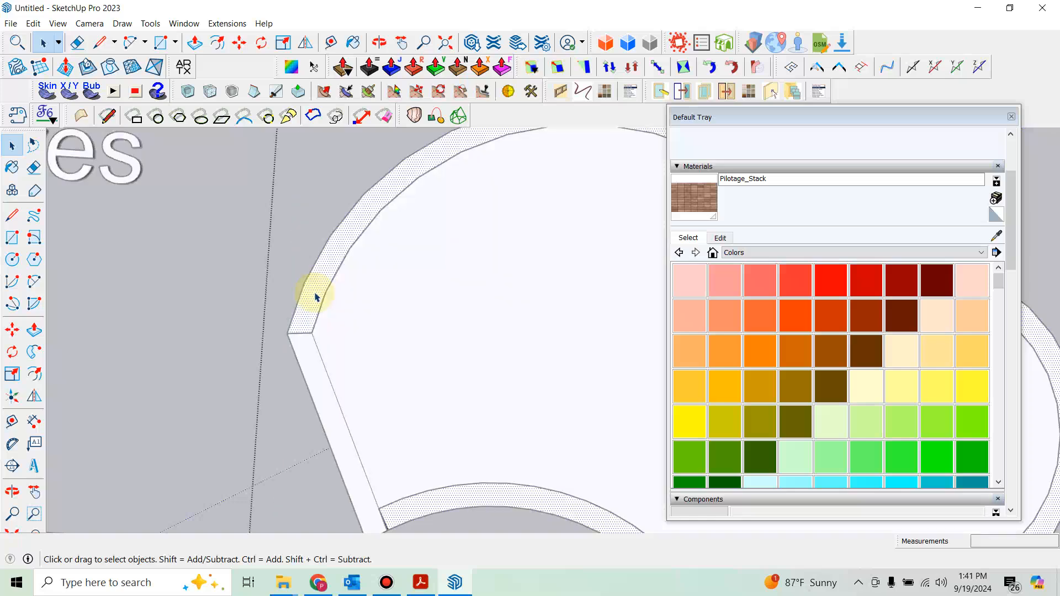
{"action": "middle_click_drag", "start_coordinate": [353, 313], "coordinate": [445, 300]}
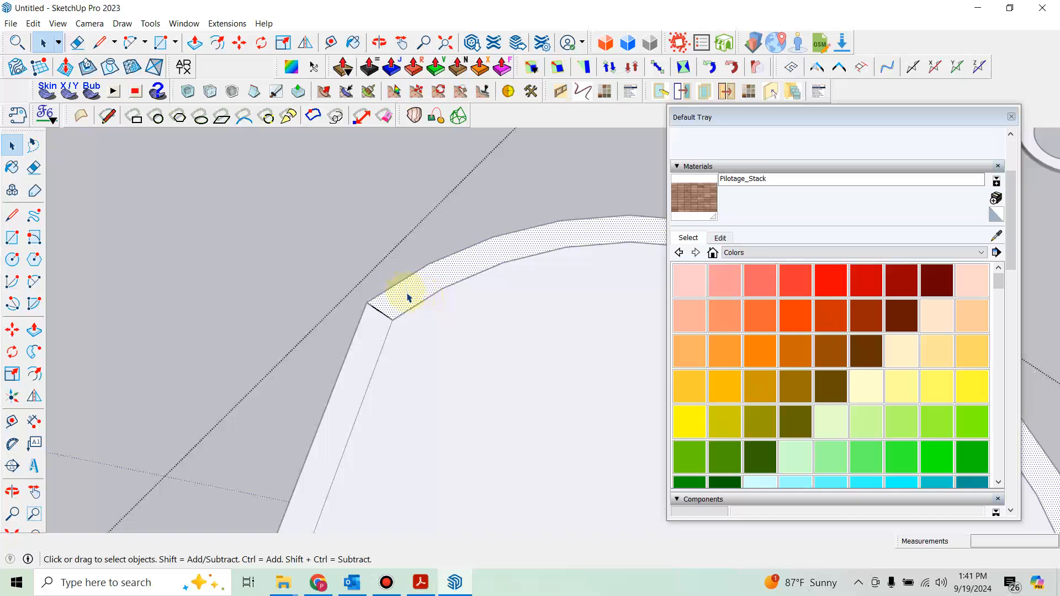
Step: Paint the border band with Pilotage_Stack using ThruPaint's QuadMesh UV mode, and leave its visual texture edition
{"action": "left_click", "coordinate": [49, 117]}
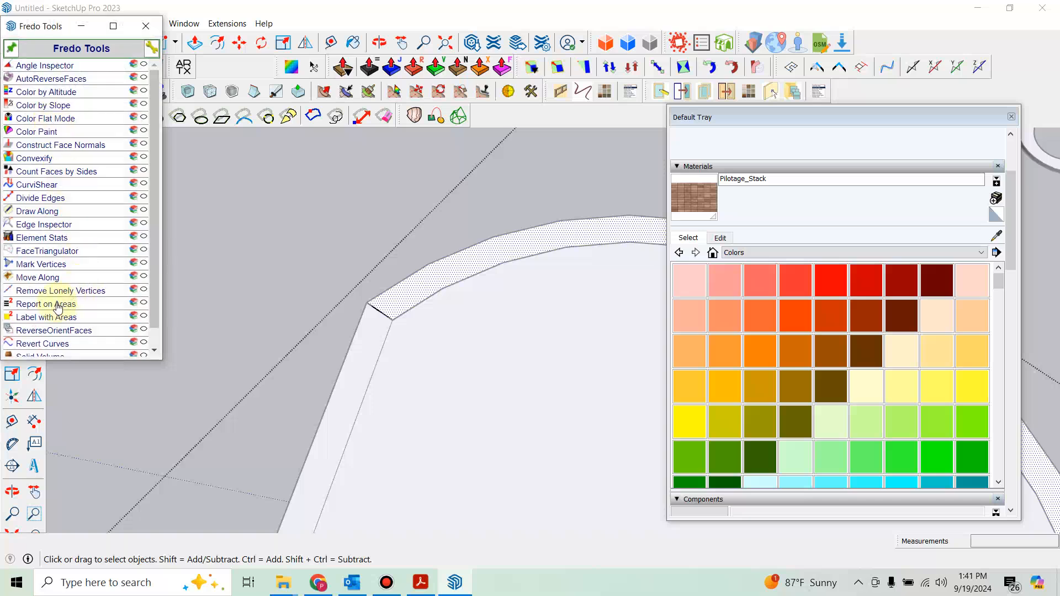
{"action": "scroll", "coordinate": [57, 307], "scroll_direction": "down", "scroll_amount": 2}
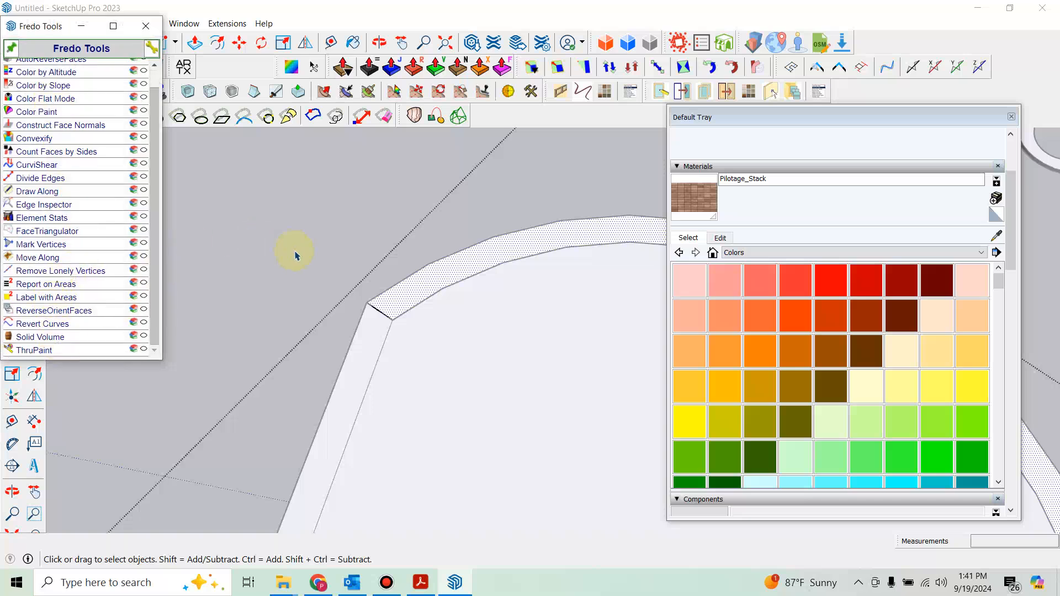
{"action": "left_click", "coordinate": [324, 258]}
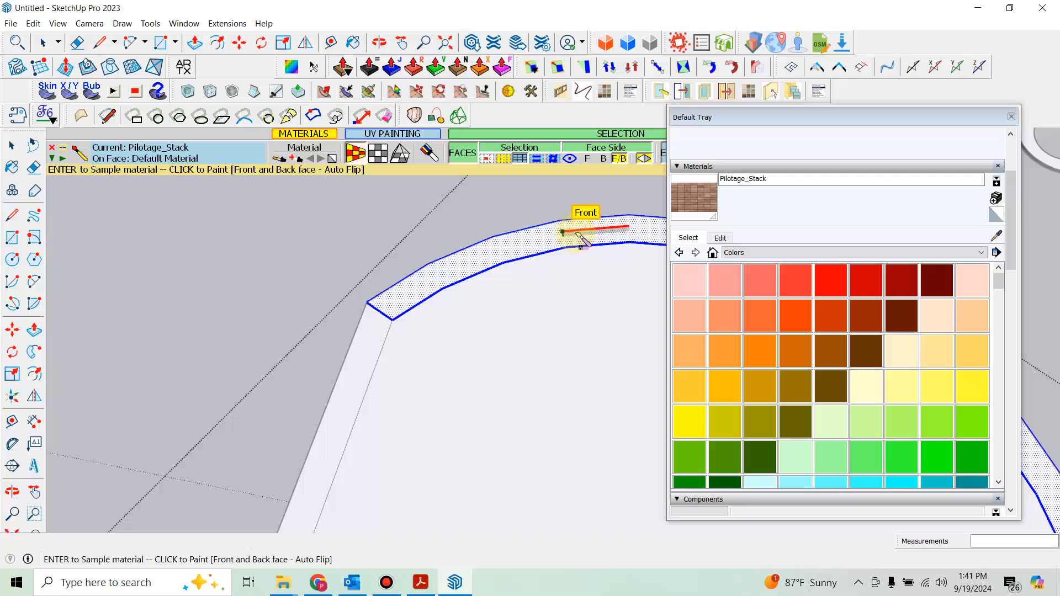
{"action": "left_click", "coordinate": [354, 156]}
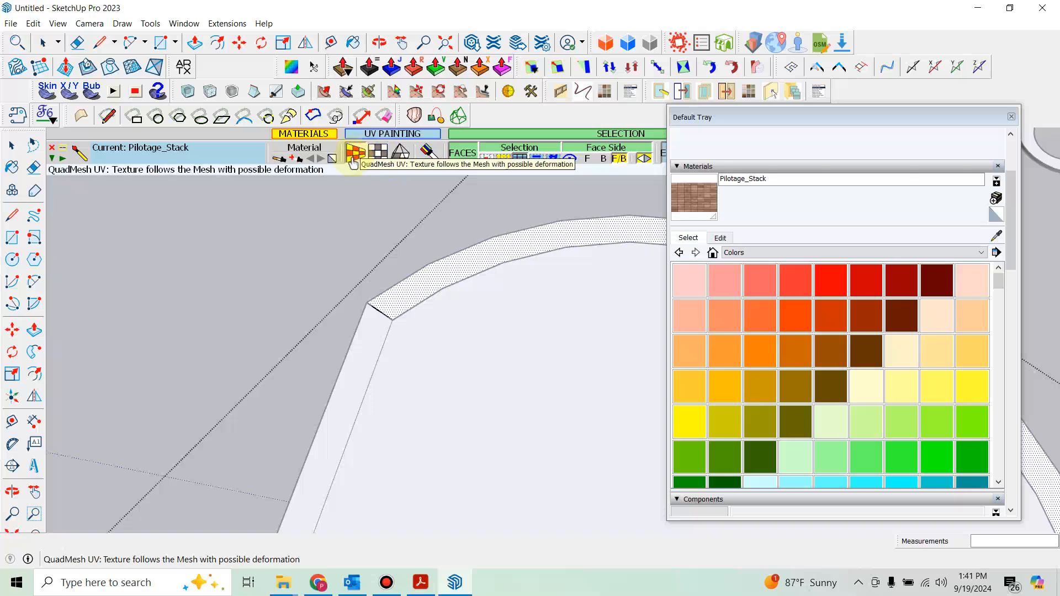
{"action": "left_click", "coordinate": [515, 247]}
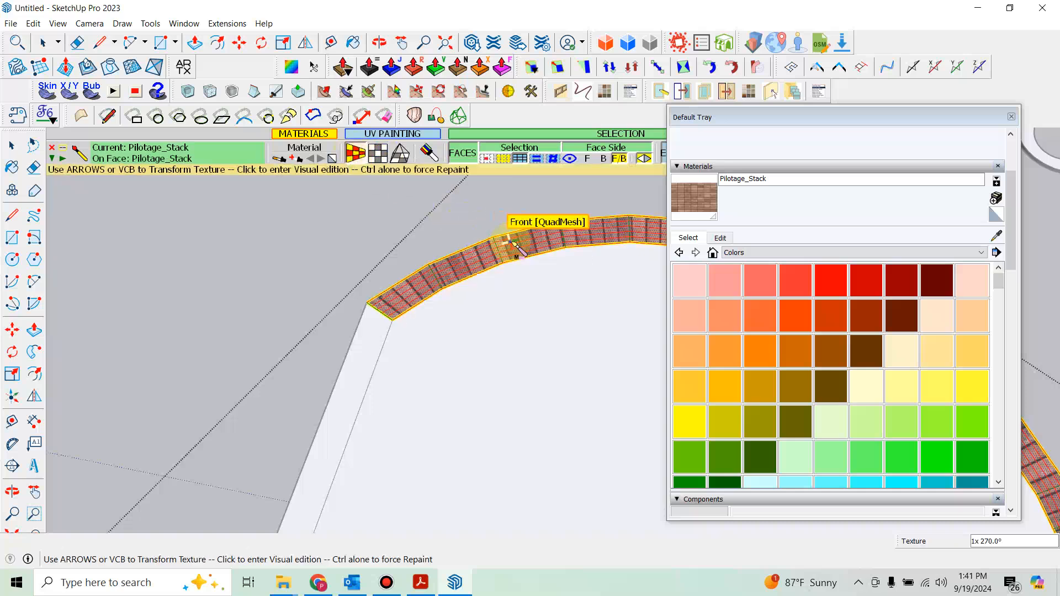
{"action": "left_click", "coordinate": [511, 245]}
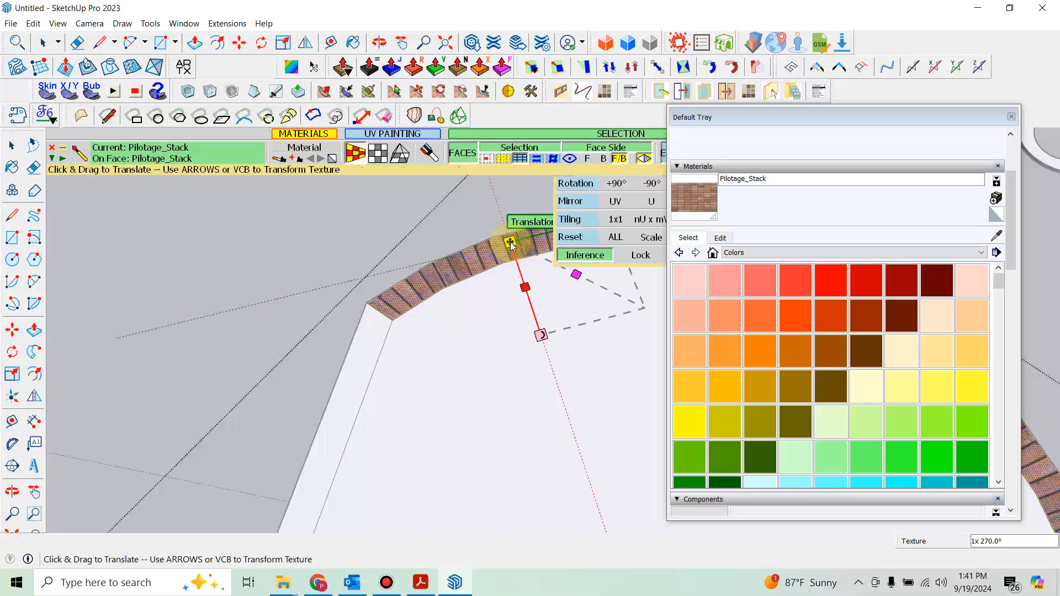
{"action": "key", "text": "space"}
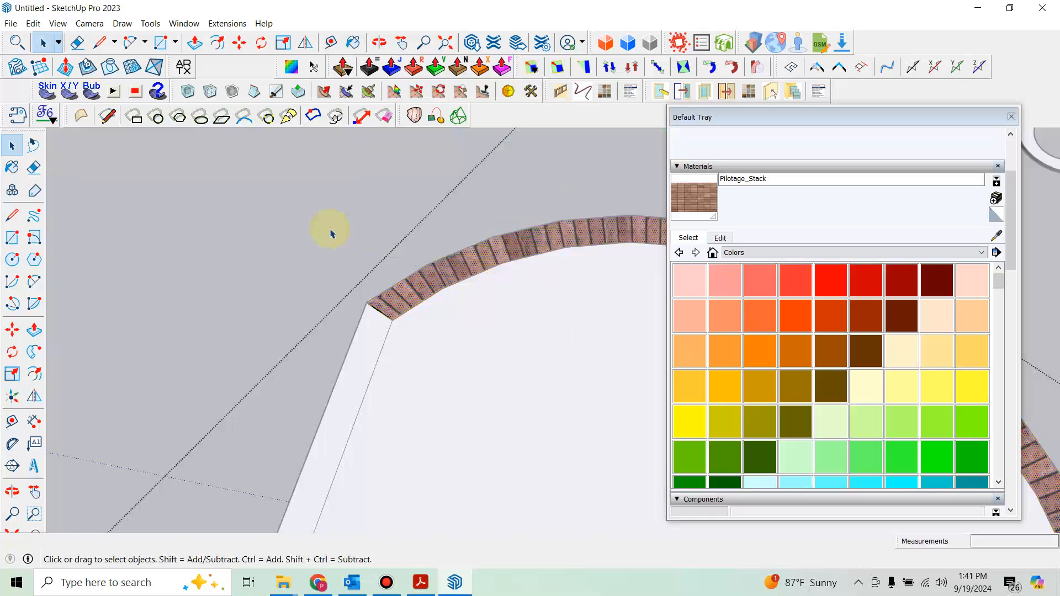
Step: Draw a two-point arc in the empty area beyond the straight brick sample strip
{"action": "middle_click_drag", "start_coordinate": [332, 231], "coordinate": [382, 216]}
{"action": "mouse_move", "coordinate": [291, 206]}
{"action": "middle_mouse_down"}
{"action": "mouse_move", "coordinate": [480, 206]}
{"action": "mouse_move", "coordinate": [279, 159]}
{"action": "mouse_move", "coordinate": [199, 208]}
{"action": "mouse_move", "coordinate": [230, 182]}
{"action": "mouse_move", "coordinate": [376, 211]}
{"action": "mouse_move", "coordinate": [359, 237]}
{"action": "mouse_move", "coordinate": [135, 237]}
{"action": "mouse_move", "coordinate": [237, 276]}
{"action": "mouse_move", "coordinate": [391, 231]}
{"action": "middle_mouse_up"}
{"action": "scroll", "coordinate": [390, 230], "scroll_direction": "up", "scroll_amount": 2}
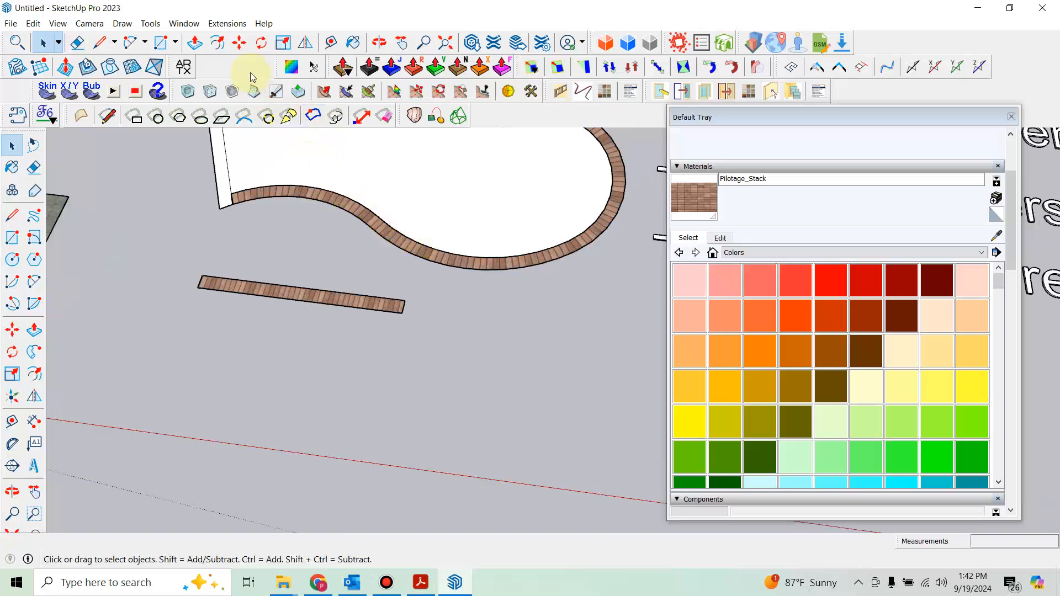
{"action": "left_click", "coordinate": [131, 42]}
{"action": "left_click", "coordinate": [447, 415]}
{"action": "left_click", "coordinate": [613, 436]}
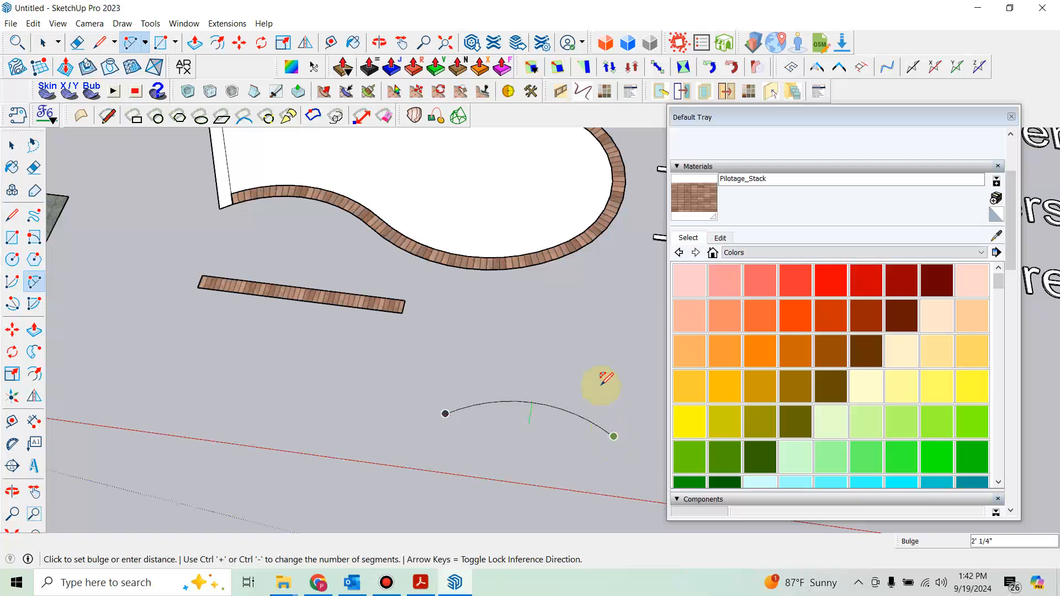
{"action": "left_click", "coordinate": [604, 356]}
Step: Draw a smoother 36-sided two-point arc beside the first arc, with a bulge of about 2' 8"
{"action": "scroll", "coordinate": [547, 372], "scroll_direction": "up", "scroll_amount": 4}
{"action": "middle_click_drag", "start_coordinate": [489, 371], "coordinate": [224, 190]}
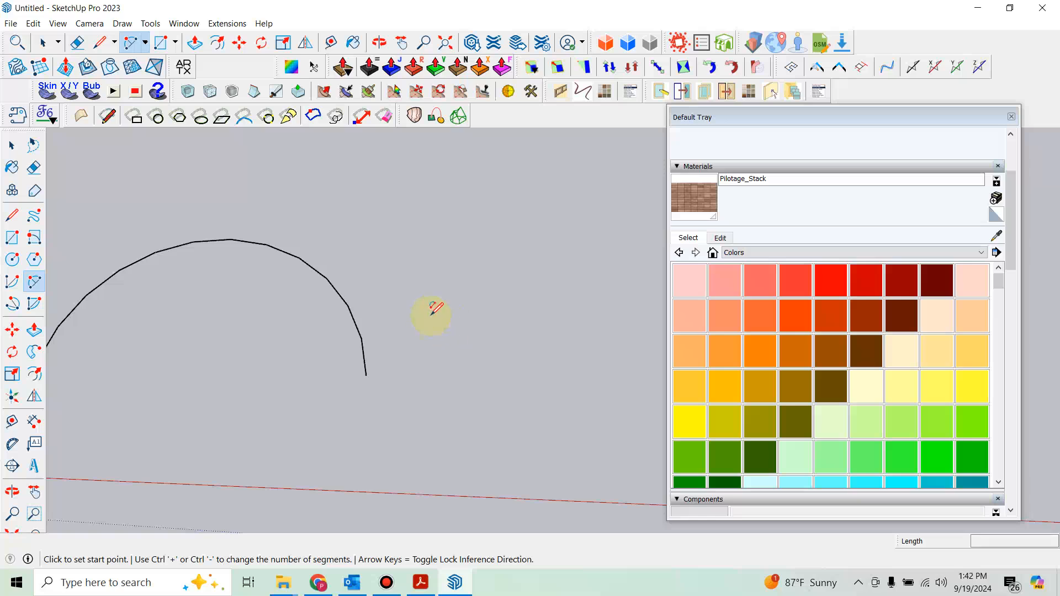
{"action": "key", "text": "space"}
{"action": "left_click", "coordinate": [160, 42]}
{"action": "left_click", "coordinate": [133, 42]}
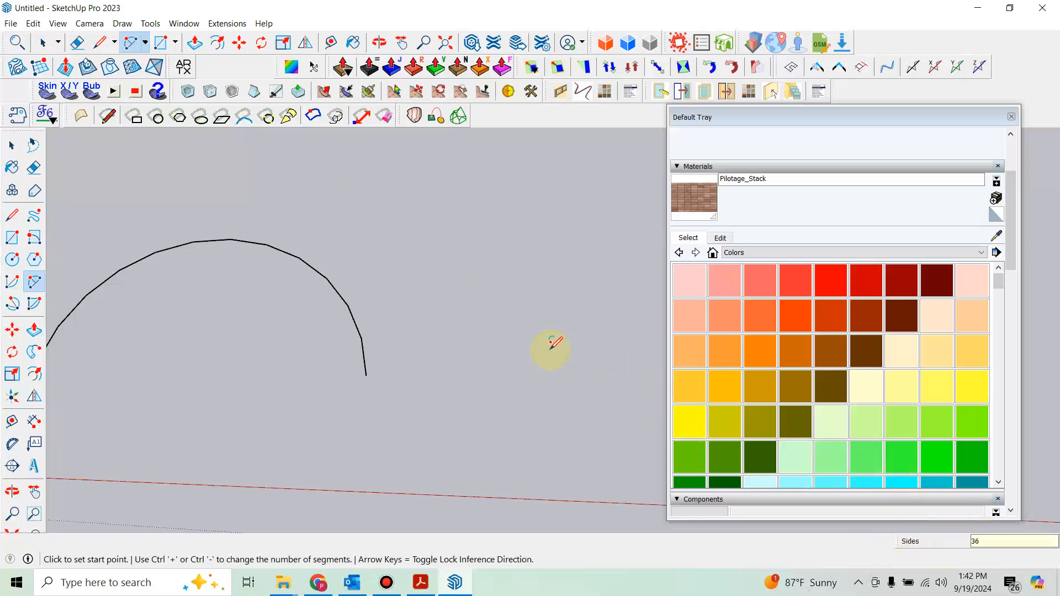
{"action": "left_click", "coordinate": [440, 228]}
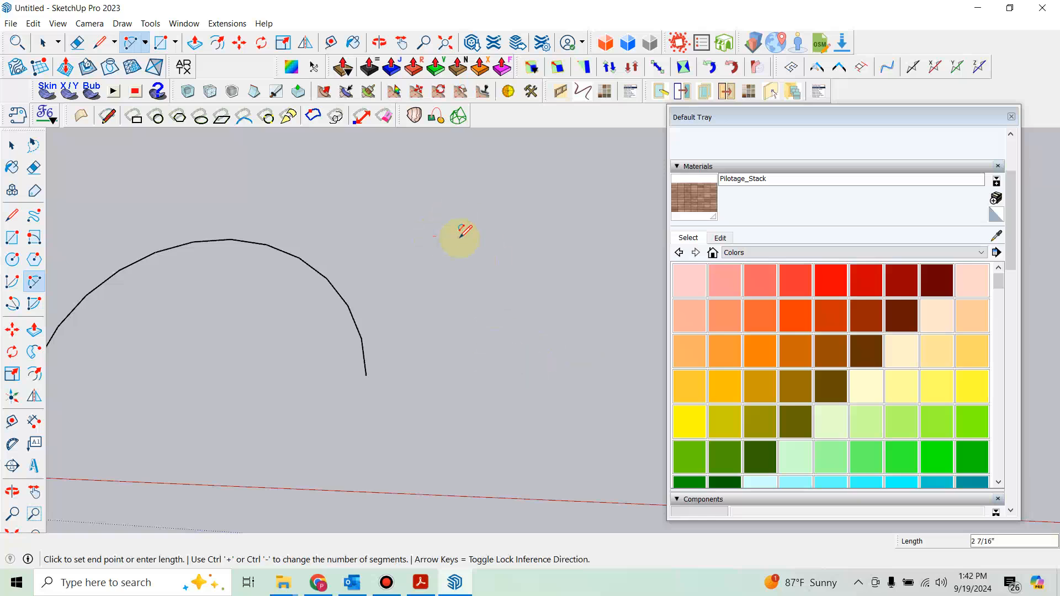
{"action": "scroll", "coordinate": [594, 243], "scroll_direction": "down", "scroll_amount": 3}
{"action": "middle_click_drag", "start_coordinate": [594, 243], "coordinate": [409, 269], "text": "shift"}
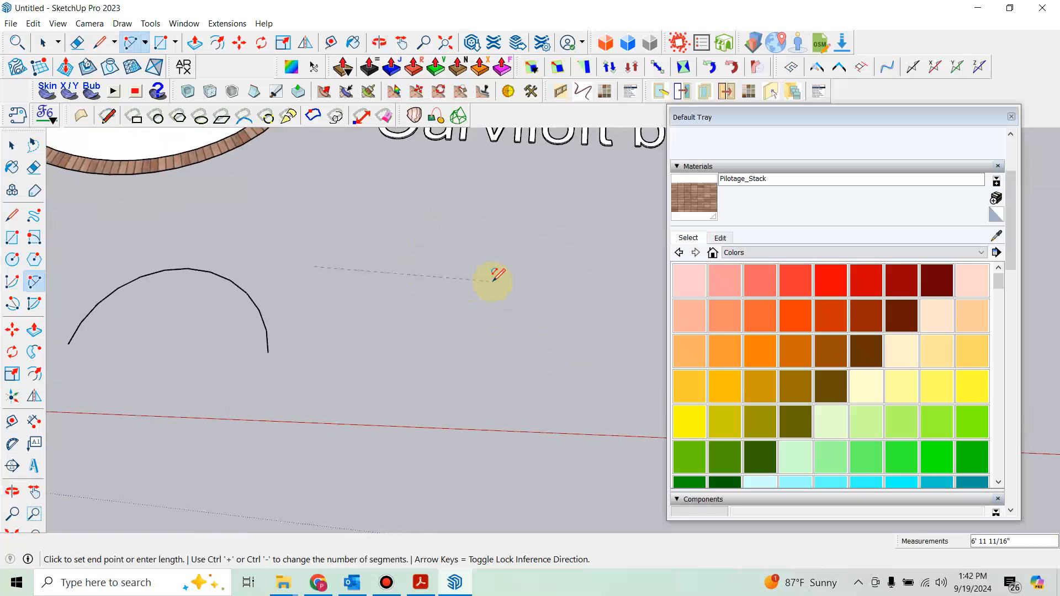
{"action": "left_click", "coordinate": [476, 271]}
{"action": "left_click", "coordinate": [435, 209]}
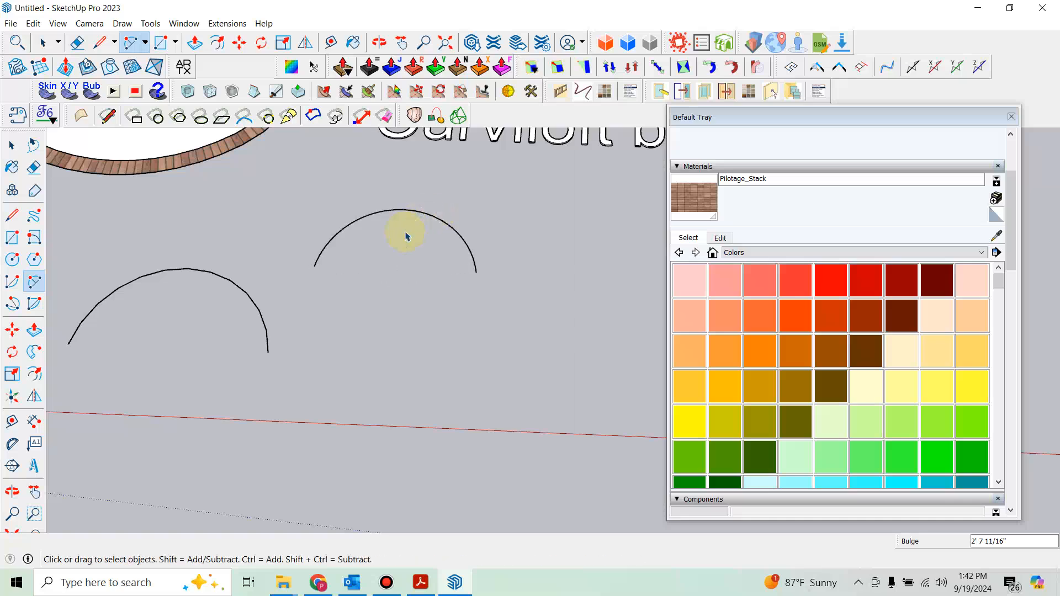
{"action": "key", "text": "space"}
{"action": "scroll", "coordinate": [389, 243], "scroll_direction": "up", "scroll_amount": 5}
{"action": "scroll", "coordinate": [386, 248], "scroll_direction": "down", "scroll_amount": 1}
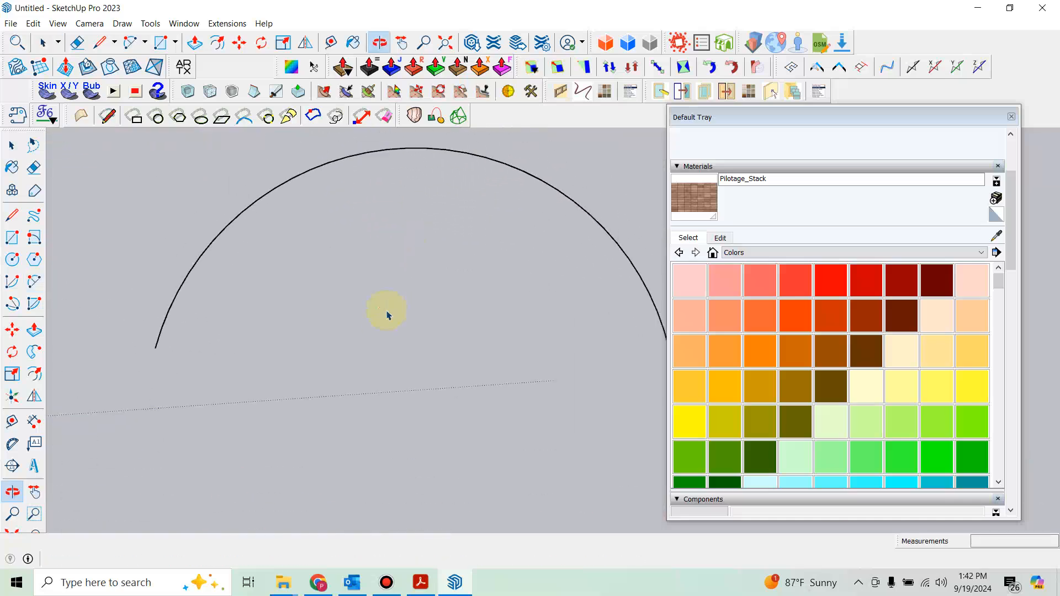
Step: Select the unpainted straight border strip at the patio's end and paint it with Pilotage_Stack
{"action": "scroll", "coordinate": [407, 280], "scroll_direction": "down", "scroll_amount": 4}
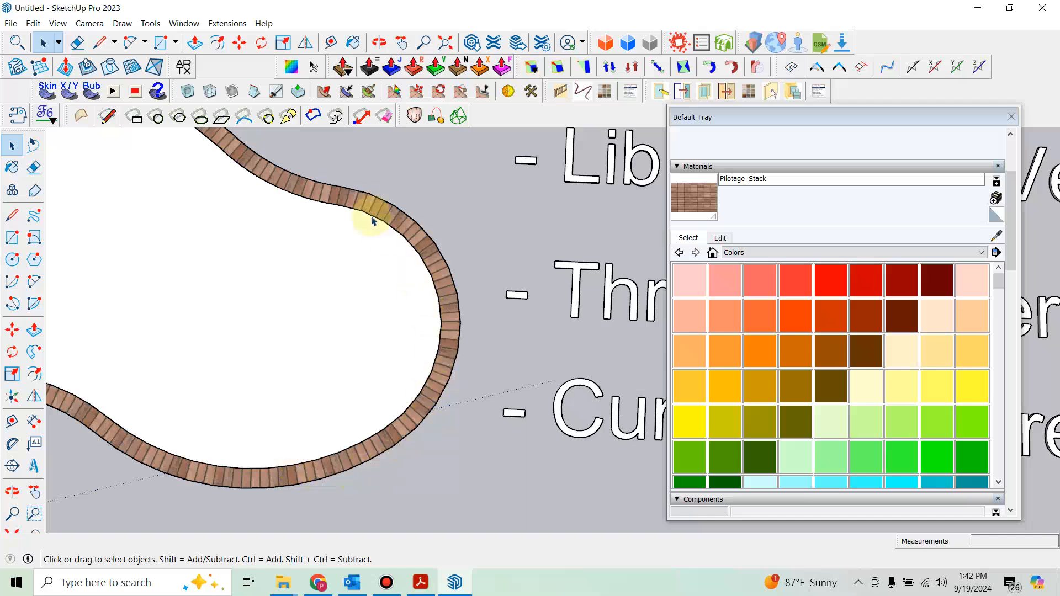
{"action": "middle_click_drag", "start_coordinate": [367, 213], "coordinate": [561, 338]}
{"action": "scroll", "coordinate": [347, 392], "scroll_direction": "down", "scroll_amount": 2}
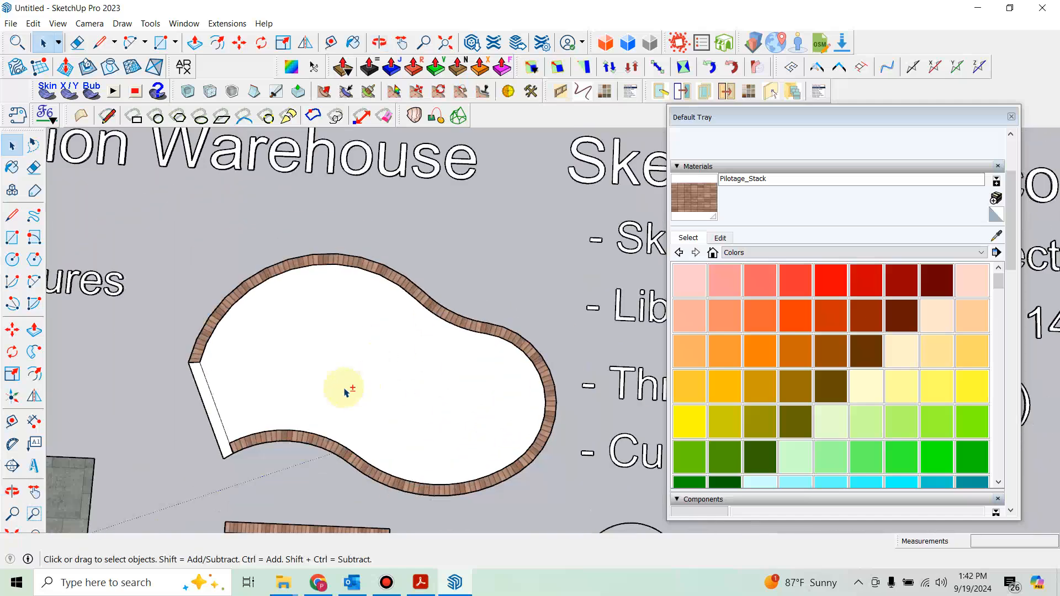
{"action": "middle_click_drag", "start_coordinate": [212, 408], "coordinate": [303, 345], "text": "shift"}
{"action": "scroll", "coordinate": [303, 345], "scroll_direction": "up", "scroll_amount": 6}
{"action": "middle_click_drag", "start_coordinate": [234, 355], "coordinate": [421, 279]}
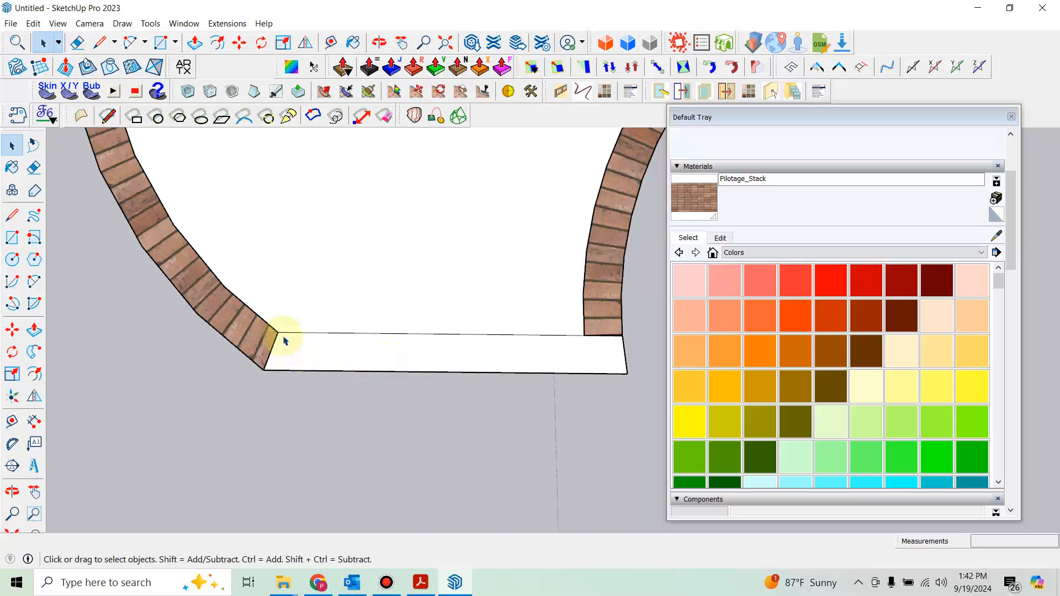
{"action": "left_click", "coordinate": [293, 353]}
{"action": "middle_click_drag", "start_coordinate": [445, 352], "coordinate": [323, 337], "text": "shift"}
{"action": "scroll", "coordinate": [436, 355], "scroll_direction": "down", "scroll_amount": 2}
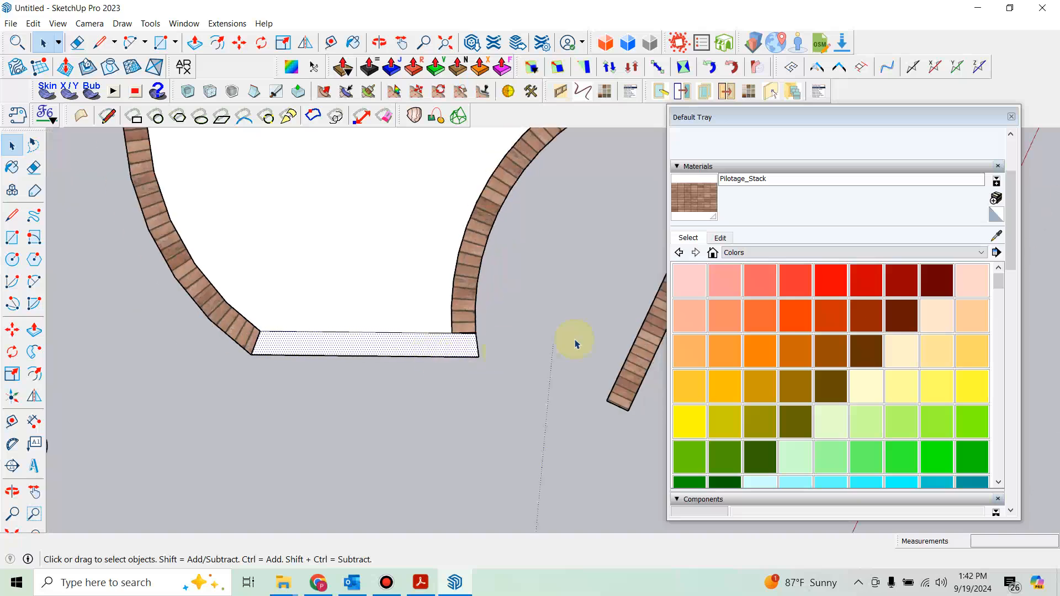
{"action": "left_click", "coordinate": [687, 193]}
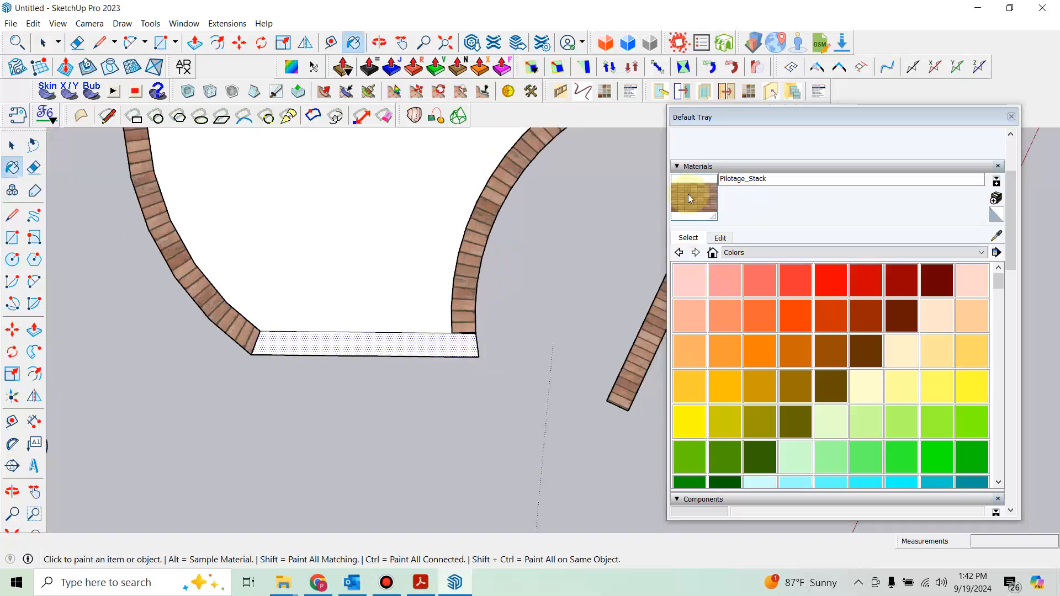
{"action": "left_click", "coordinate": [432, 336]}
{"action": "key", "text": "space"}
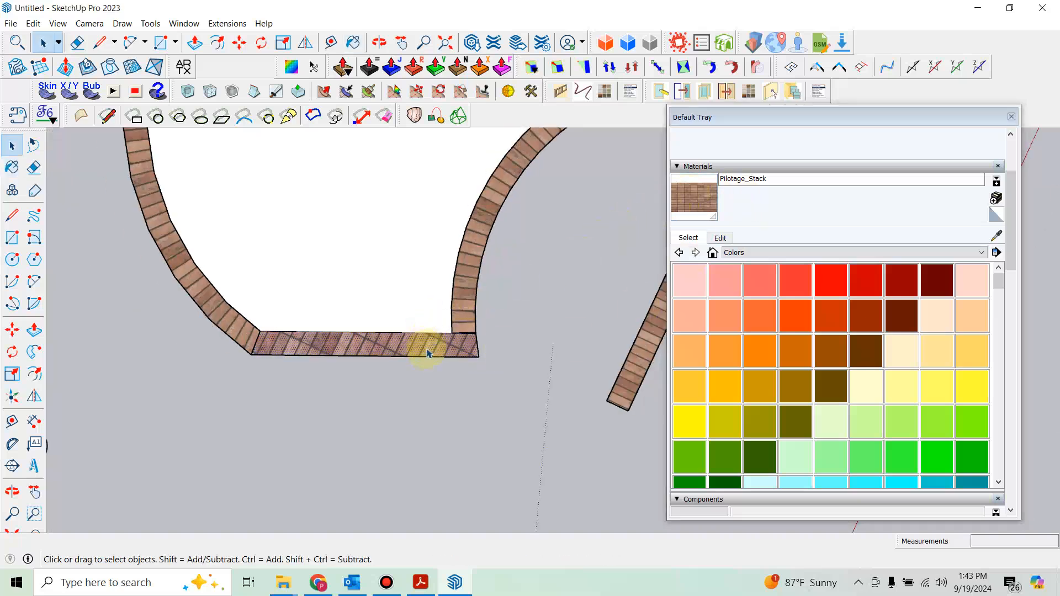
Step: Repaint the straight border strip with Pilotage_Stack using ThruPaint's Natural UV mode so the bricks run across it
{"action": "key", "text": "t"}
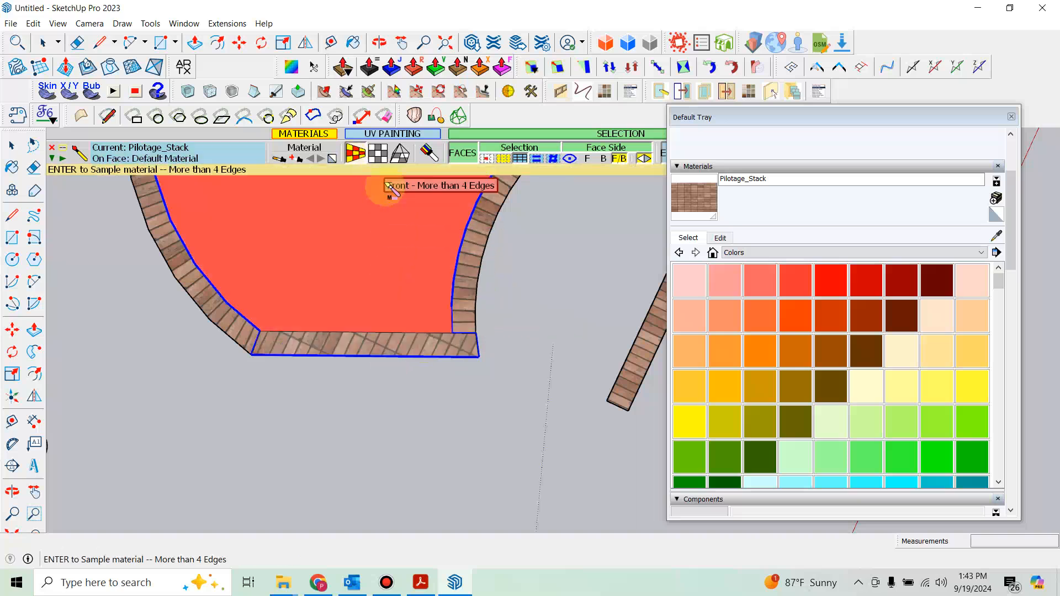
{"action": "left_click", "coordinate": [378, 155]}
{"action": "left_click", "coordinate": [441, 353]}
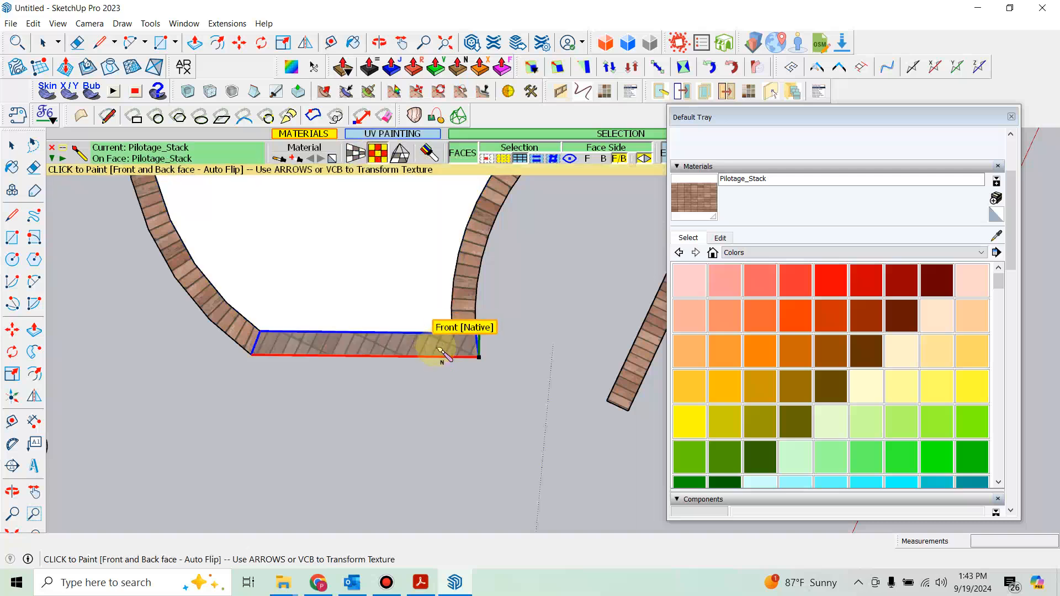
{"action": "scroll", "coordinate": [441, 353], "scroll_direction": "up", "scroll_amount": 3}
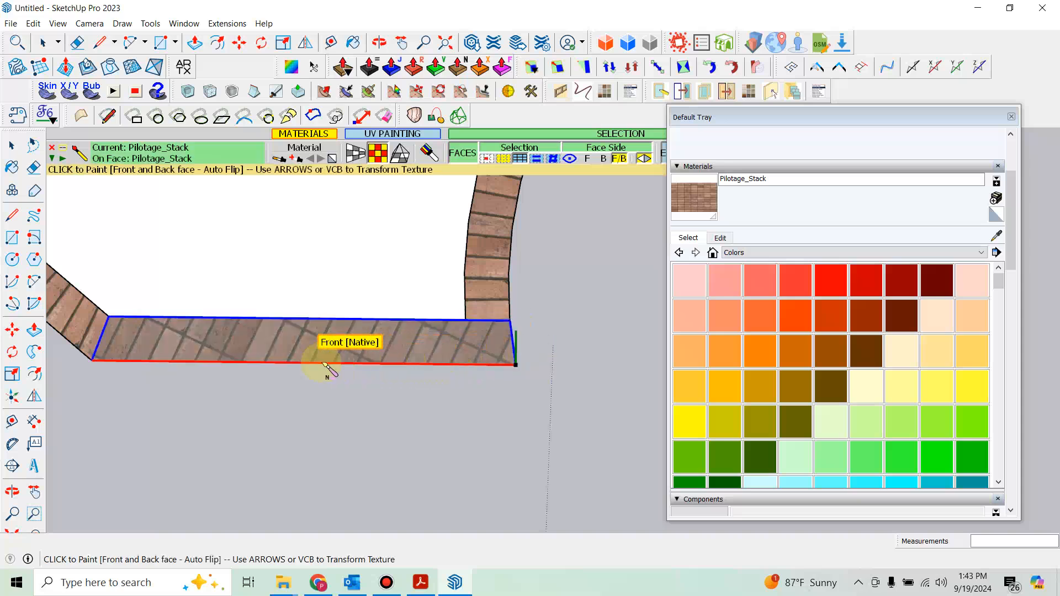
{"action": "left_click", "coordinate": [398, 344]}
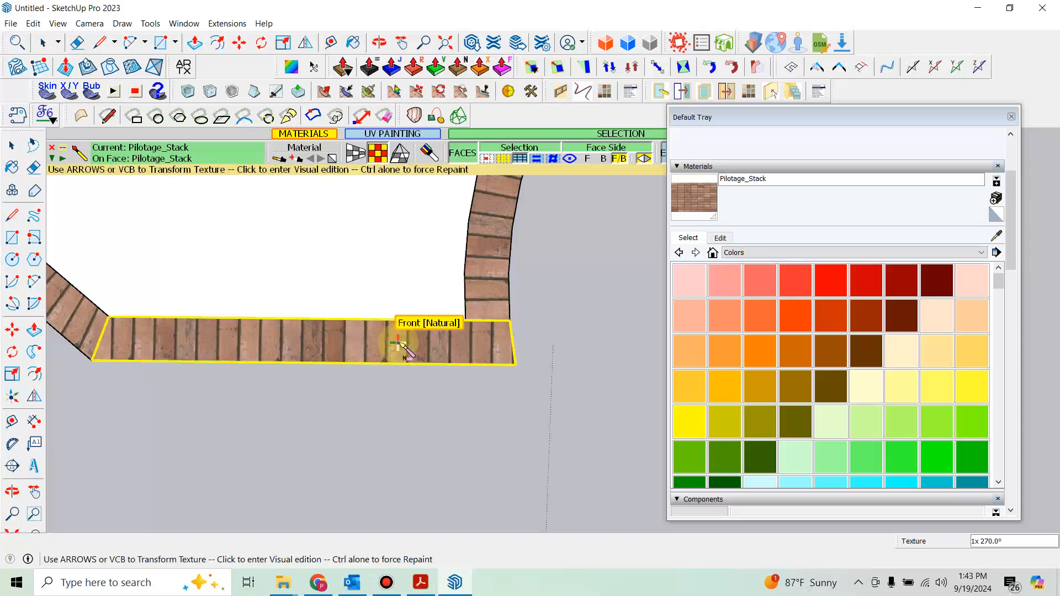
{"action": "key", "text": "space"}
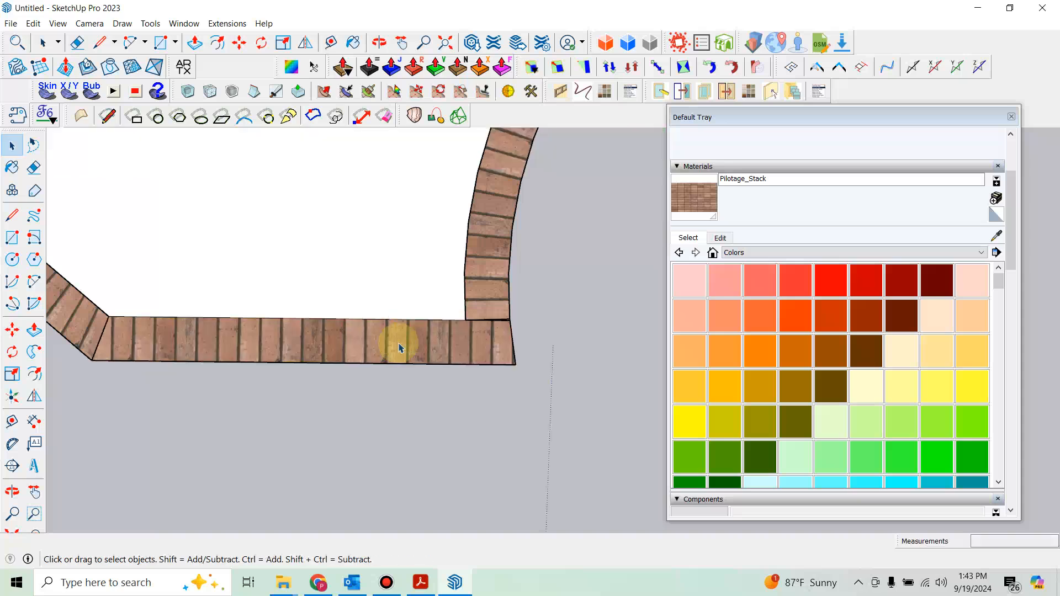
Step: Reposition the brick texture on the straight border strip, shifting it slightly toward the strip's outer edge
{"action": "left_click", "coordinate": [405, 345]}
{"action": "right_click", "coordinate": [403, 343]}
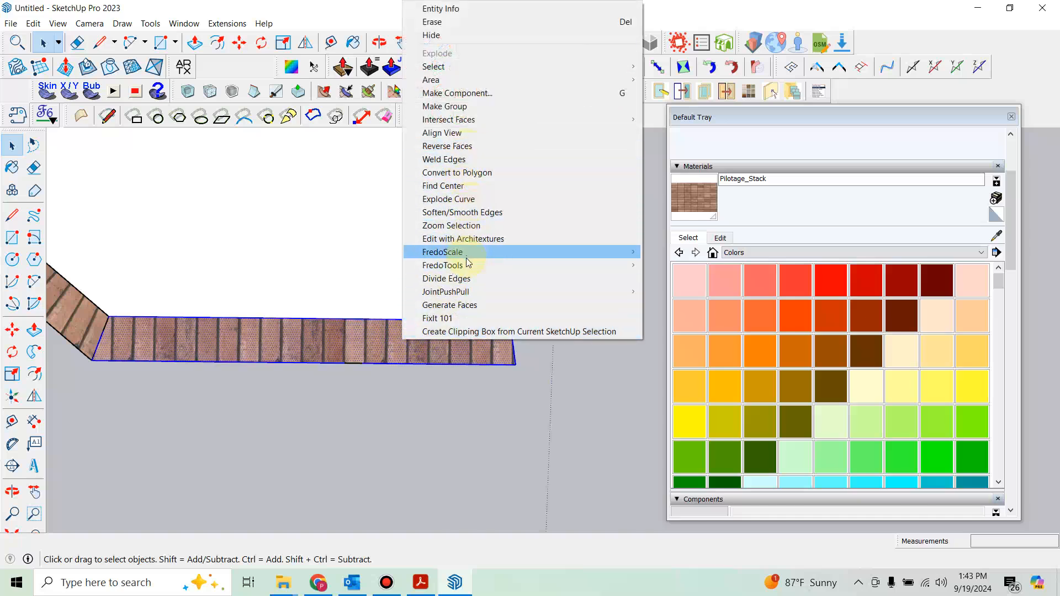
{"action": "left_click", "coordinate": [393, 343]}
{"action": "right_click", "coordinate": [391, 345]}
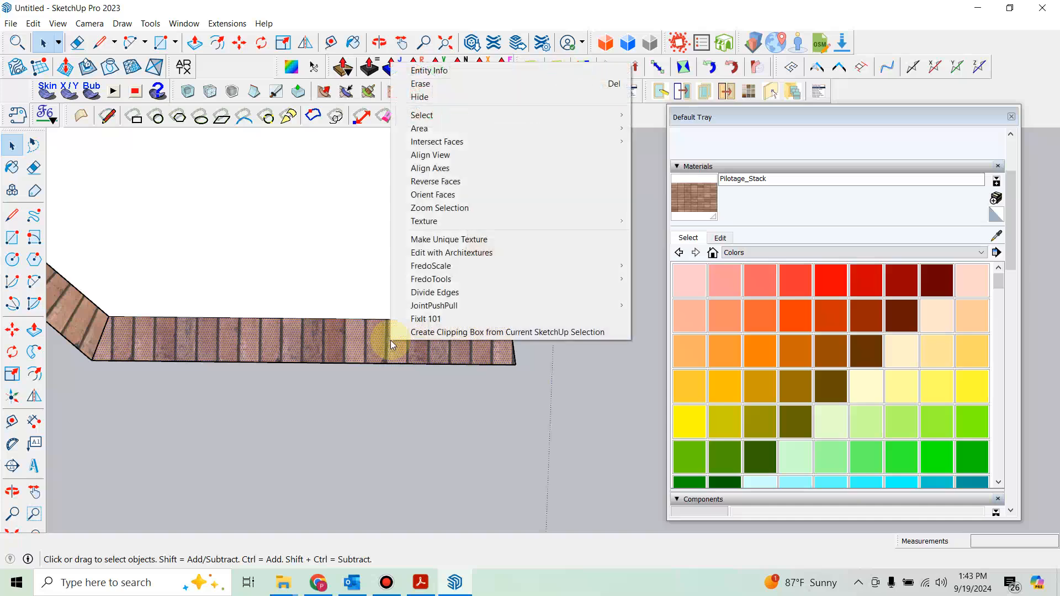
{"action": "mouse_move", "coordinate": [451, 221]}
{"action": "left_click", "coordinate": [662, 221]}
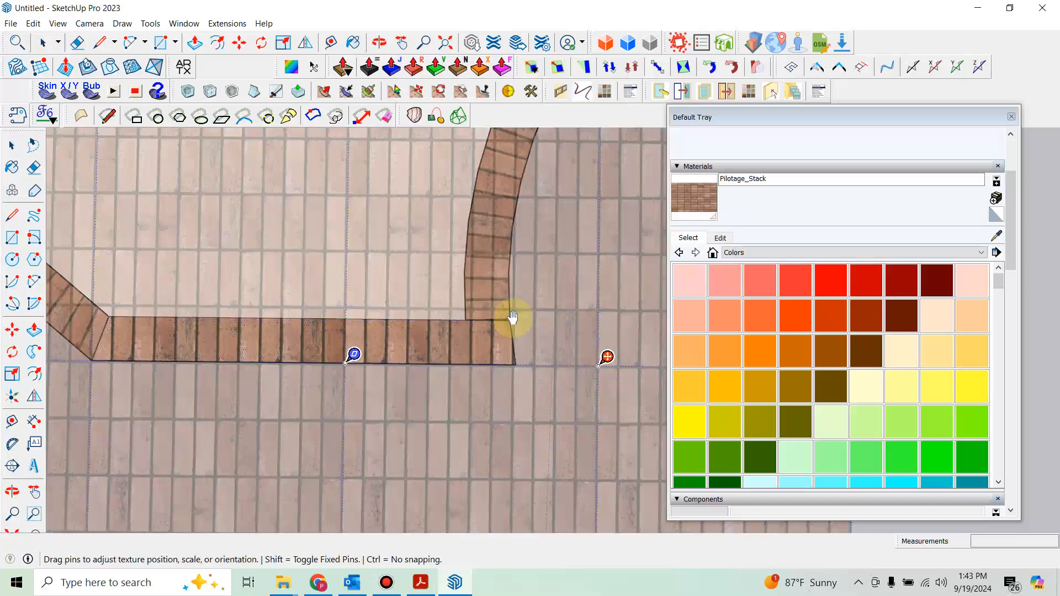
{"action": "left_click_drag", "start_coordinate": [485, 358], "coordinate": [486, 360]}
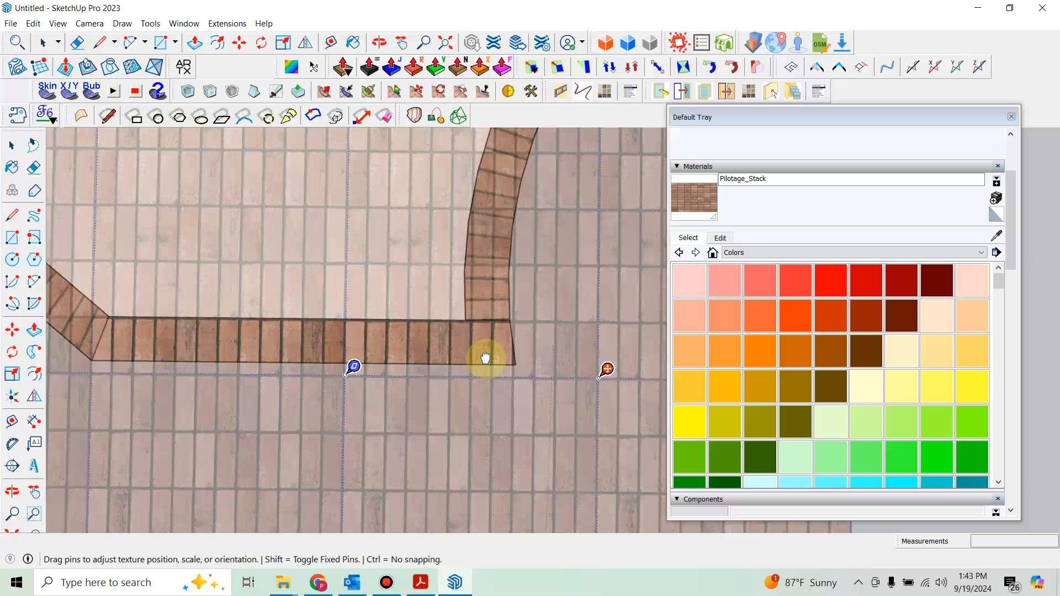
{"action": "key", "text": "Return"}
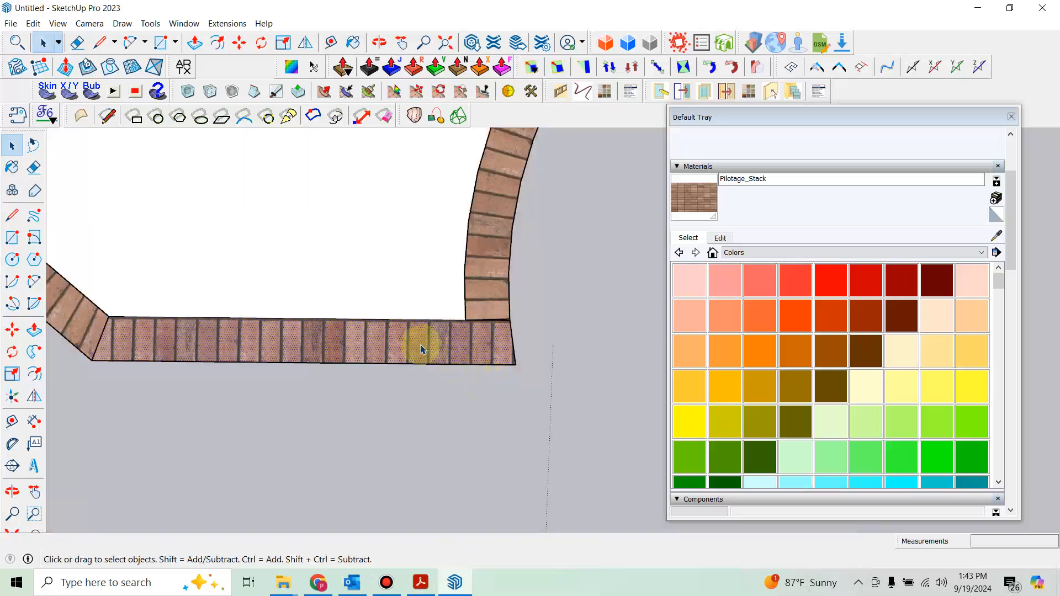
{"action": "right_click", "coordinate": [421, 348]}
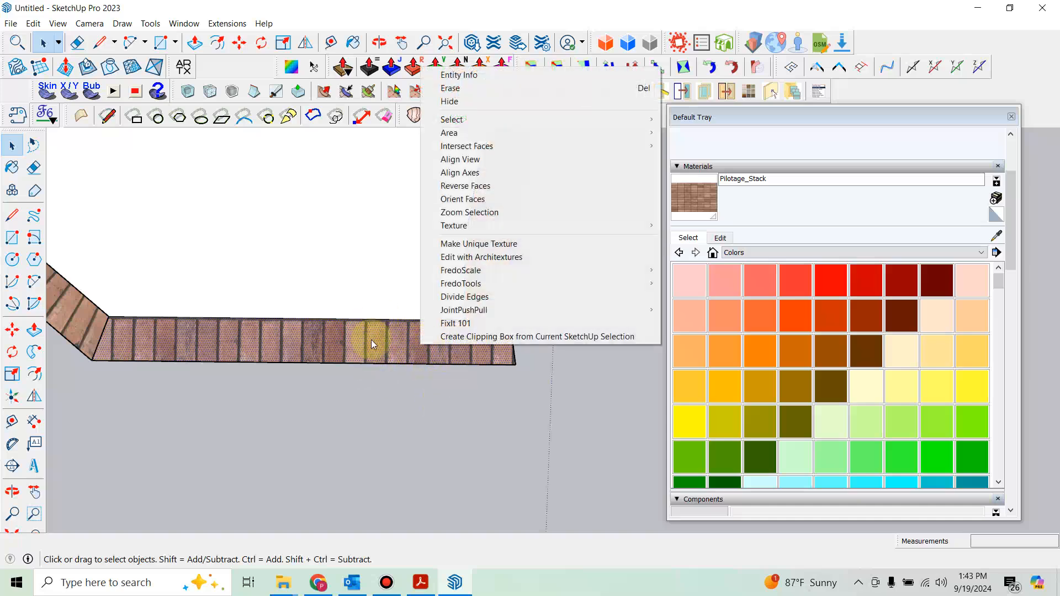
{"action": "key", "text": "Escape"}
Step: Explode the curved brick border band group and clear its selection
{"action": "scroll", "coordinate": [438, 426], "scroll_direction": "down", "scroll_amount": 5}
{"action": "left_click", "coordinate": [452, 328]}
{"action": "right_click", "coordinate": [451, 328]}
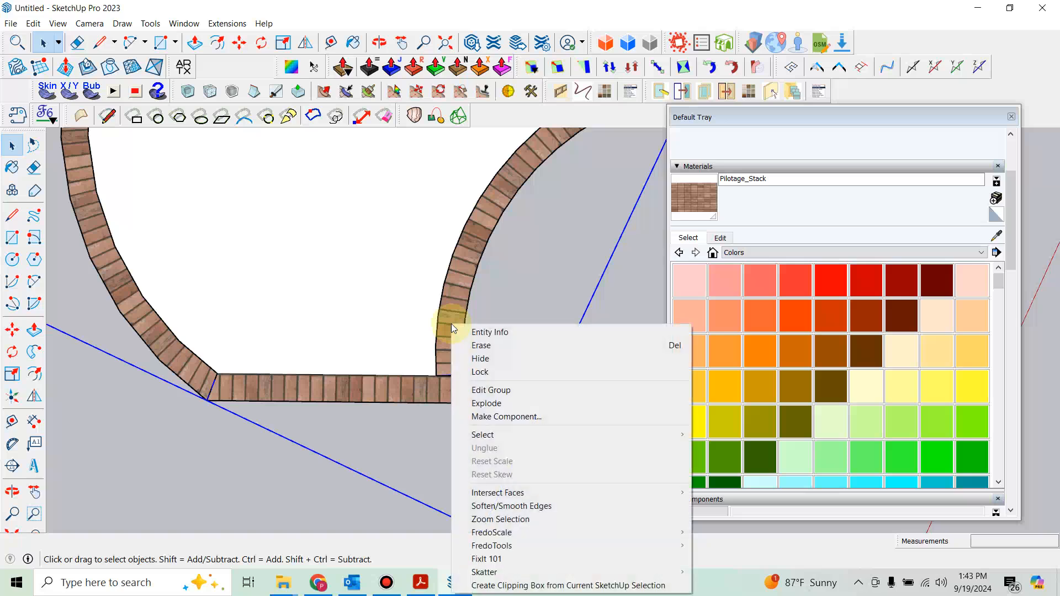
{"action": "left_click", "coordinate": [499, 402]}
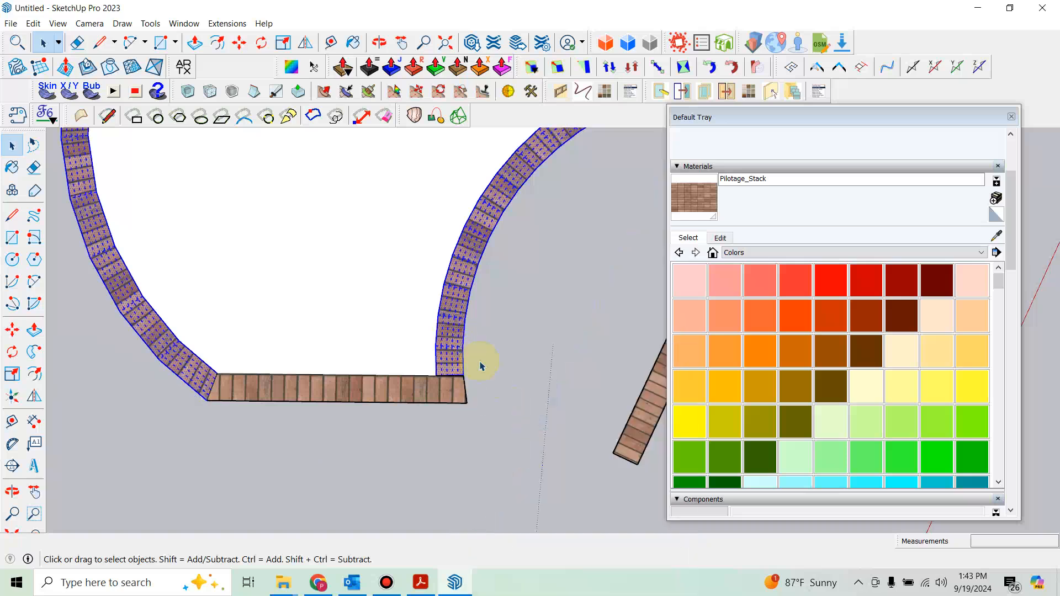
{"action": "left_click", "coordinate": [488, 372]}
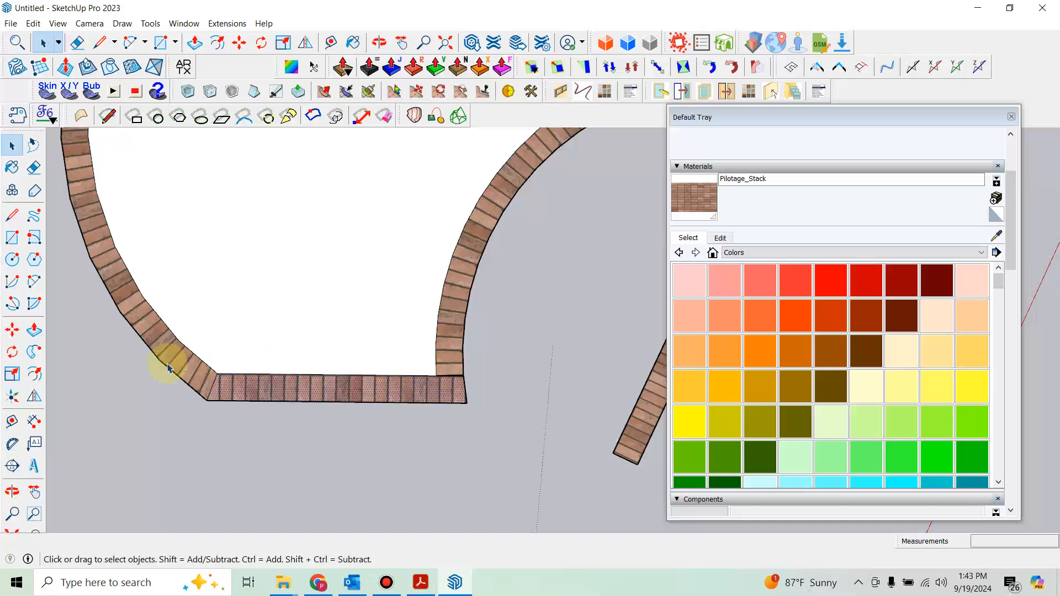
Step: Sample the Flagstone_french_1f9cxj material from the square grey stone swatch
{"action": "scroll", "coordinate": [237, 373], "scroll_direction": "down", "scroll_amount": 7}
{"action": "middle_click_drag", "start_coordinate": [310, 402], "coordinate": [234, 379]}
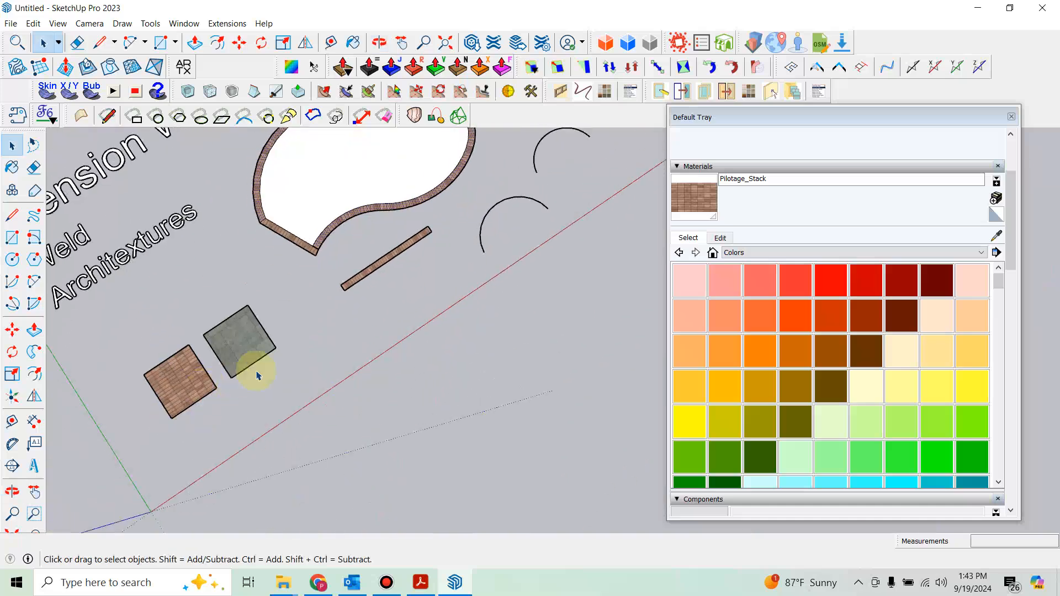
{"action": "scroll", "coordinate": [271, 359], "scroll_direction": "up", "scroll_amount": 4}
{"action": "middle_click_drag", "start_coordinate": [294, 358], "coordinate": [482, 358]}
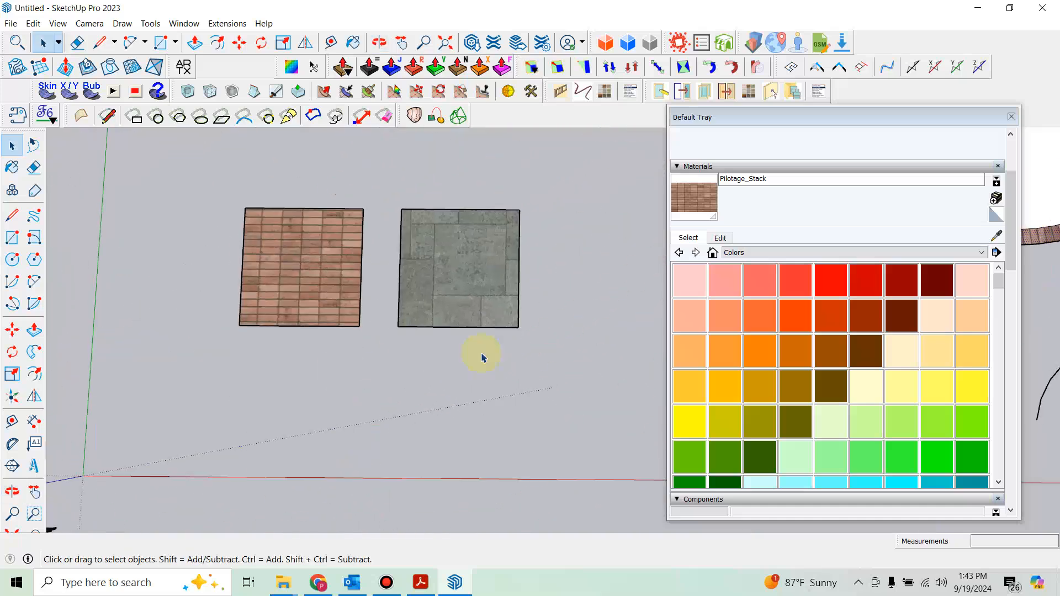
{"action": "left_click", "coordinate": [995, 239]}
{"action": "left_click", "coordinate": [464, 259]}
Step: Select the patio's large inner face and paint it with Flagstone_french_1f9cxj
{"action": "middle_click_drag", "start_coordinate": [560, 248], "coordinate": [189, 348], "text": "shift"}
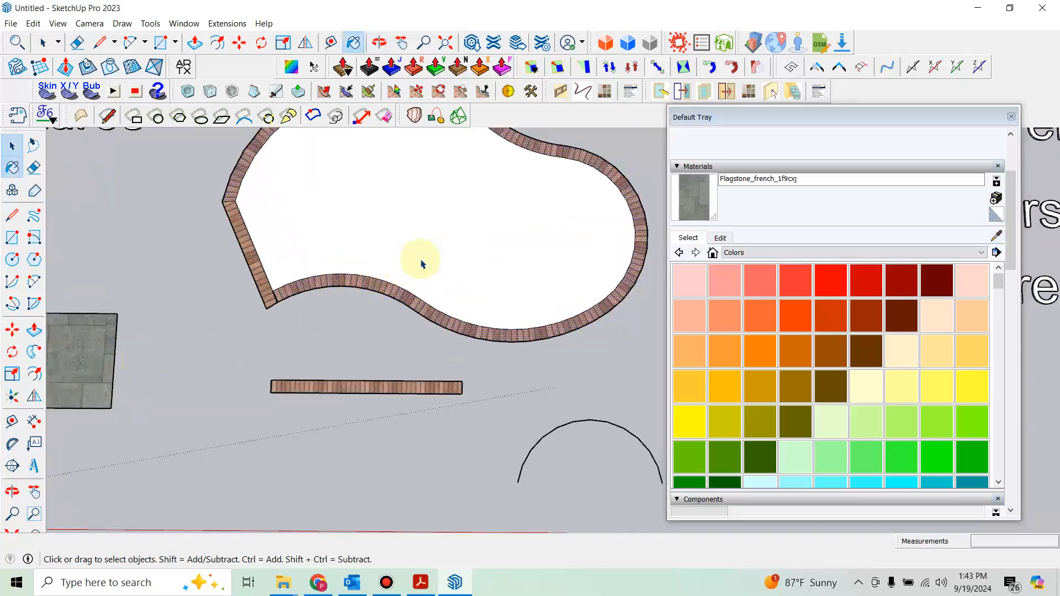
{"action": "key", "text": "space"}
{"action": "left_click", "coordinate": [472, 250]}
{"action": "left_click", "coordinate": [694, 217]}
{"action": "left_click", "coordinate": [558, 232]}
{"action": "key", "text": "space"}
Step: Examine the finished flagstone patio and how the brick border follows its curves, both close up and as a whole
{"action": "scroll", "coordinate": [532, 276], "scroll_direction": "up", "scroll_amount": 3}
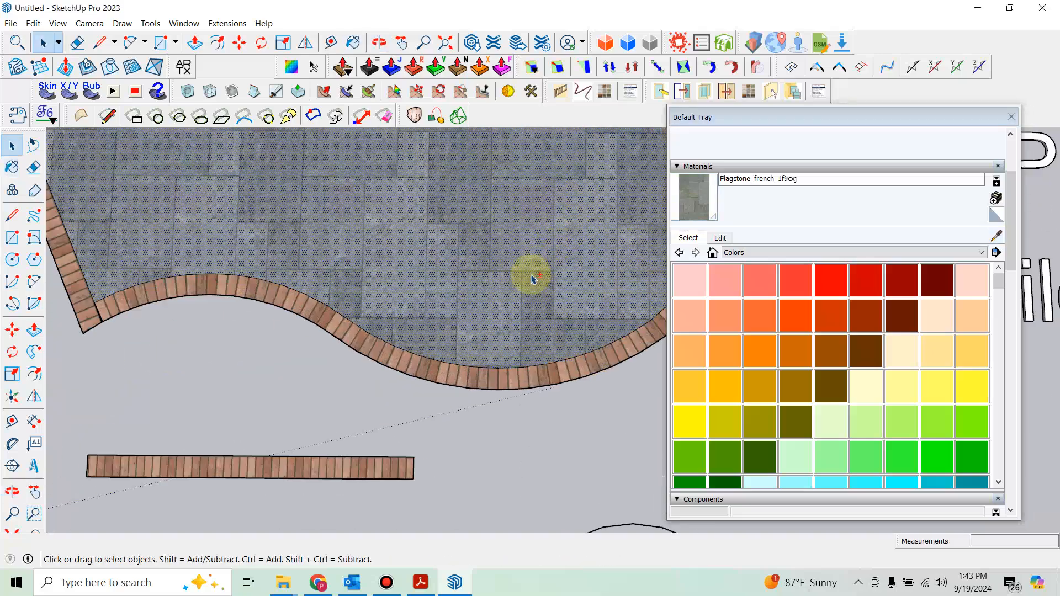
{"action": "scroll", "coordinate": [537, 406], "scroll_direction": "down", "scroll_amount": 2}
{"action": "middle_click_drag", "start_coordinate": [462, 399], "coordinate": [467, 385]}
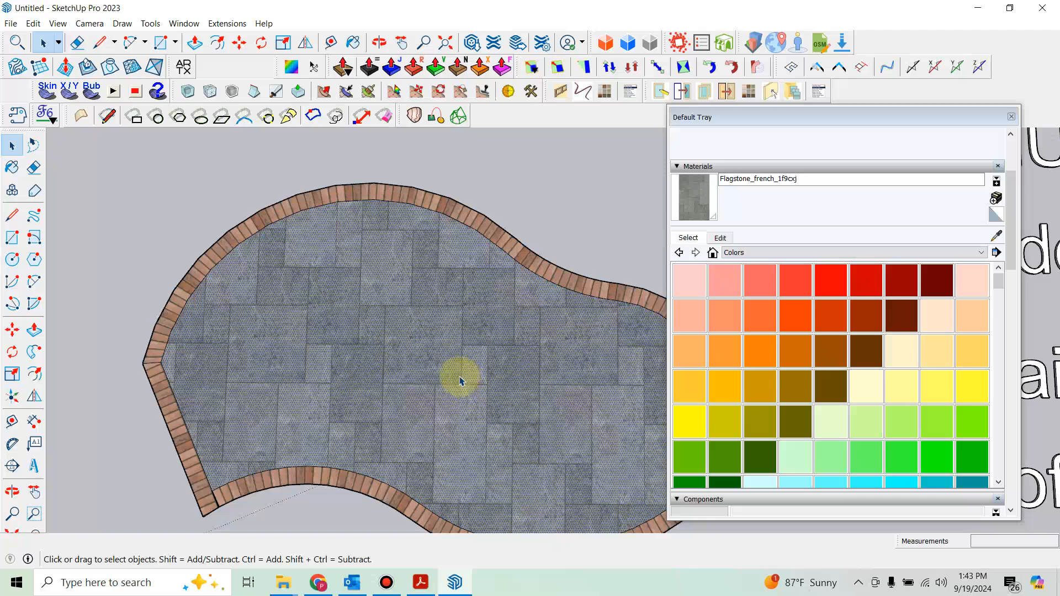
{"action": "scroll", "coordinate": [152, 342], "scroll_direction": "up", "scroll_amount": 3}
{"action": "middle_click_drag", "start_coordinate": [249, 221], "coordinate": [314, 256]}
{"action": "scroll", "coordinate": [386, 253], "scroll_direction": "up", "scroll_amount": 3}
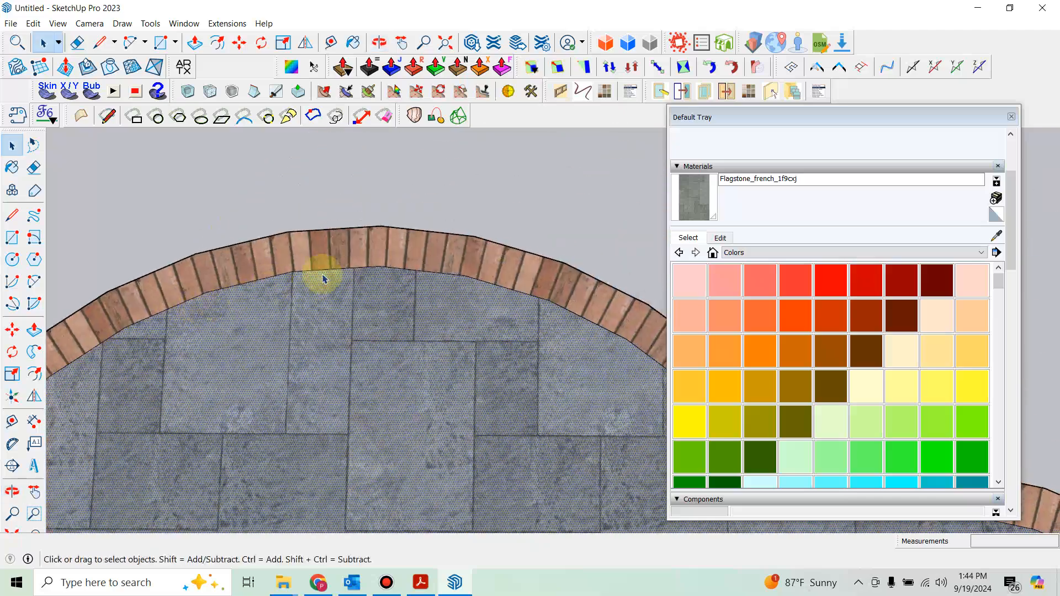
{"action": "scroll", "coordinate": [389, 263], "scroll_direction": "down", "scroll_amount": 5}
{"action": "middle_click_drag", "start_coordinate": [502, 307], "coordinate": [465, 281]}
{"action": "scroll", "coordinate": [465, 282], "scroll_direction": "up", "scroll_amount": 5}
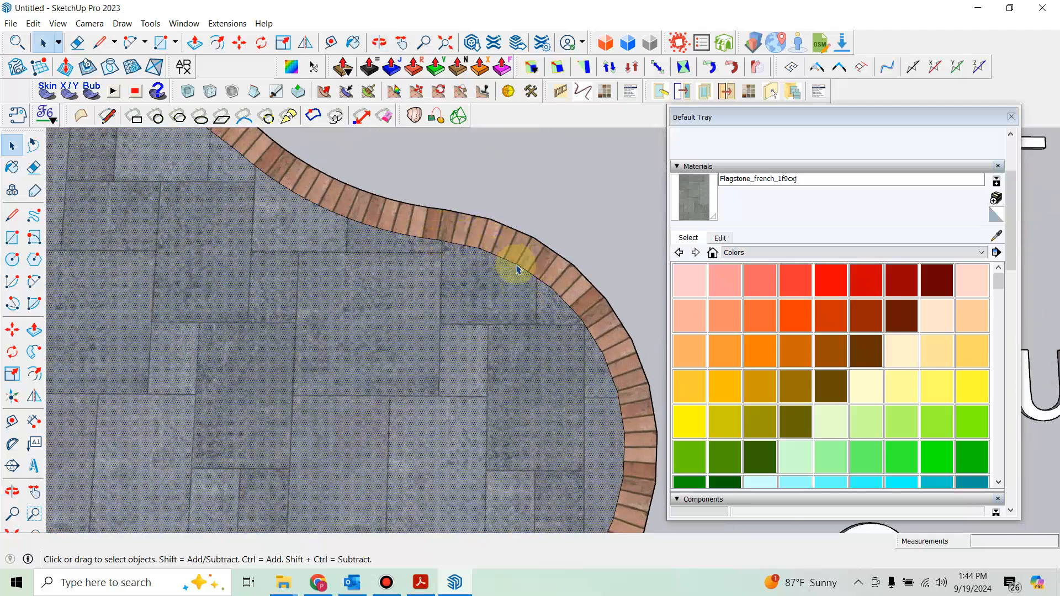
{"action": "scroll", "coordinate": [487, 245], "scroll_direction": "down", "scroll_amount": 3}
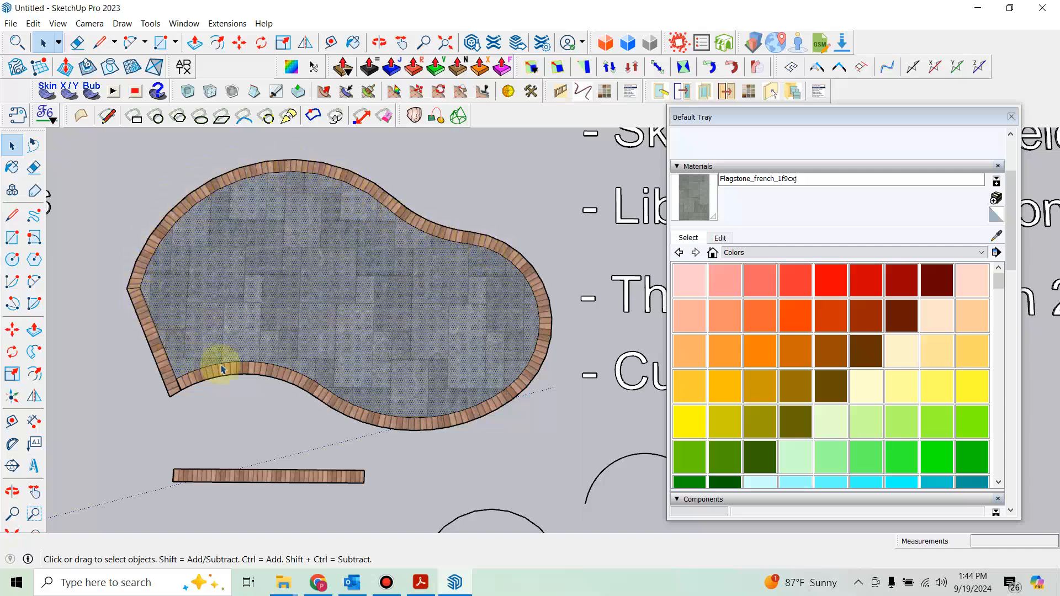
{"action": "scroll", "coordinate": [378, 421], "scroll_direction": "up", "scroll_amount": 4}
{"action": "middle_click_drag", "start_coordinate": [558, 414], "coordinate": [462, 432]}
{"action": "scroll", "coordinate": [551, 365], "scroll_direction": "down", "scroll_amount": 2}
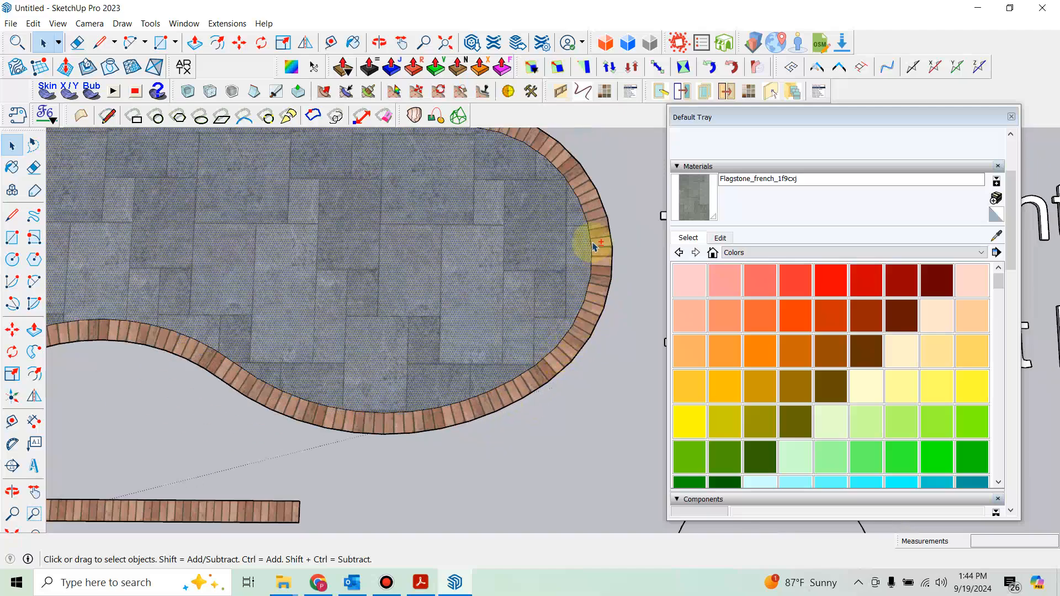
{"action": "scroll", "coordinate": [588, 287], "scroll_direction": "down", "scroll_amount": 2}
{"action": "scroll", "coordinate": [571, 259], "scroll_direction": "up", "scroll_amount": 5}
{"action": "middle_click_drag", "start_coordinate": [457, 208], "coordinate": [486, 265]}
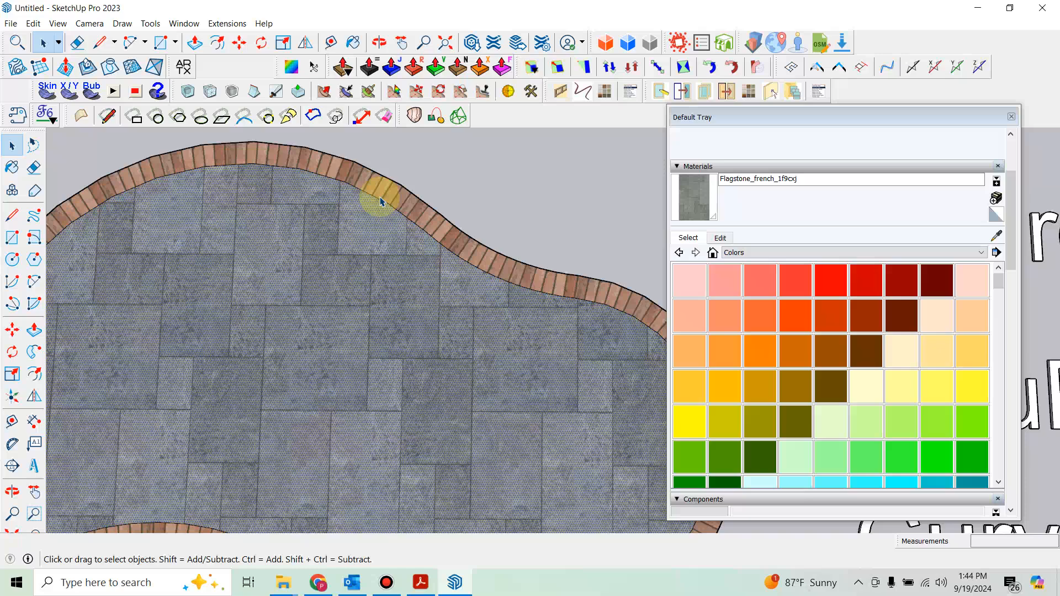
{"action": "scroll", "coordinate": [381, 202], "scroll_direction": "down", "scroll_amount": 3}
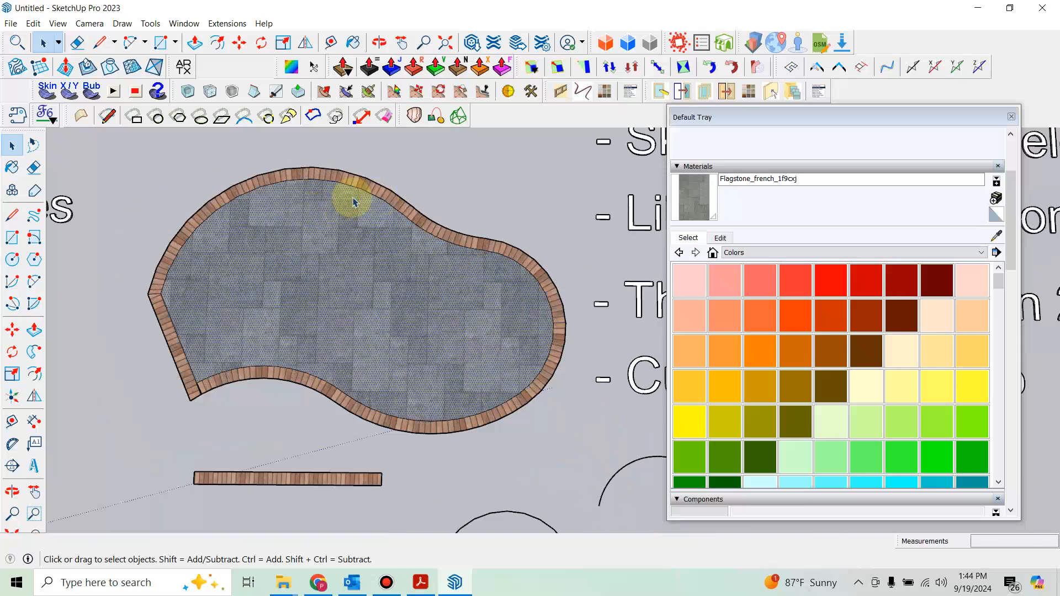